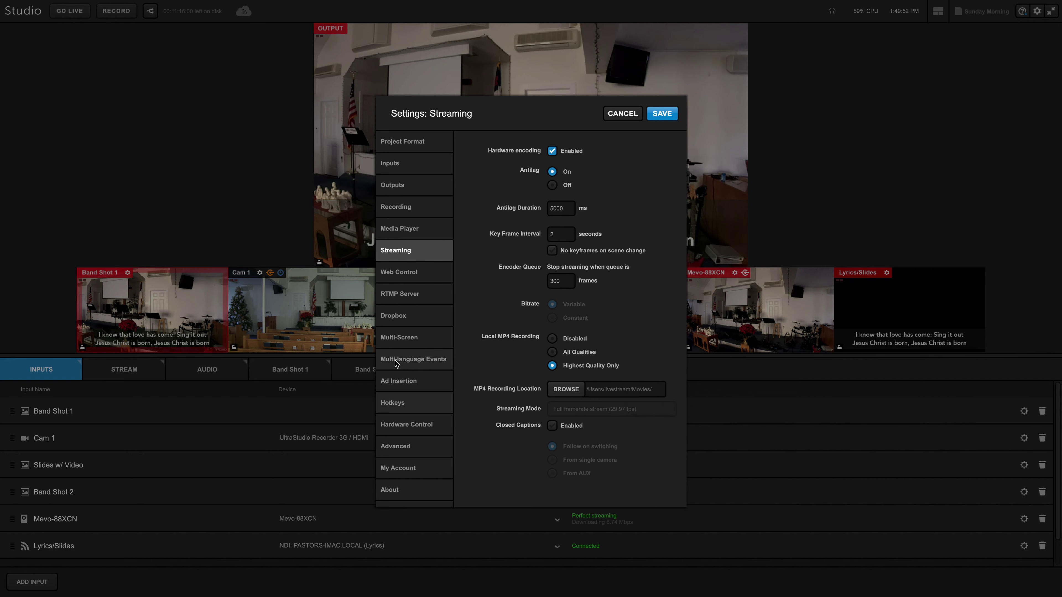
- Review the project's quality and video format settings and save the settings
click(446, 144)
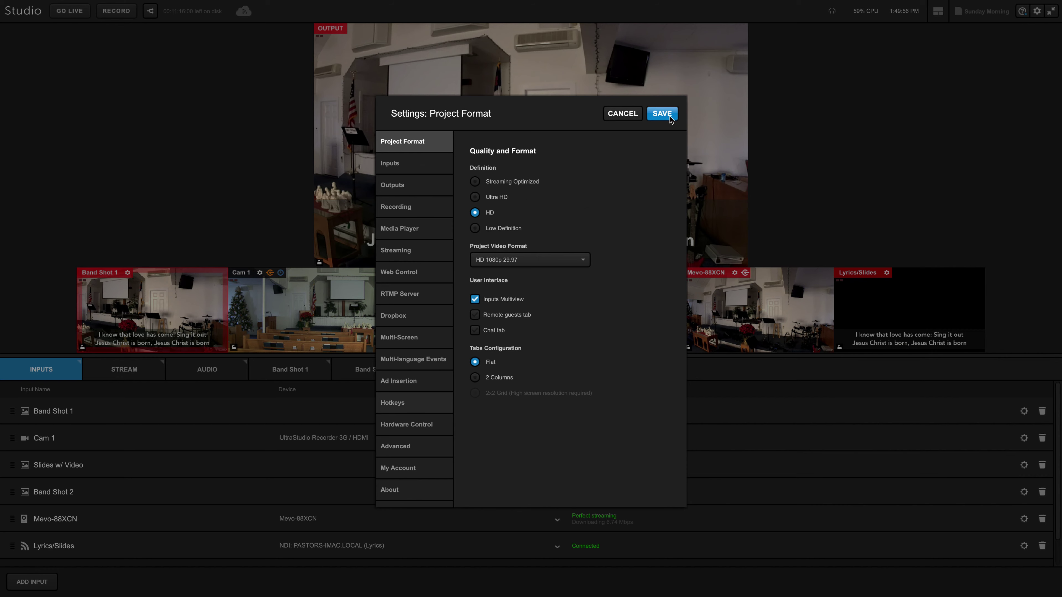
click(662, 114)
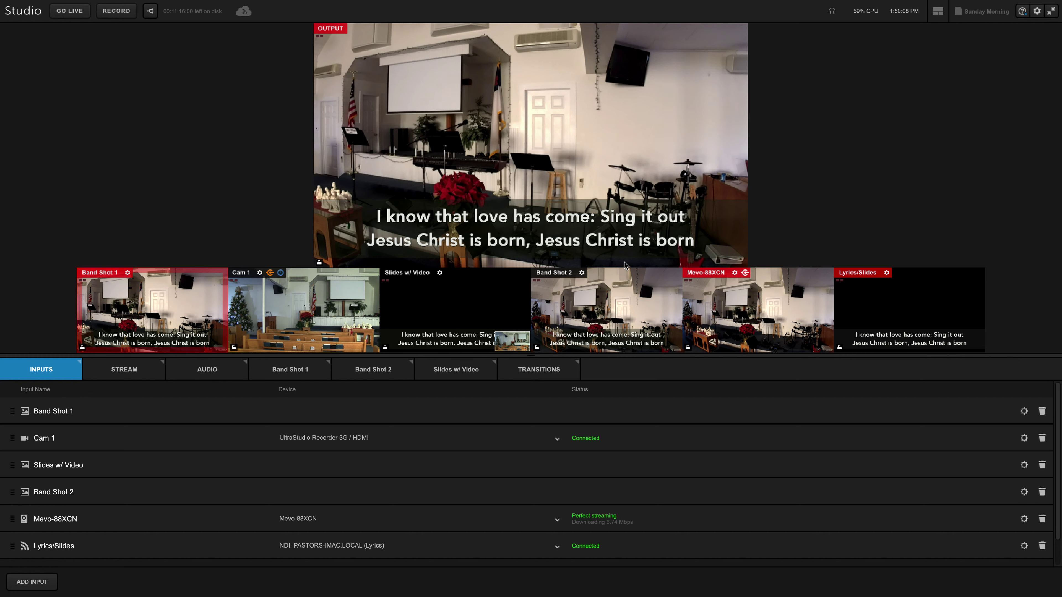
- Cycle the output through Lyrics/Slides, Mevo-88XCN, Cam 1, Mevo-88XCN, Band Shot 2 and Band Shot 1, ending on Cam 1
click(905, 300)
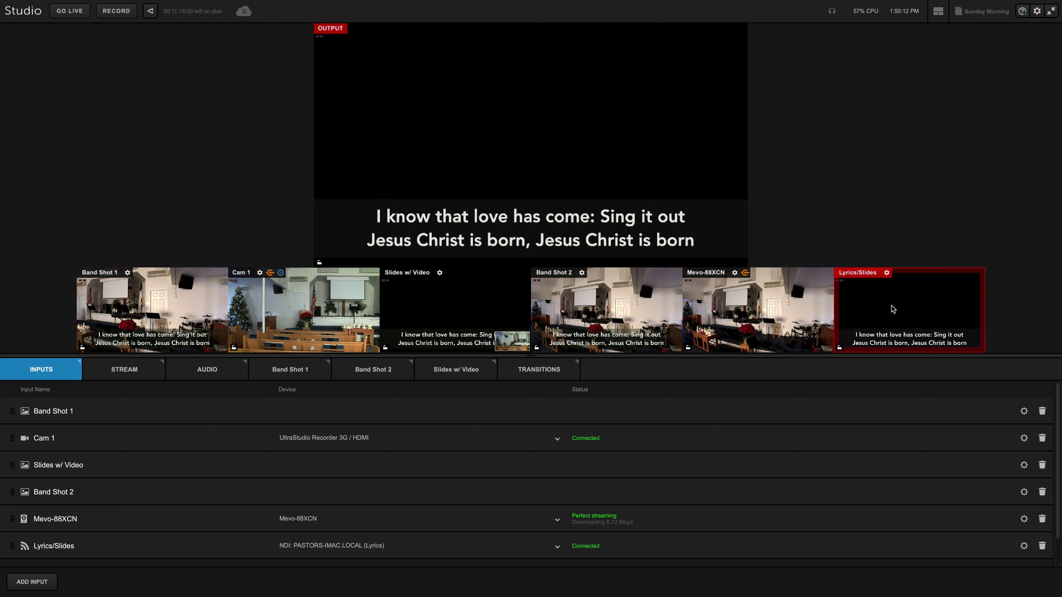
click(769, 310)
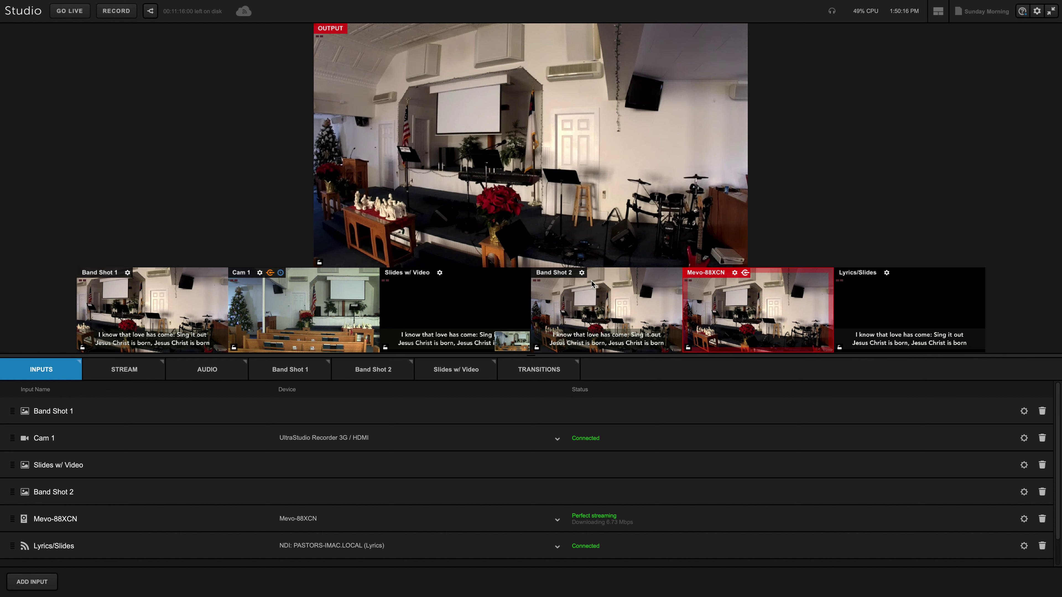
click(304, 308)
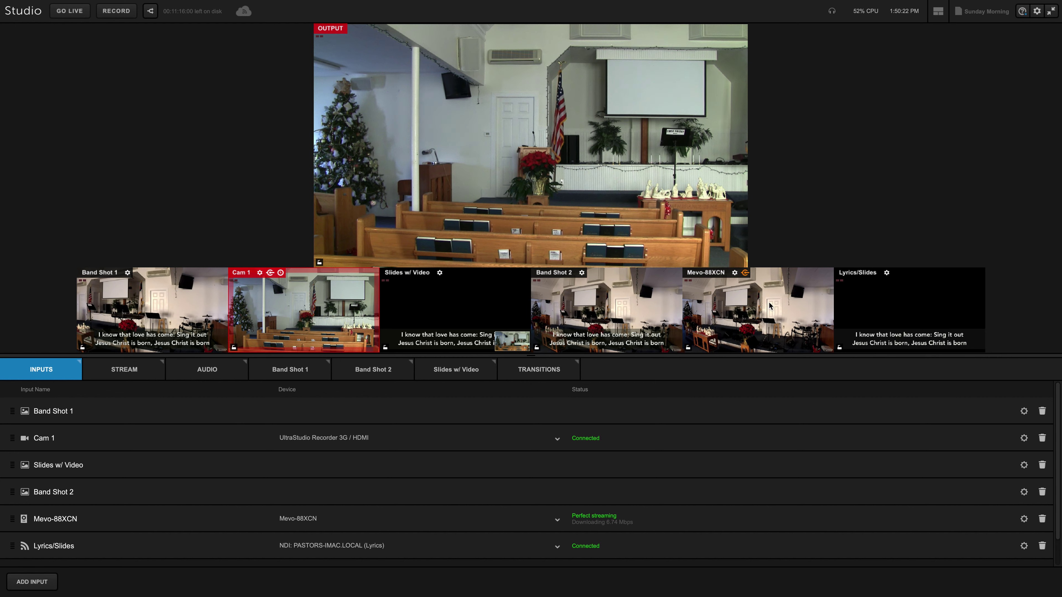
click(759, 304)
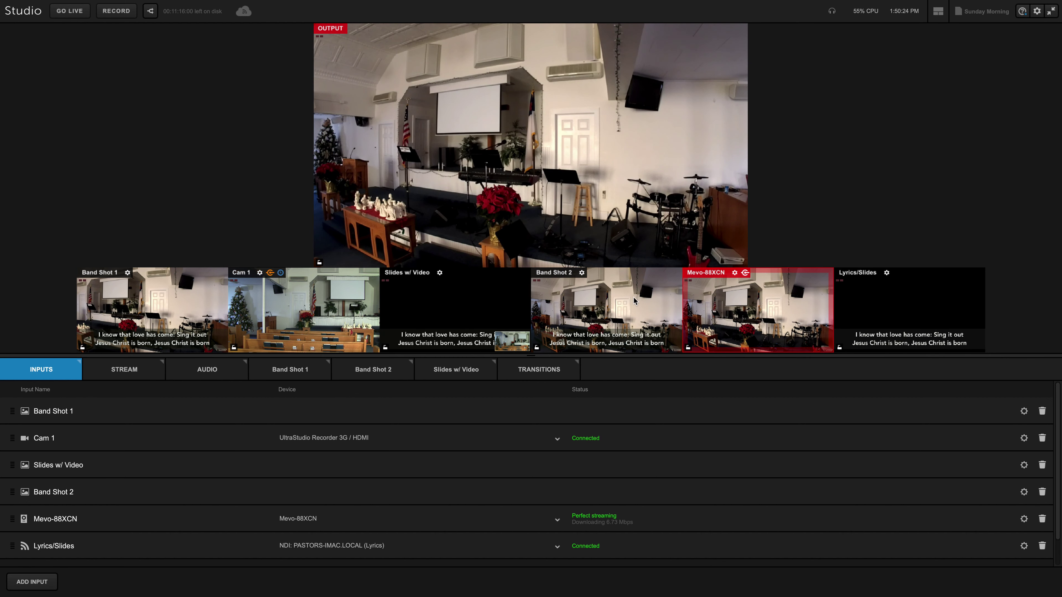
click(633, 300)
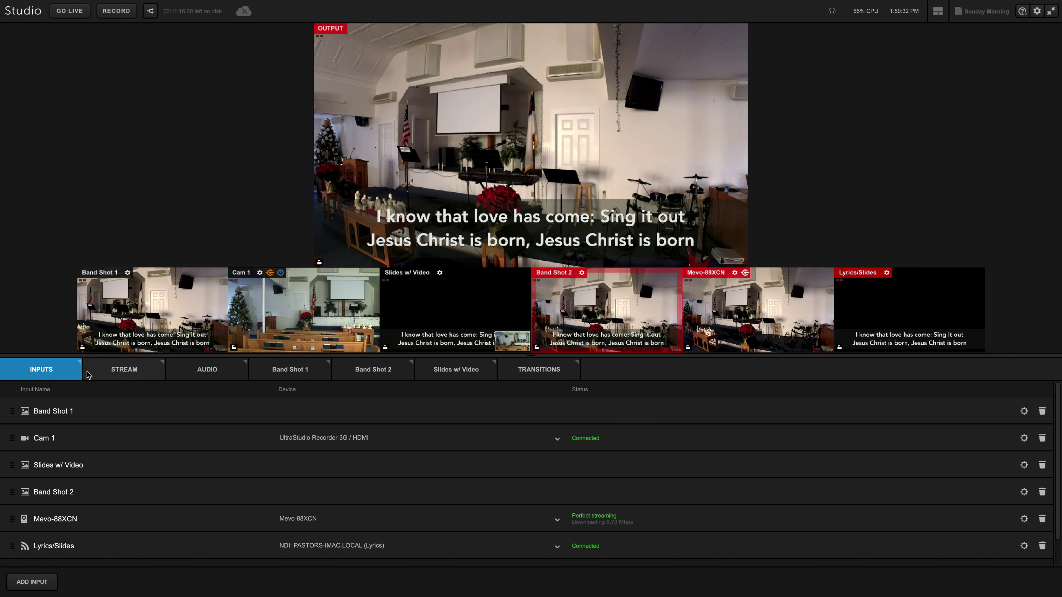
click(169, 299)
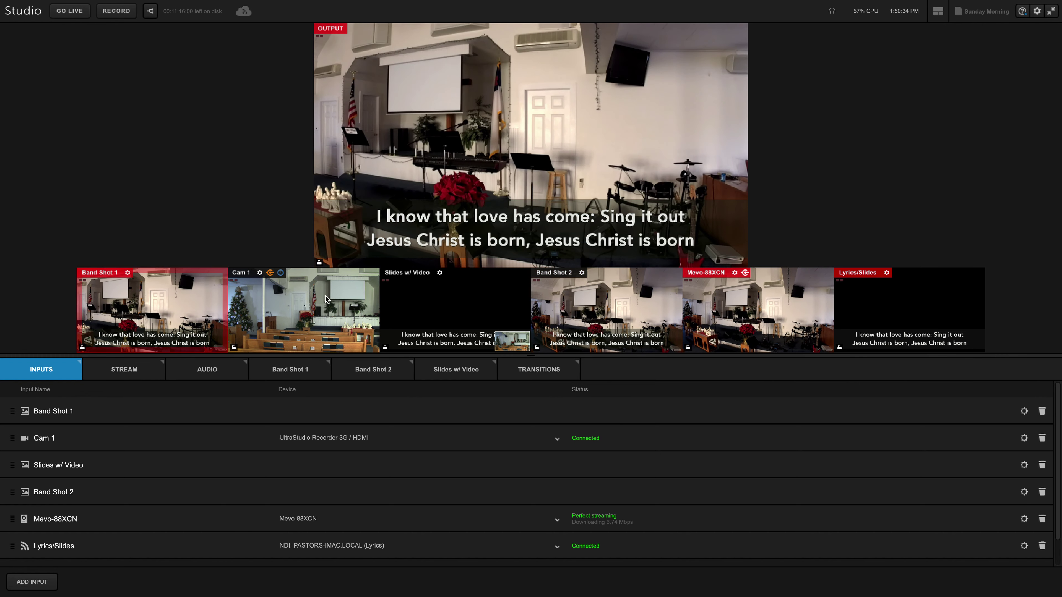
click(326, 298)
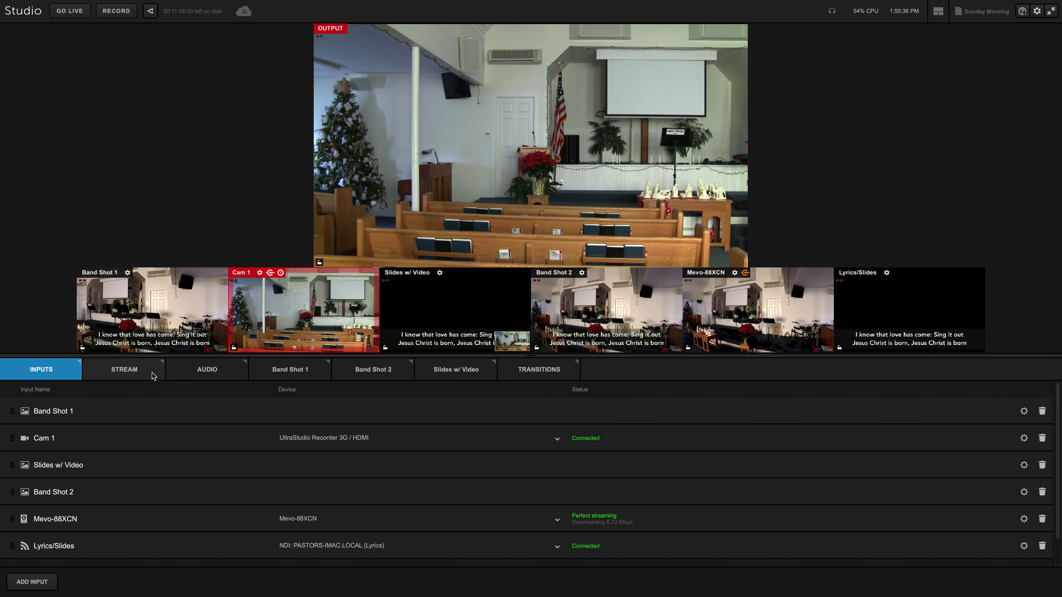
- Look over the full input list and switch the output to Band Shot 2, followed by Lyrics/Slides
scroll(150, 465, down, 1)
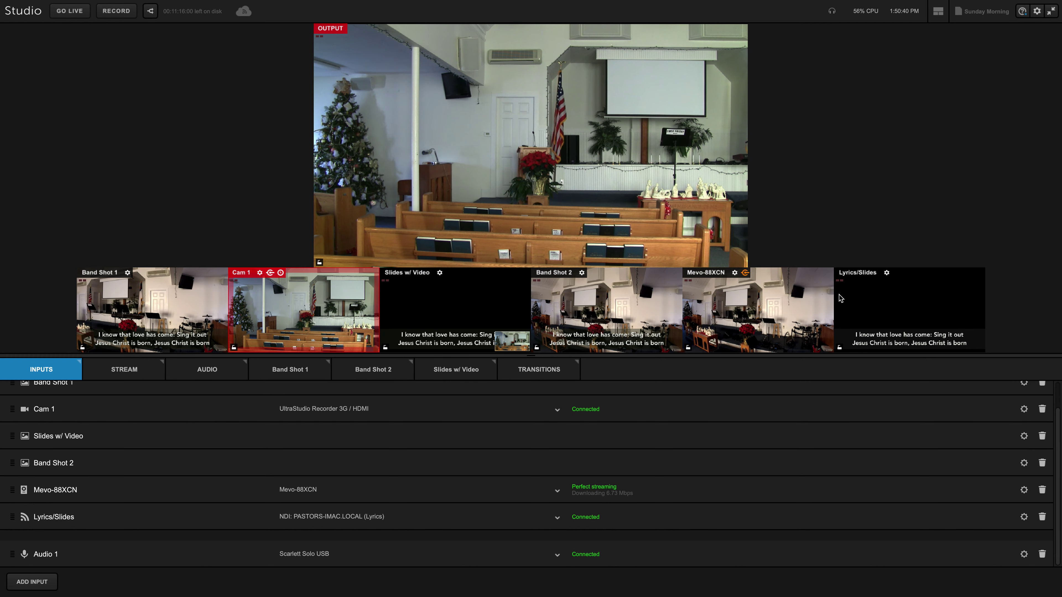
scroll(179, 477, up, 1)
scroll(166, 479, down, 1)
scroll(218, 434, up, 1)
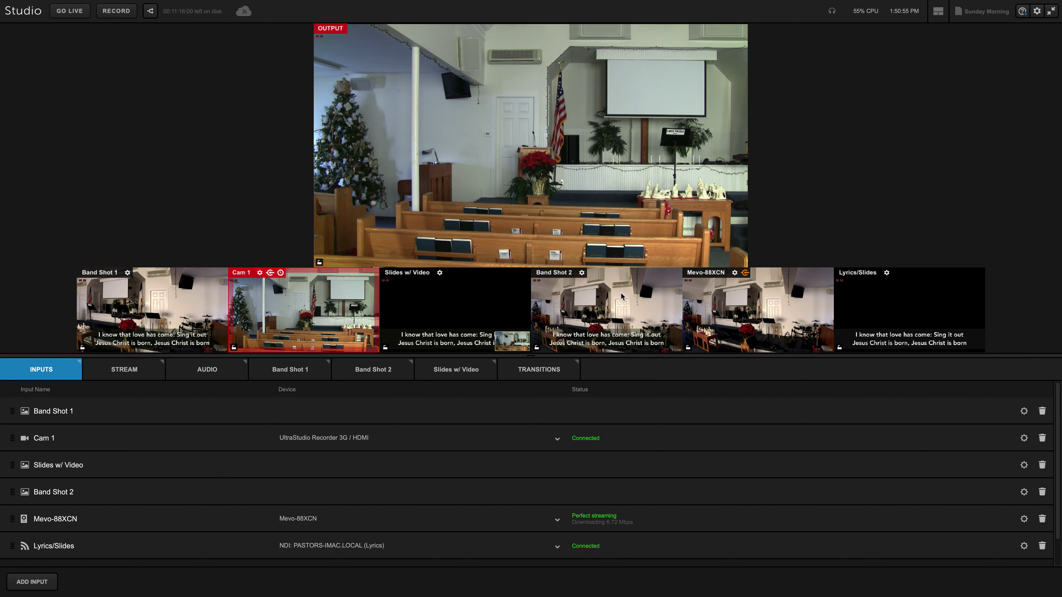
click(611, 307)
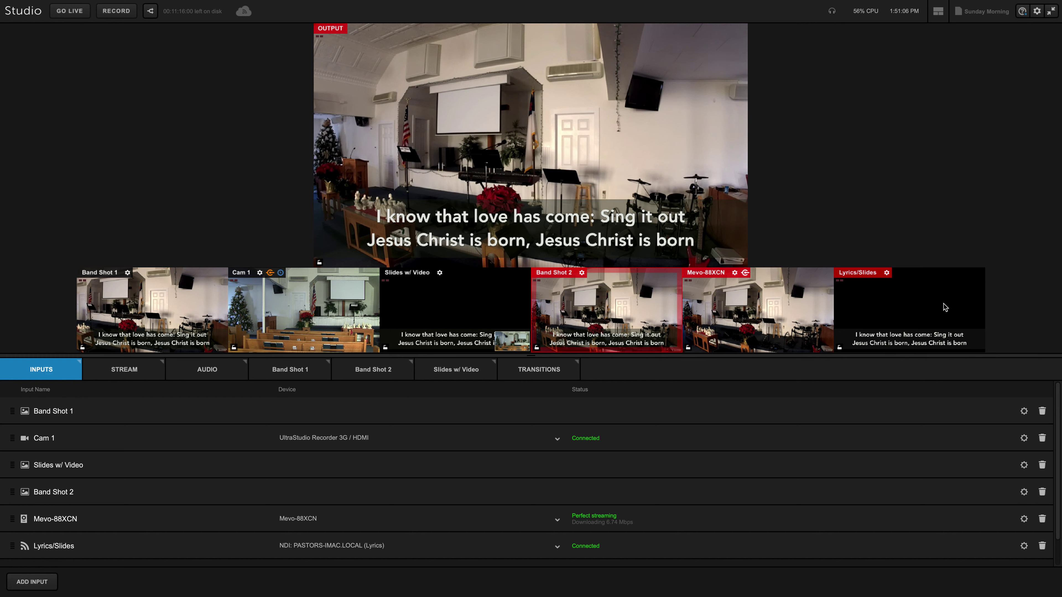
click(935, 306)
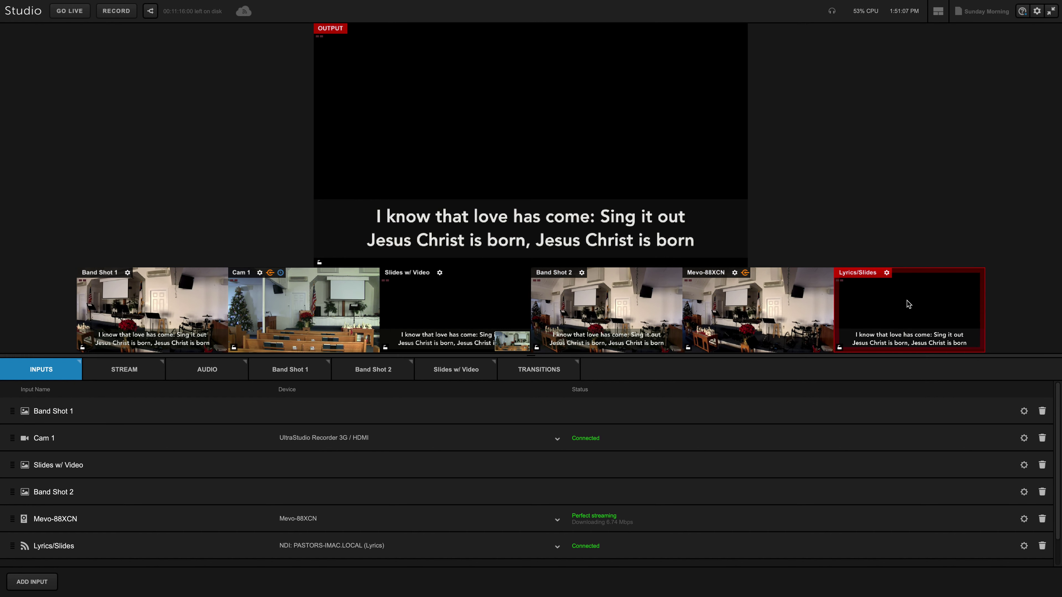
- Check the source devices available for the Lyrics/Slides input and leave its current source selected
scroll(431, 508, down, 2)
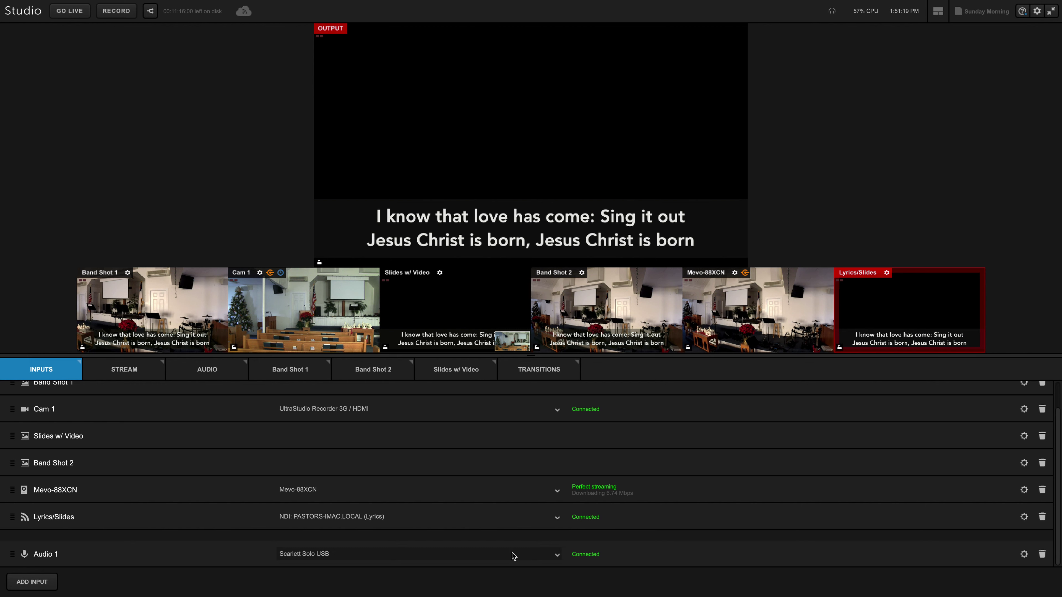
click(557, 519)
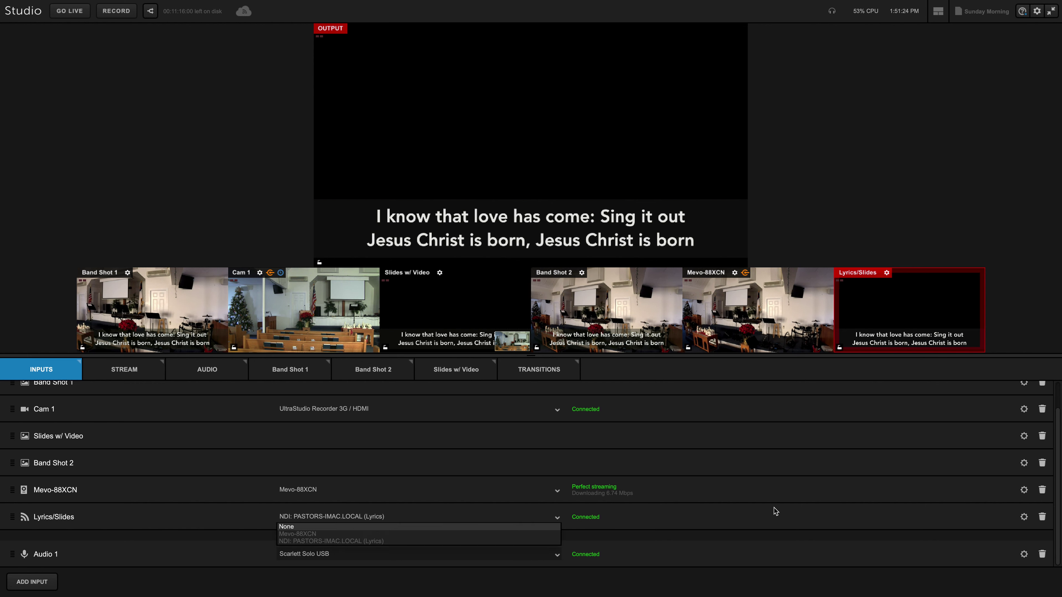
click(749, 523)
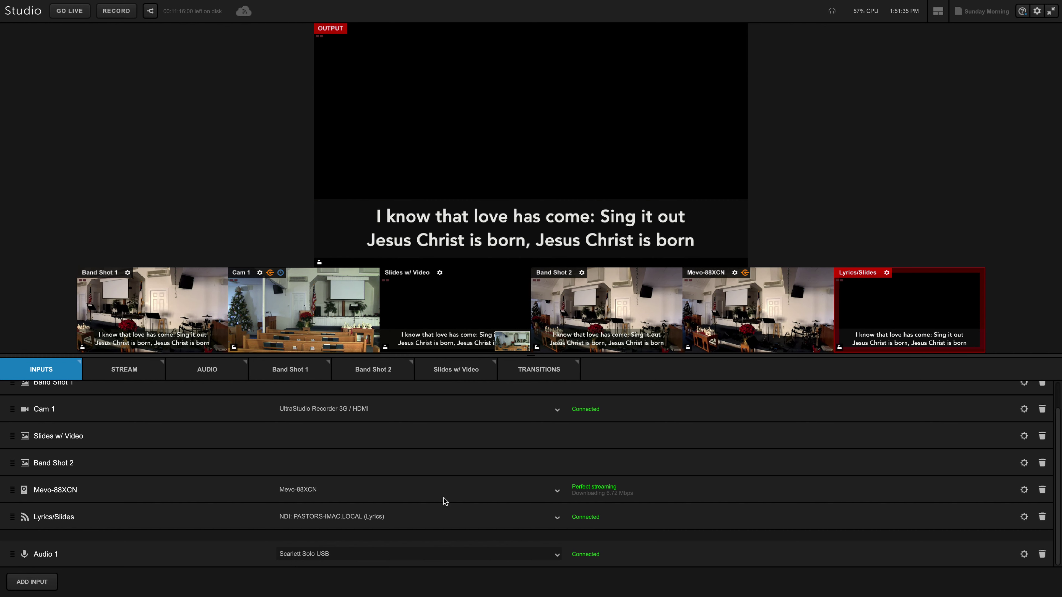
- Examine Cam 1's input settings for general, audio, conversion, crop, PTZ, delay and color correction
scroll(445, 498, up, 2)
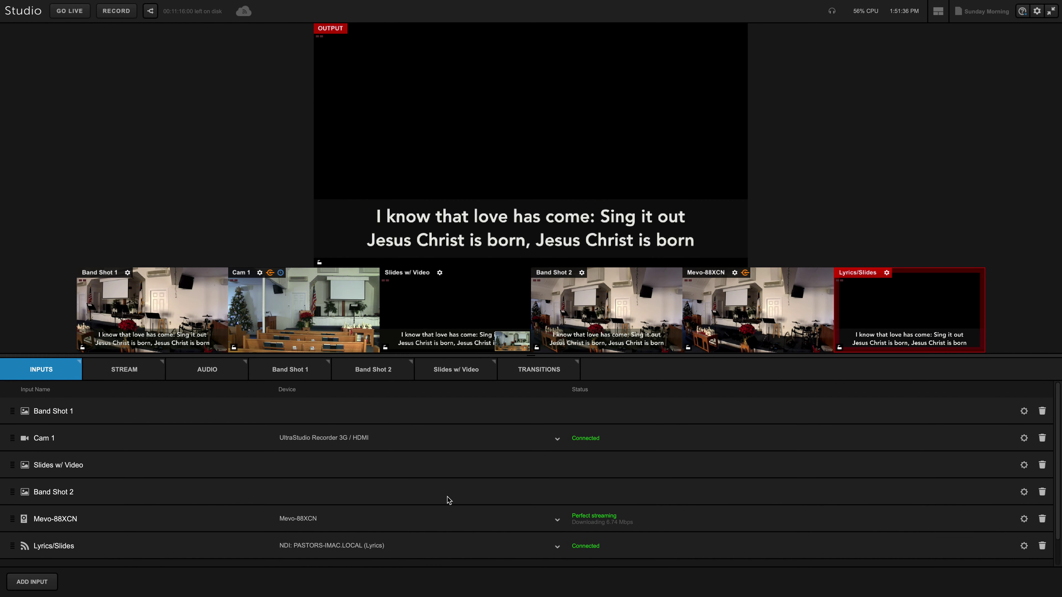
click(1024, 439)
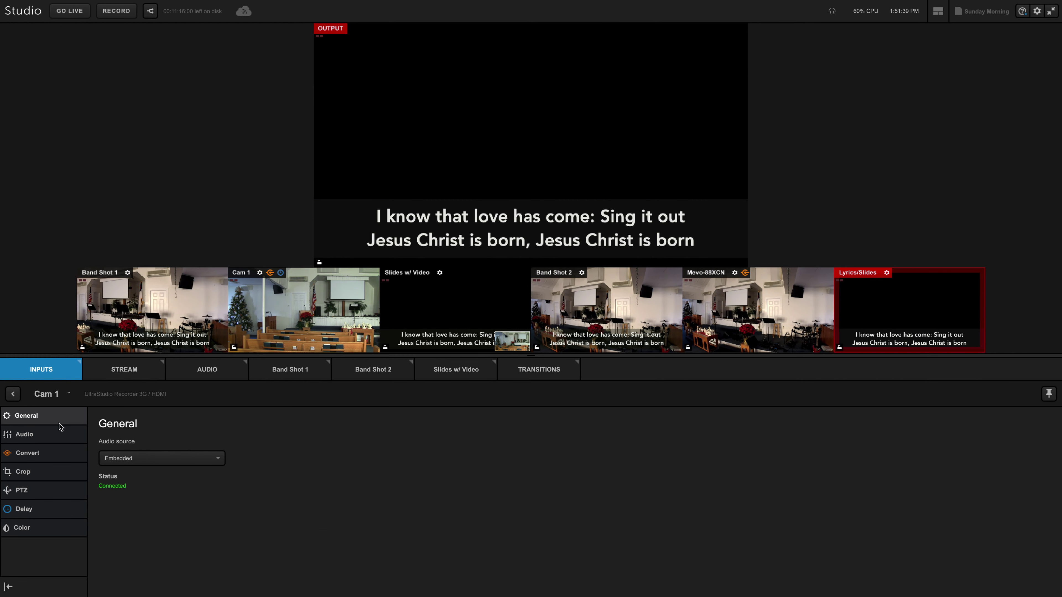
click(49, 439)
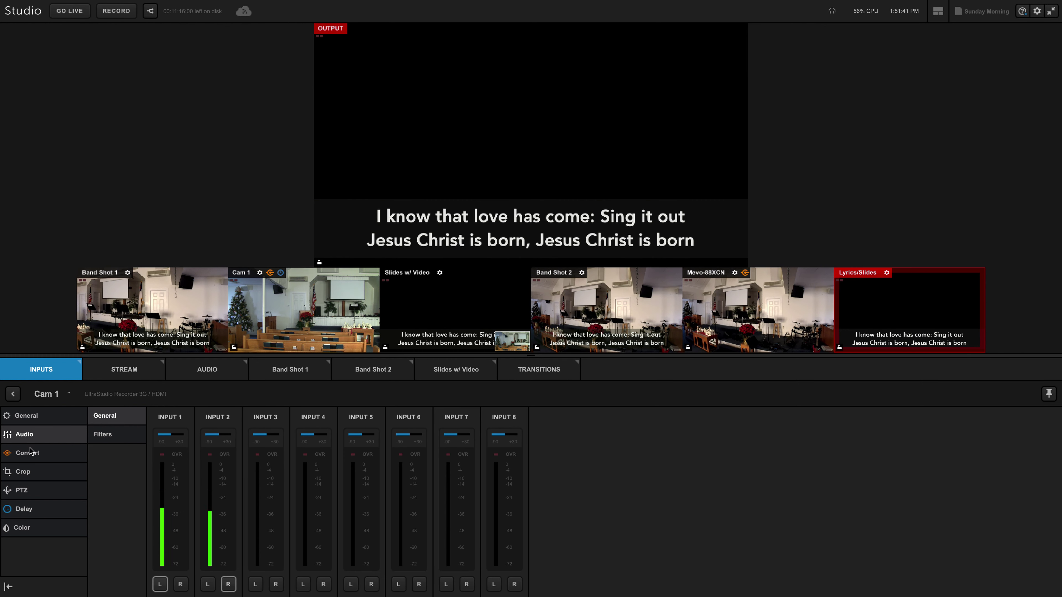
click(39, 457)
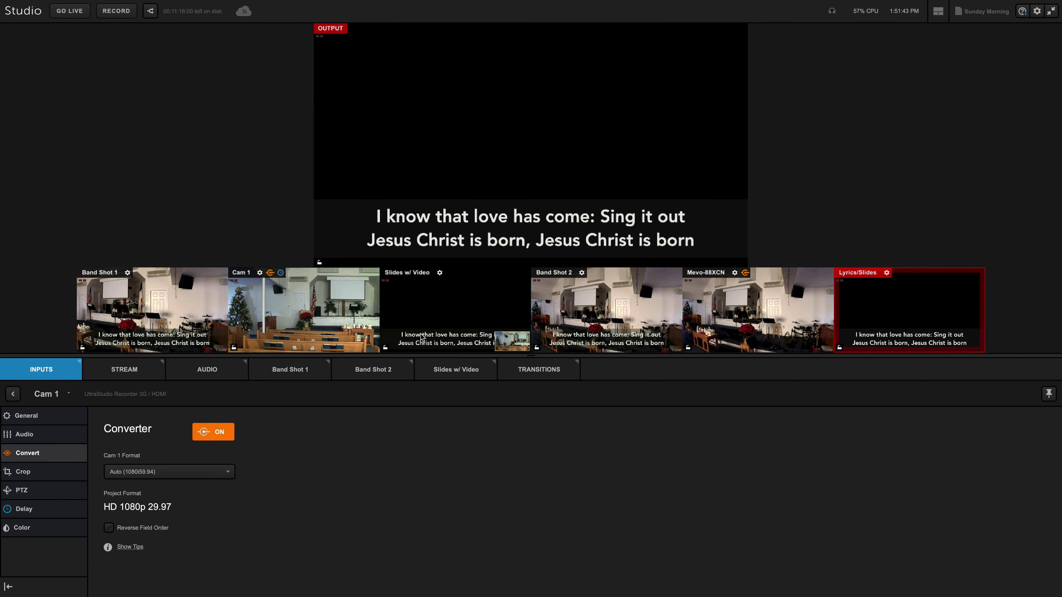
click(16, 473)
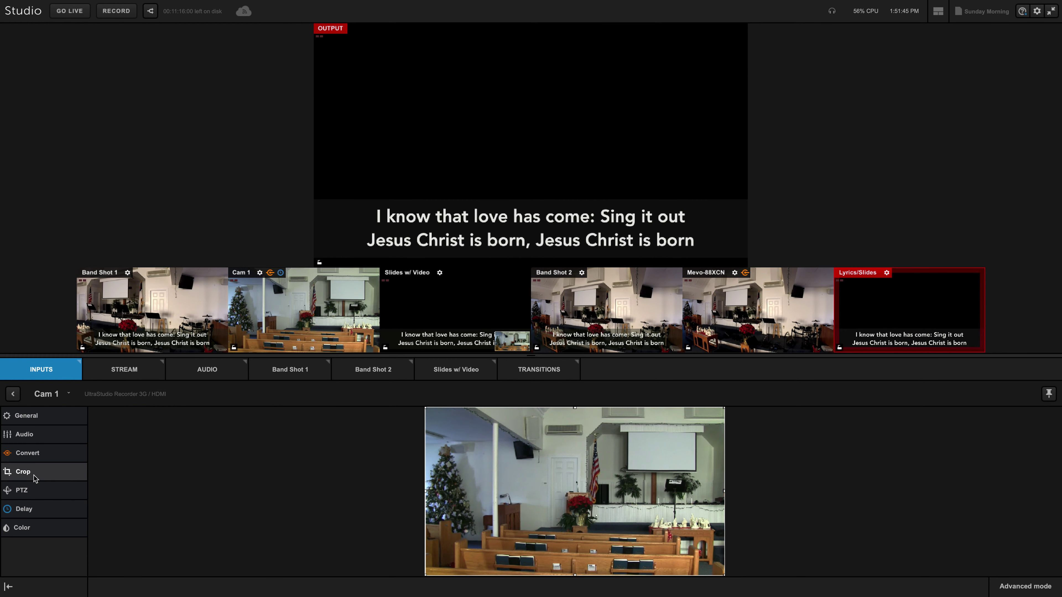
click(29, 492)
click(5, 510)
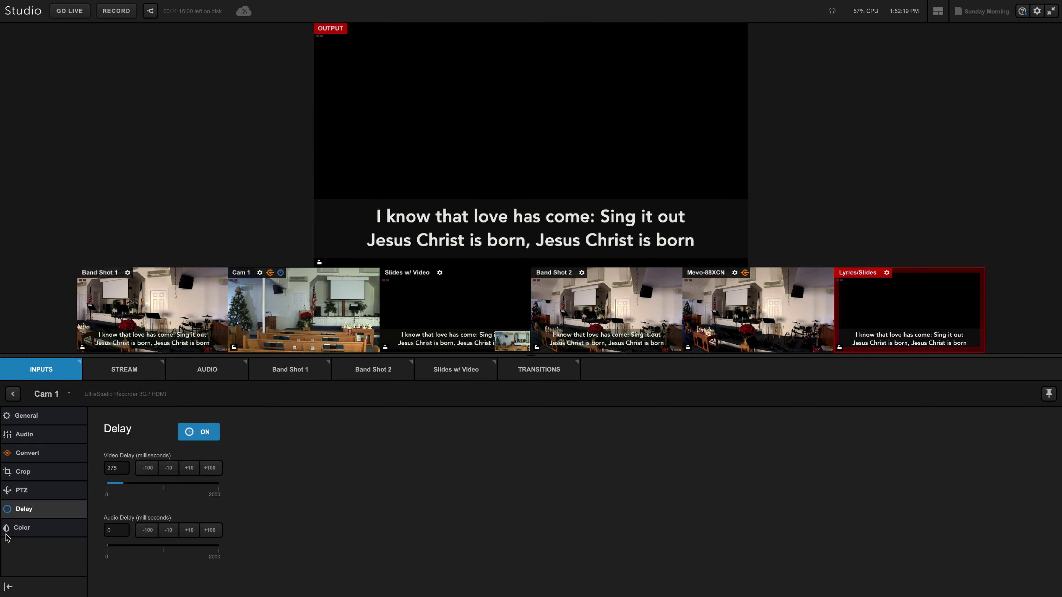
click(19, 531)
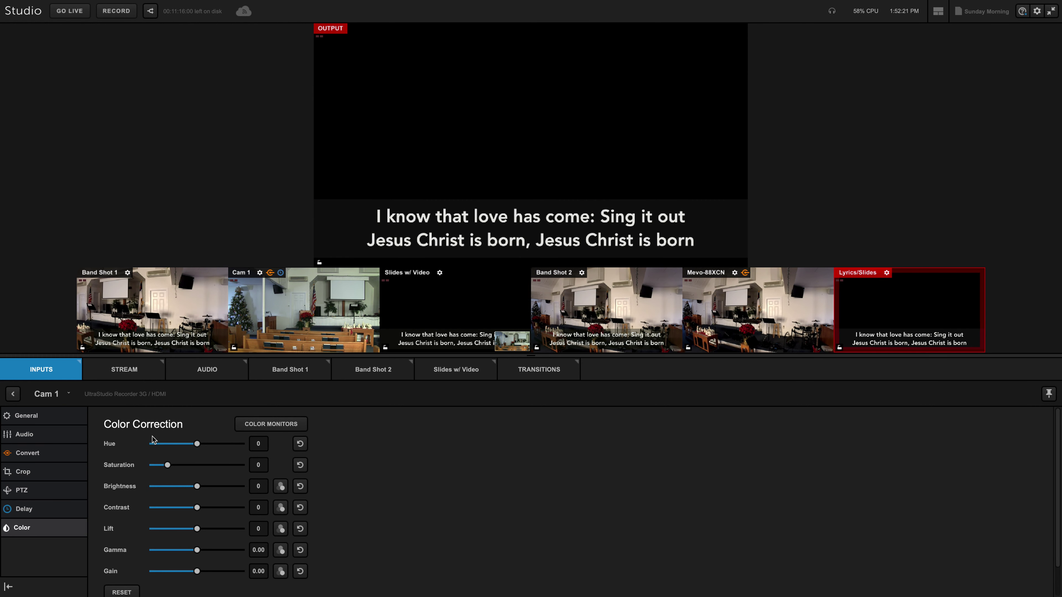
- Put Cam 1 on the output and try a hue of -25 and a brightness of -5, resetting each
click(307, 333)
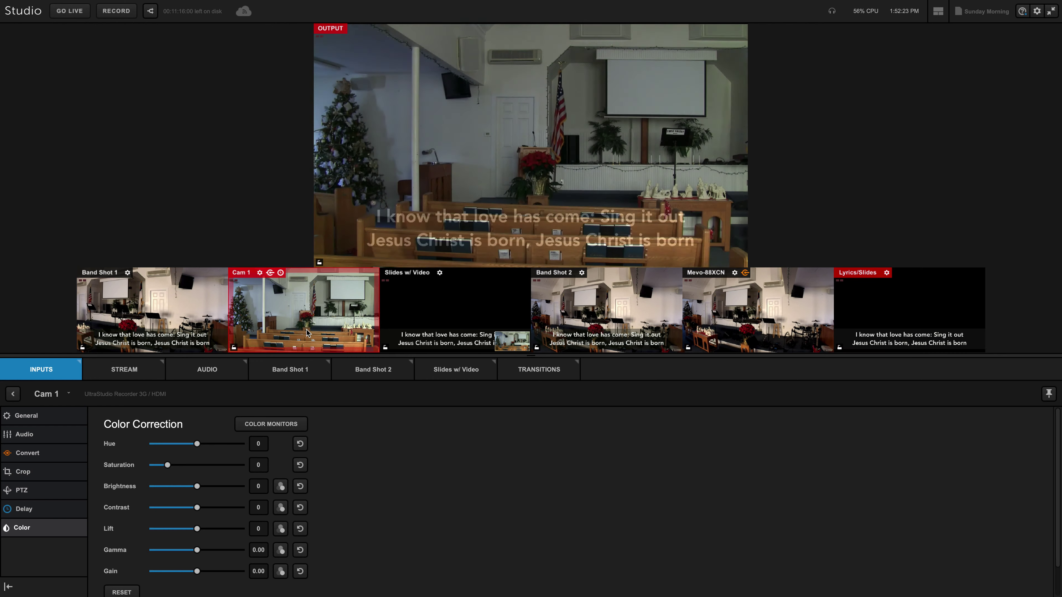
mouse_move(197, 444)
mouse_down()
mouse_move(243, 445)
mouse_move(134, 450)
mouse_move(196, 447)
mouse_up()
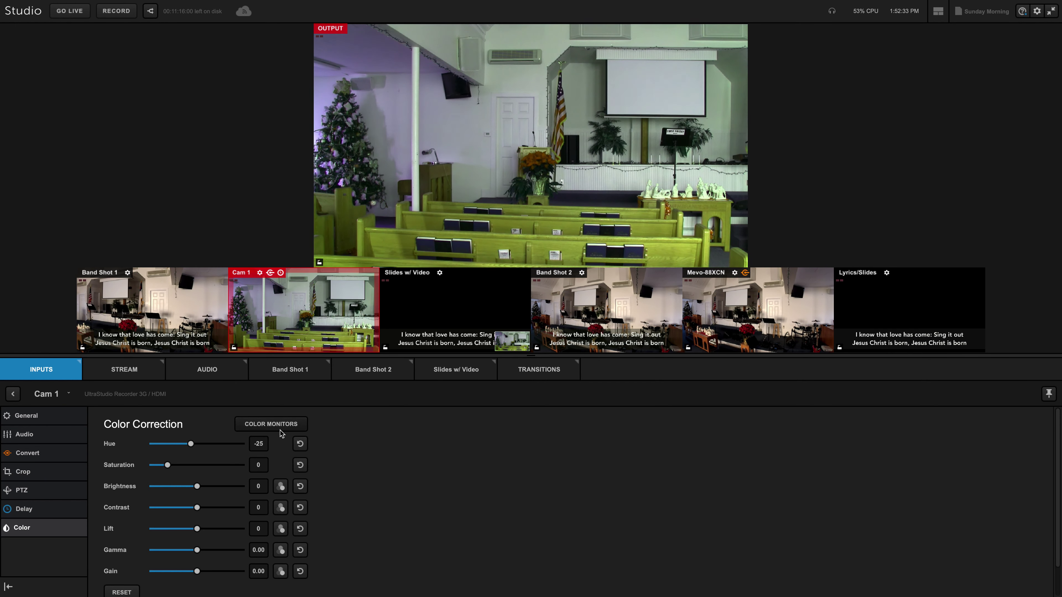
click(300, 444)
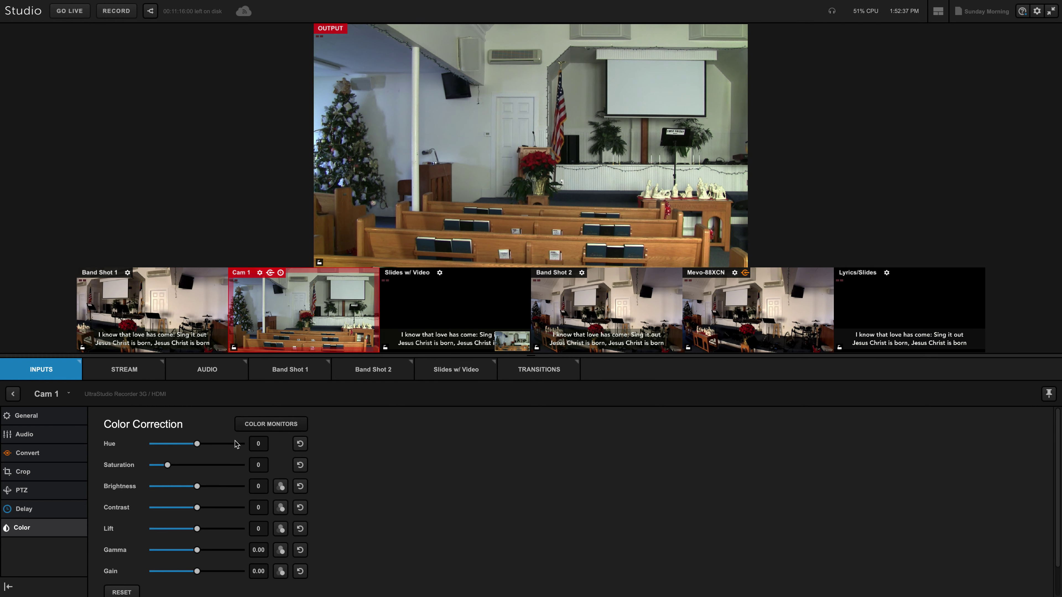
drag(197, 487, 196, 488)
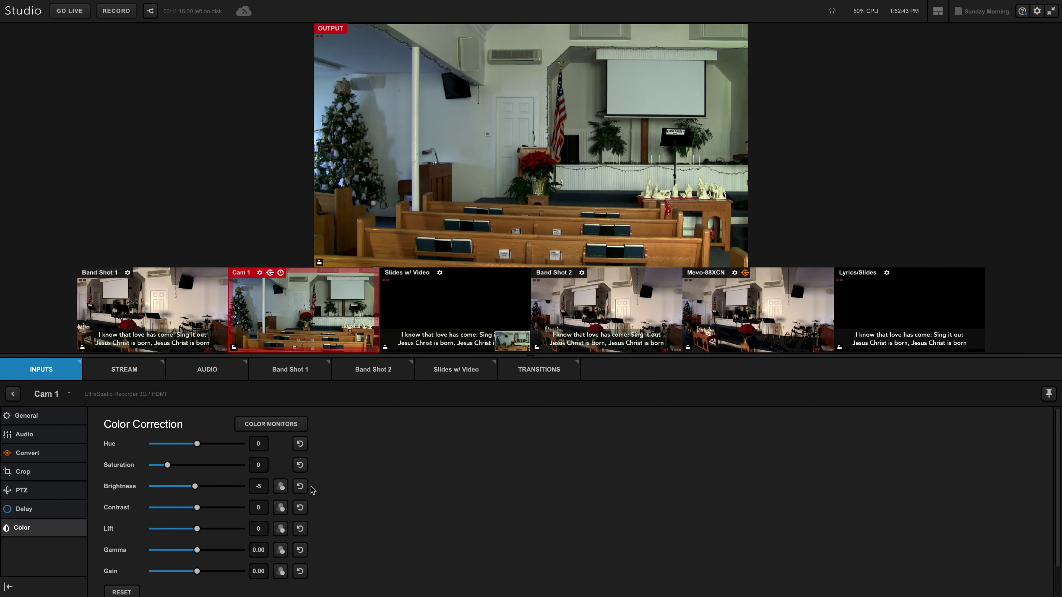
click(299, 487)
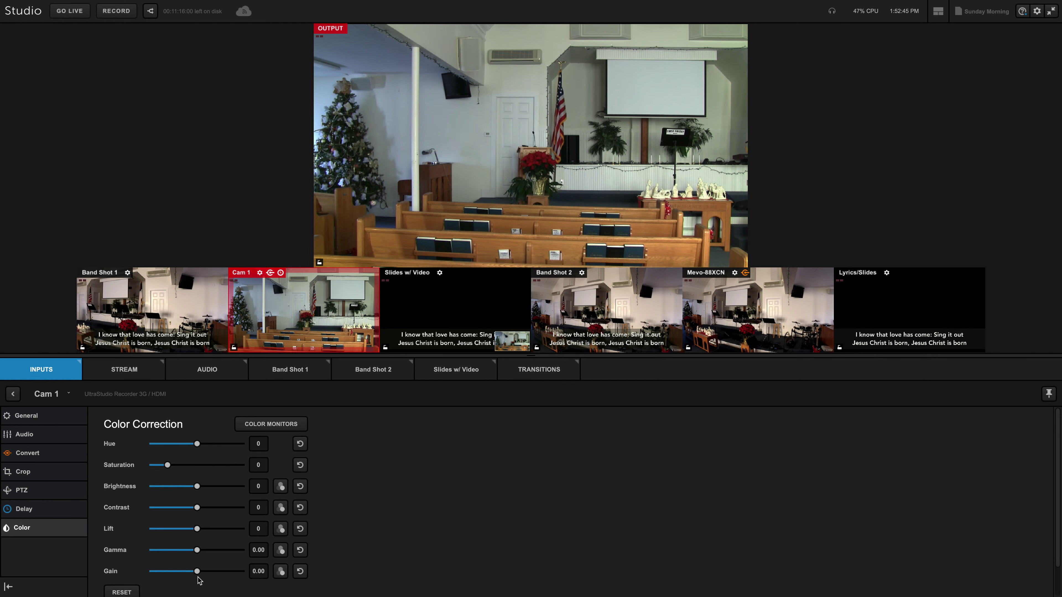
- Try gain values of 0.14 and 0.07 on Cam 1, resetting the gain after each
drag(195, 574, 204, 576)
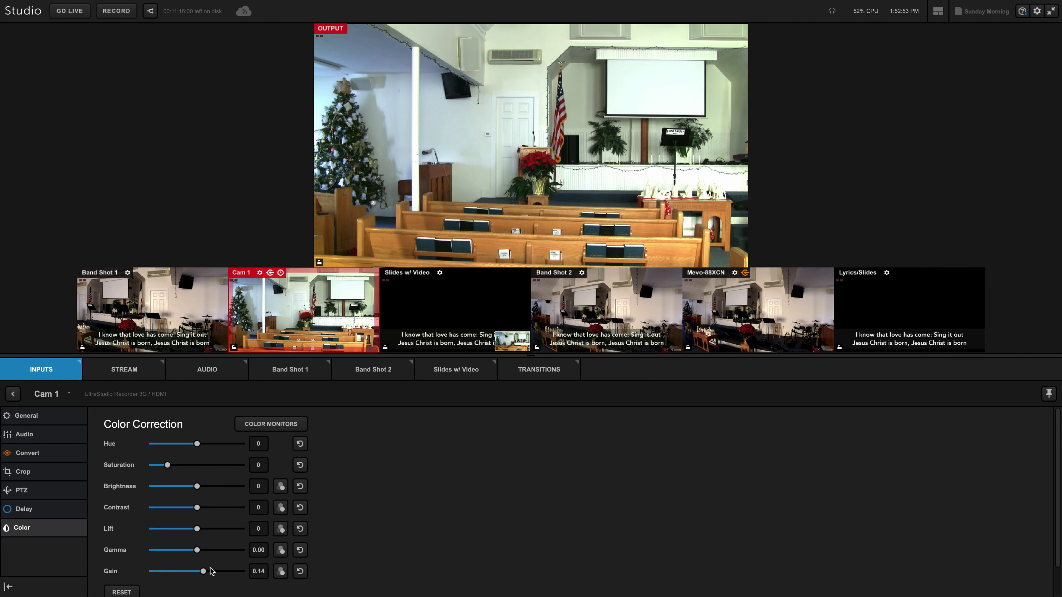
click(300, 571)
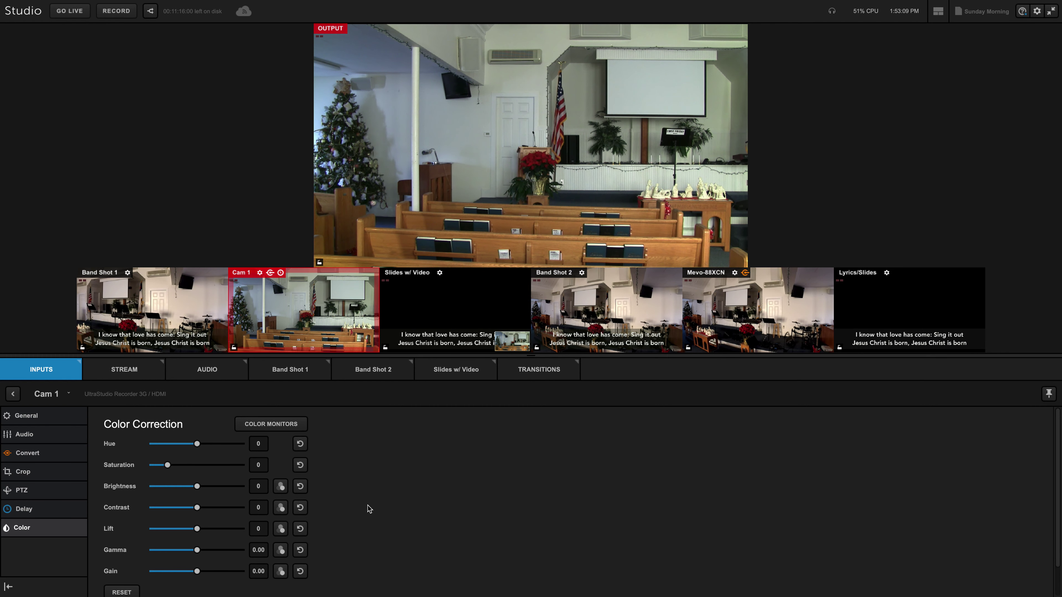
click(198, 572)
drag(198, 573, 200, 572)
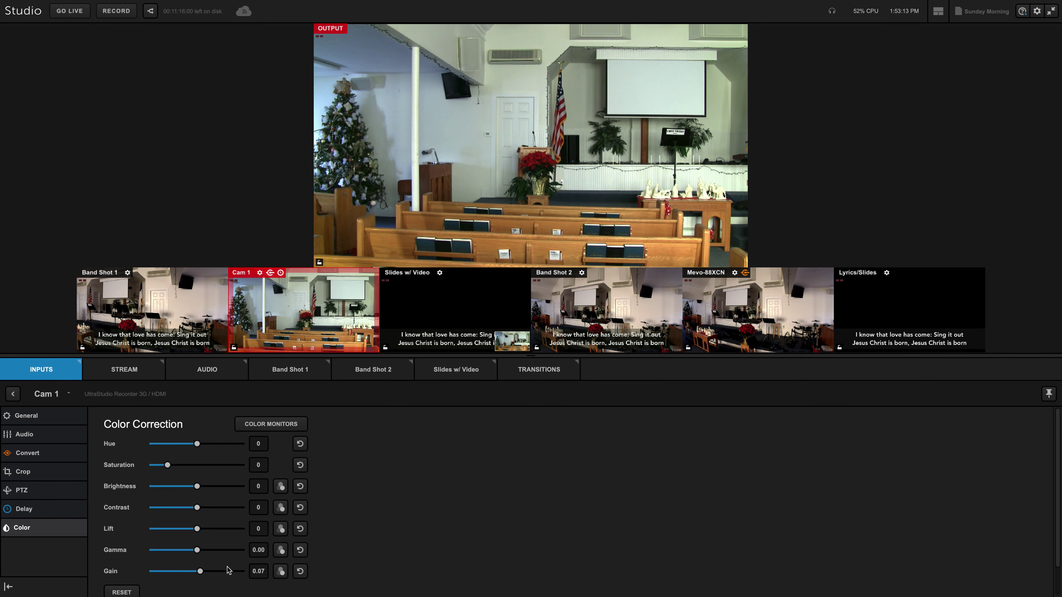
click(299, 571)
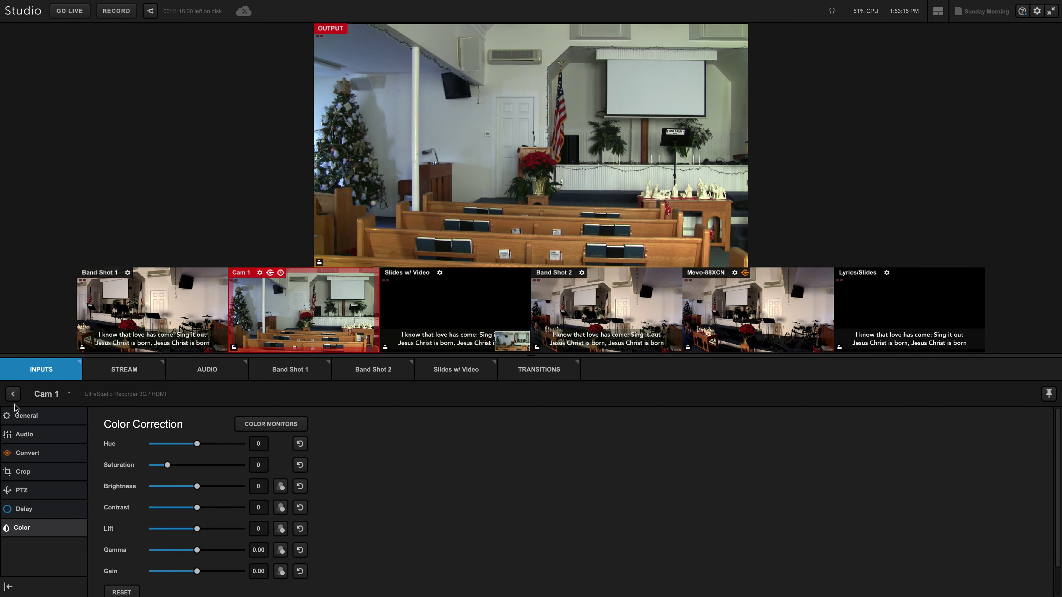
- Return to the input list and examine the general settings of the Mevo-88XCN input
click(13, 394)
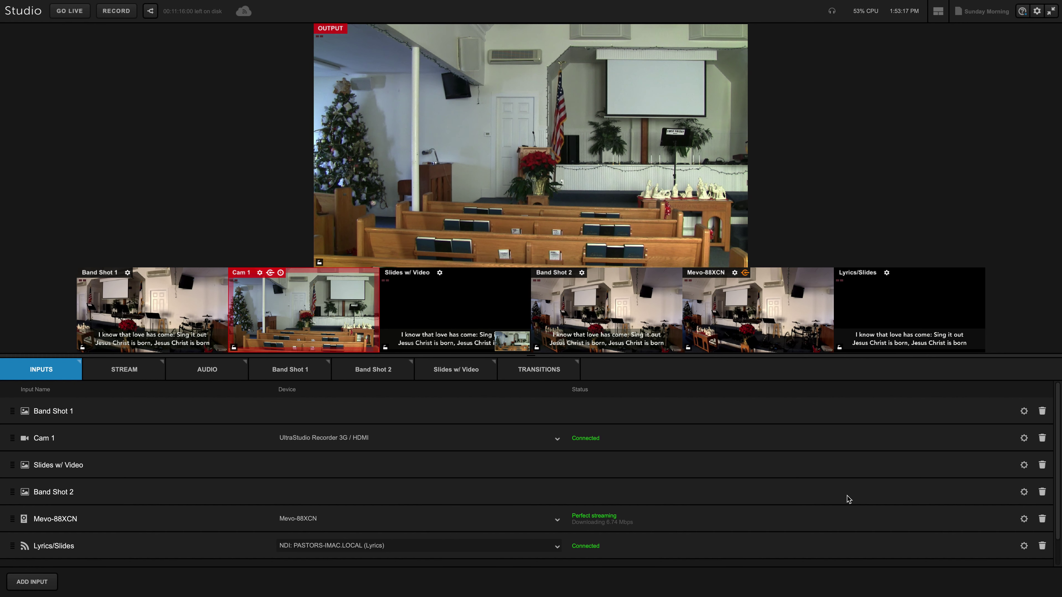
click(1024, 519)
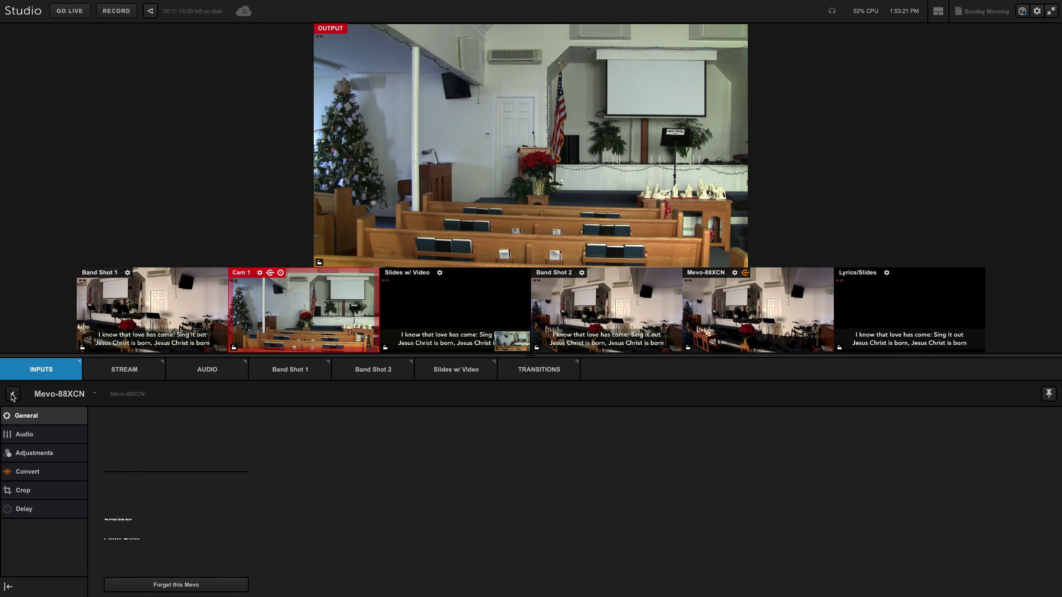
click(25, 436)
click(24, 422)
scroll(449, 485, down, 3)
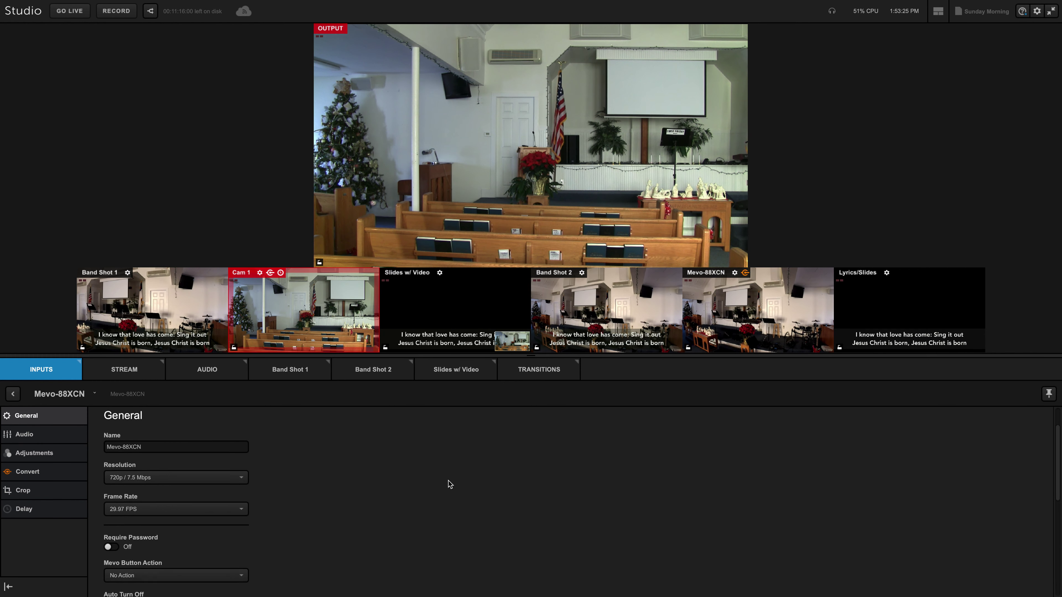
- Set the Mevo-88XCN resolution to 1080p / 15.0 Mbps and return to the input list
scroll(450, 484, up, 2)
scroll(450, 485, up, 1)
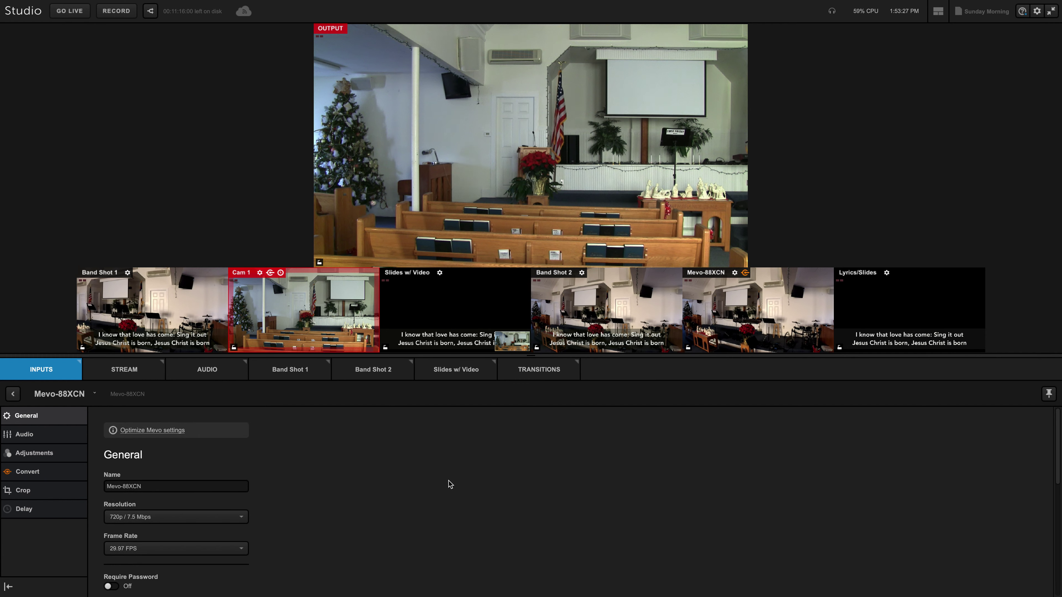
click(206, 519)
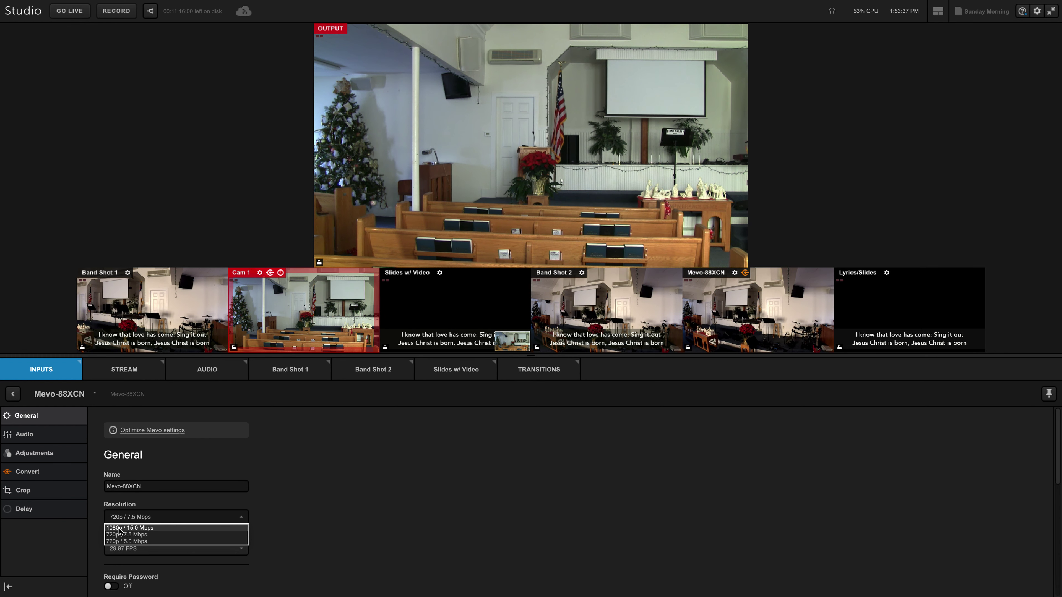
click(153, 529)
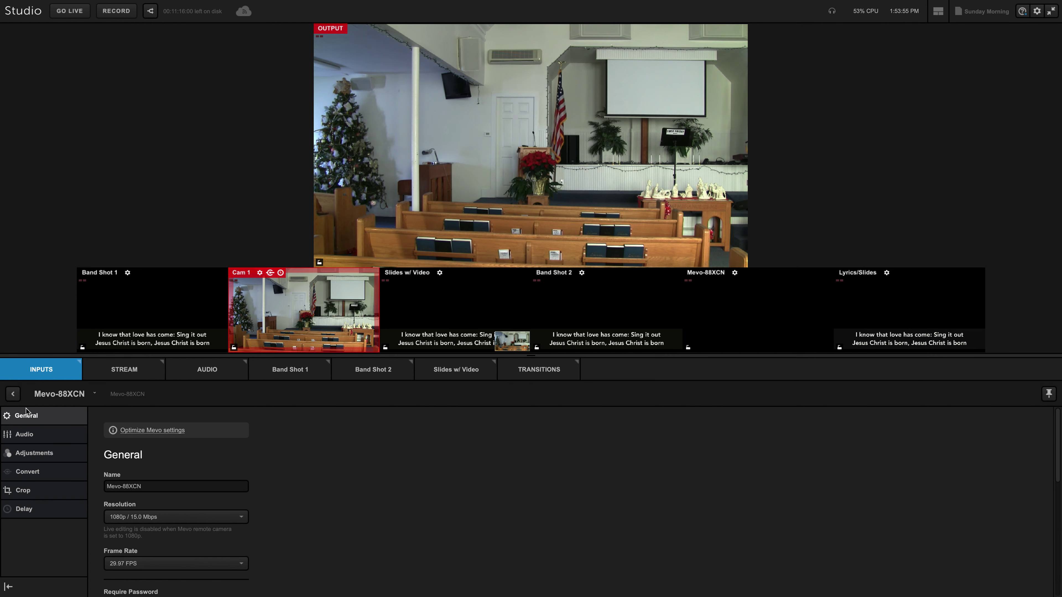
click(13, 394)
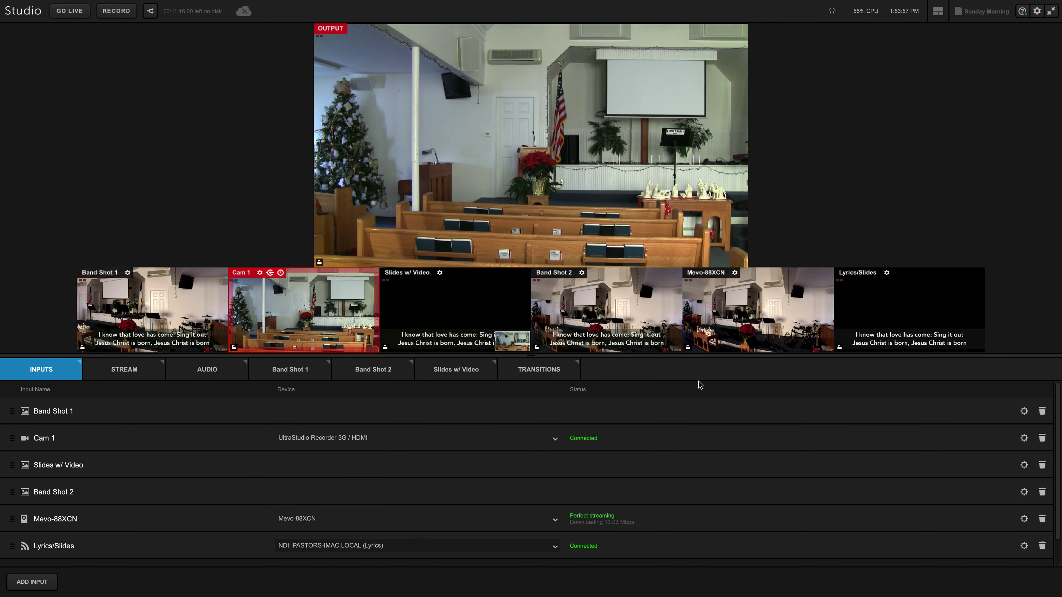
- Switch the output through Mevo-88XCN, Band Shot 2 and Cam 1, ending on Mevo-88XCN
click(735, 318)
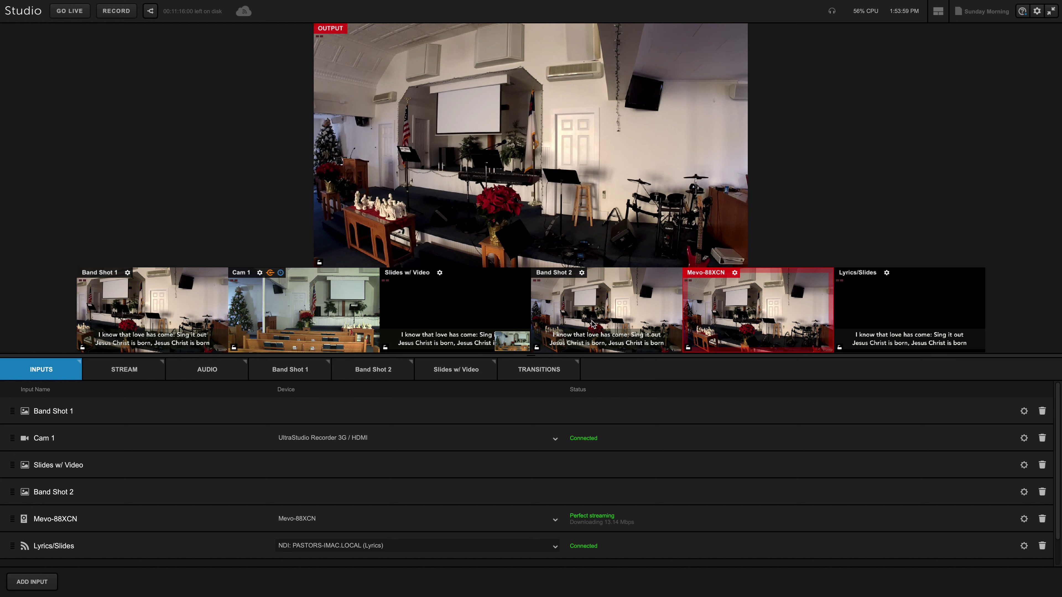
click(599, 308)
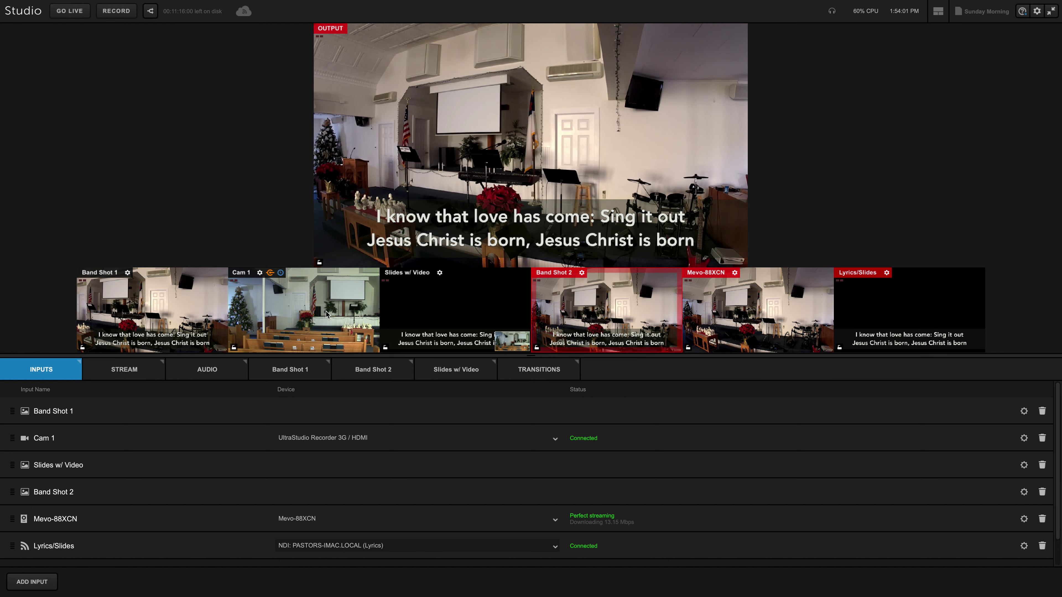
click(328, 307)
click(770, 317)
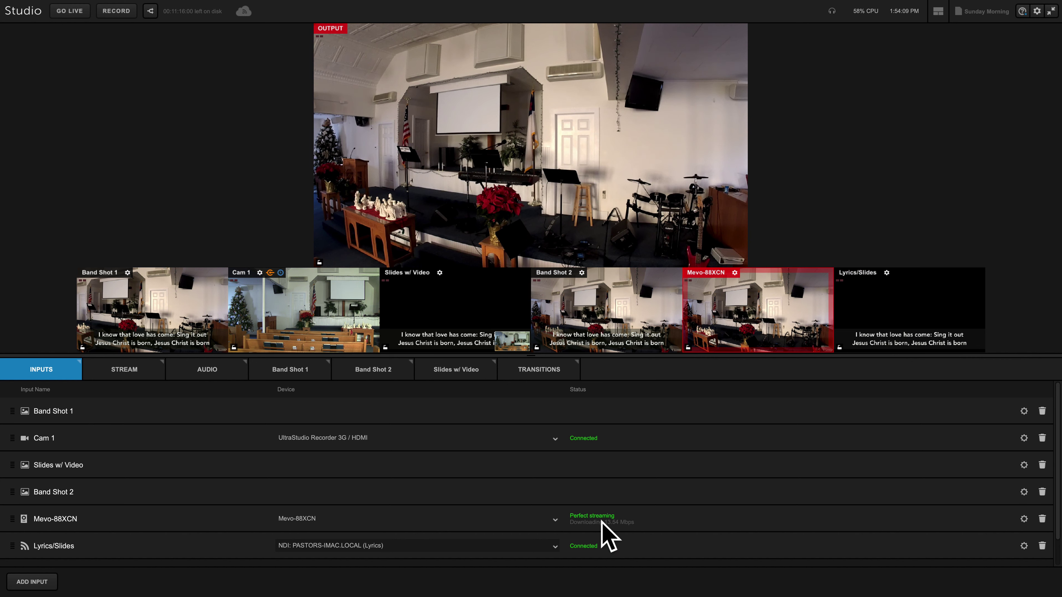
- Examine the general settings and picture adjustments of the Mevo-88XCN input, down to view angle, metering and anti-flicker
click(1024, 519)
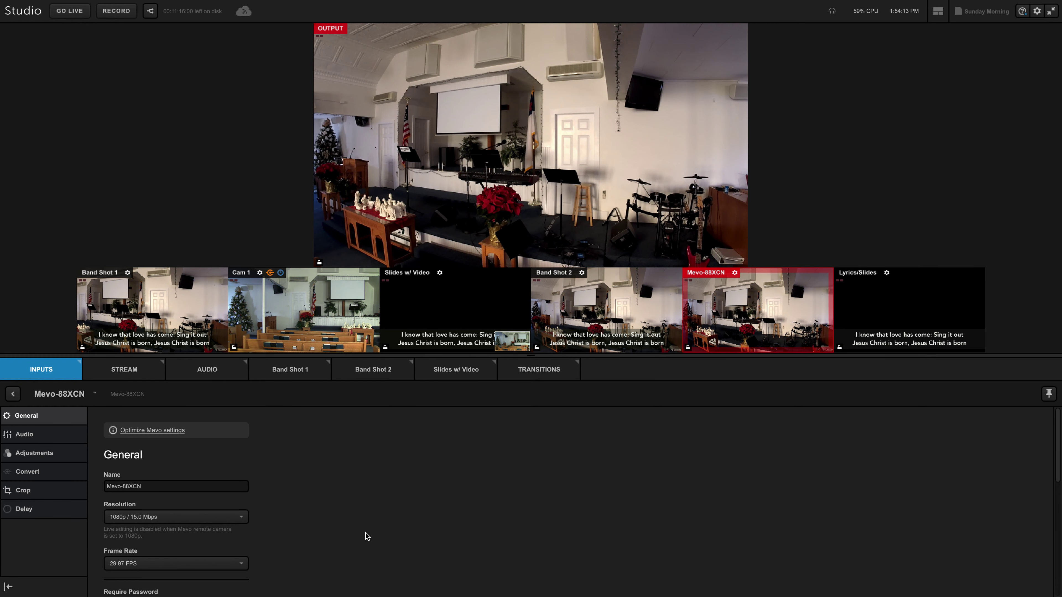
scroll(477, 523, down, 5)
scroll(476, 522, down, 3)
scroll(476, 522, up, 1)
scroll(476, 522, down, 1)
scroll(480, 526, up, 6)
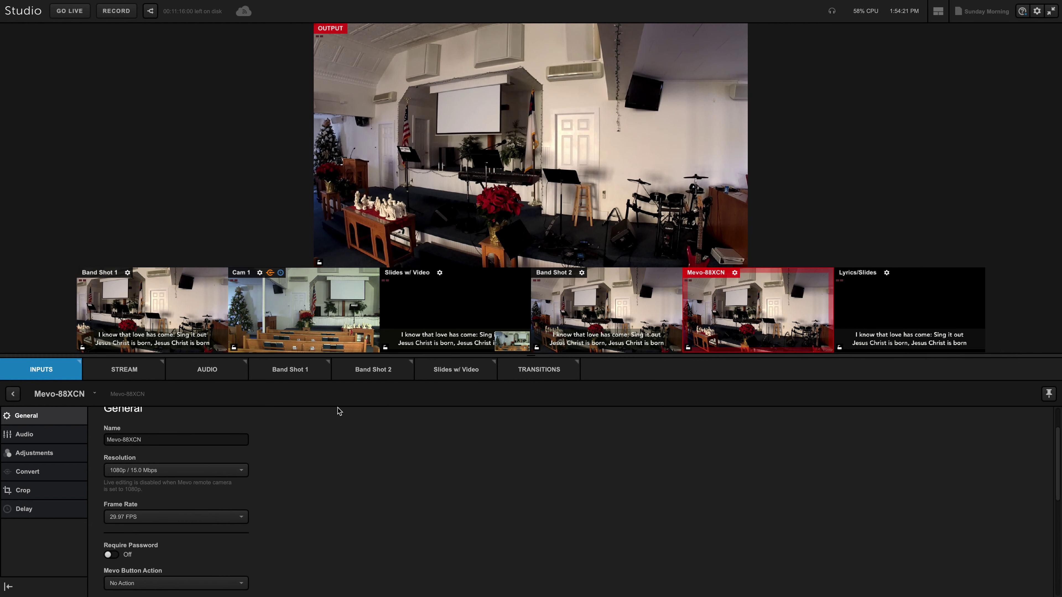
click(51, 454)
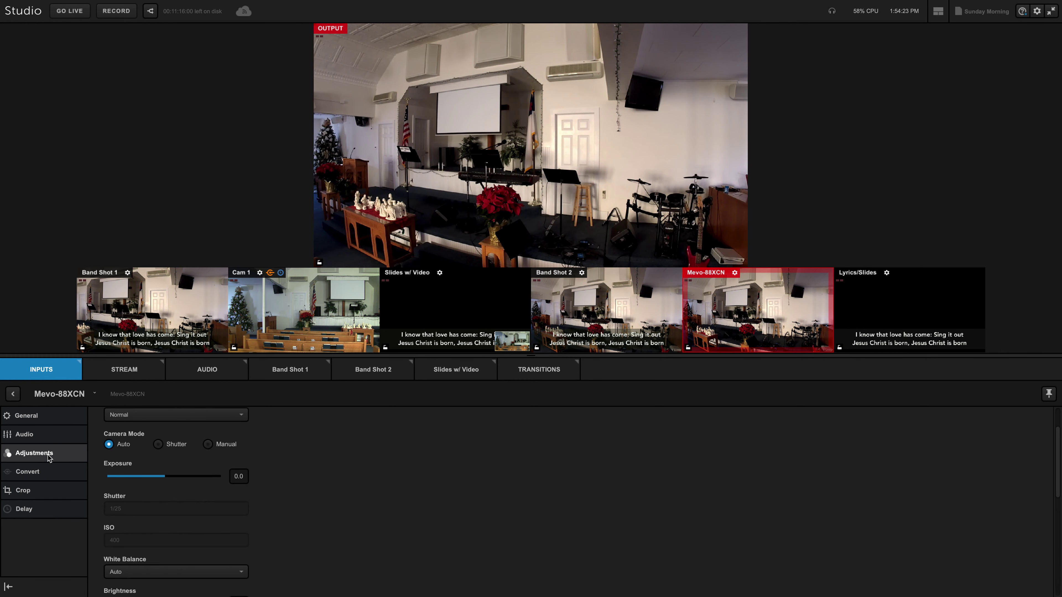
scroll(433, 479, up, 1)
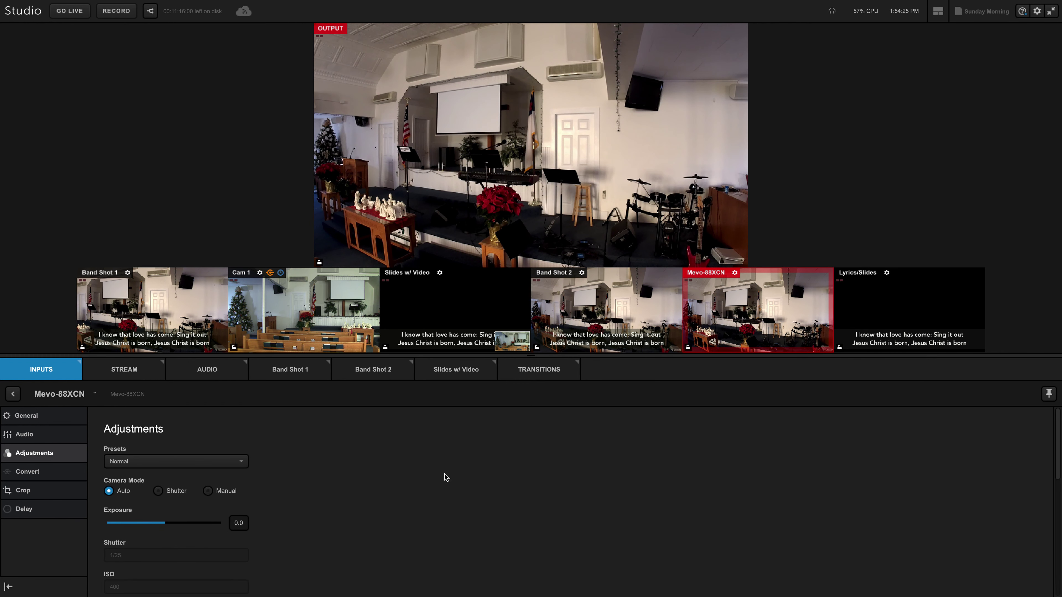
scroll(442, 471, down, 7)
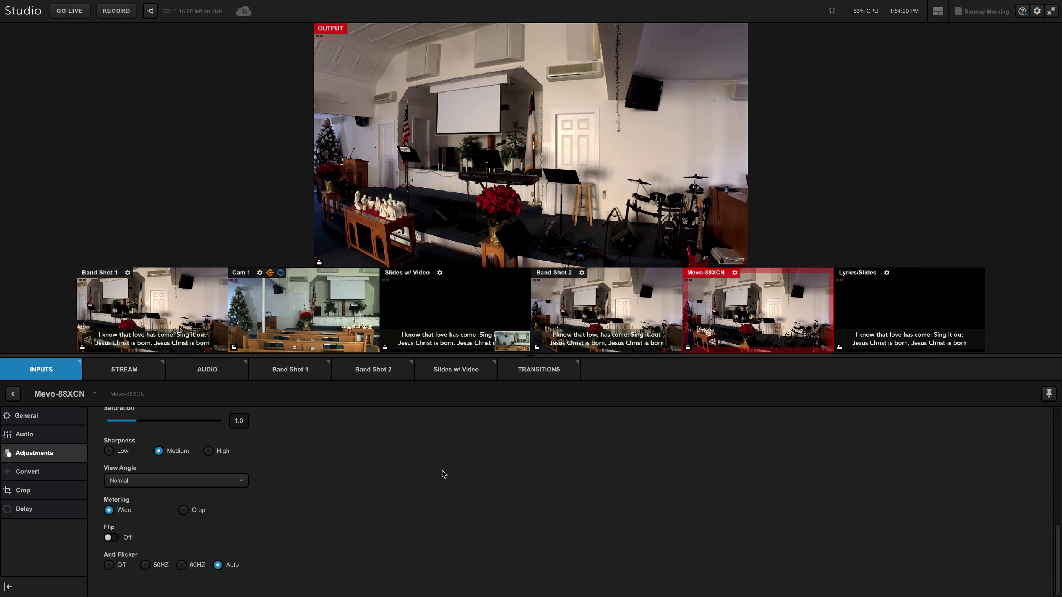
- Try the Fisheye, Flat and Narrow view angles on the Mevo-88XCN, restoring Normal at the end
click(187, 484)
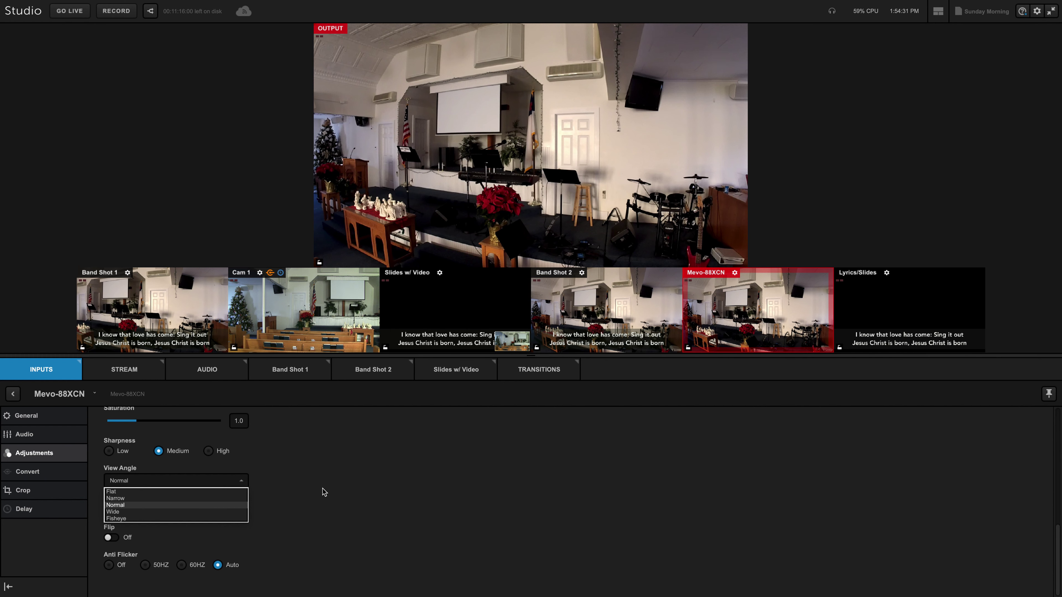
click(138, 520)
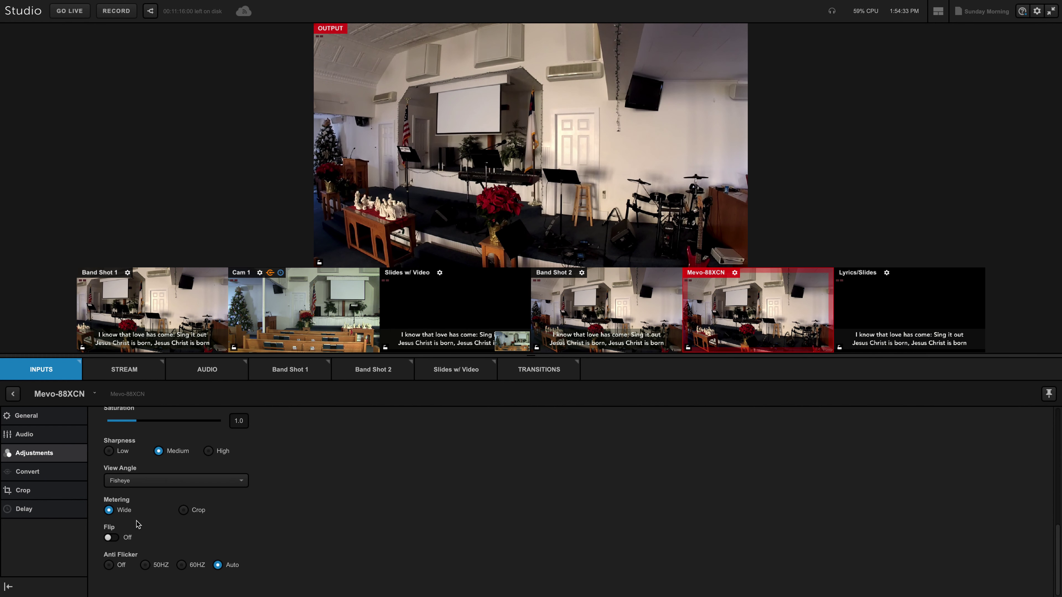
click(150, 486)
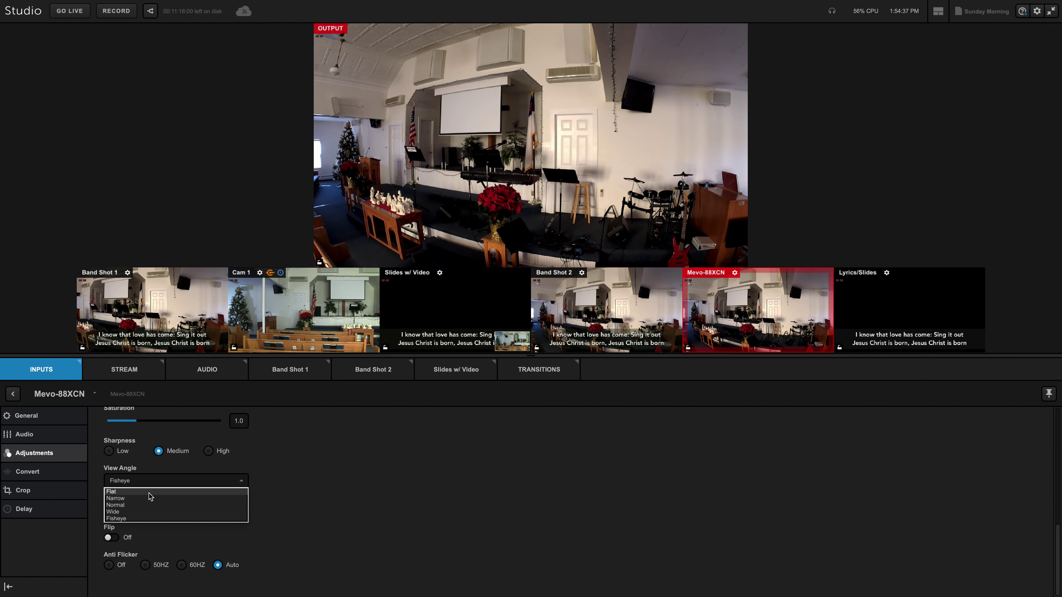
click(150, 493)
click(147, 481)
click(133, 500)
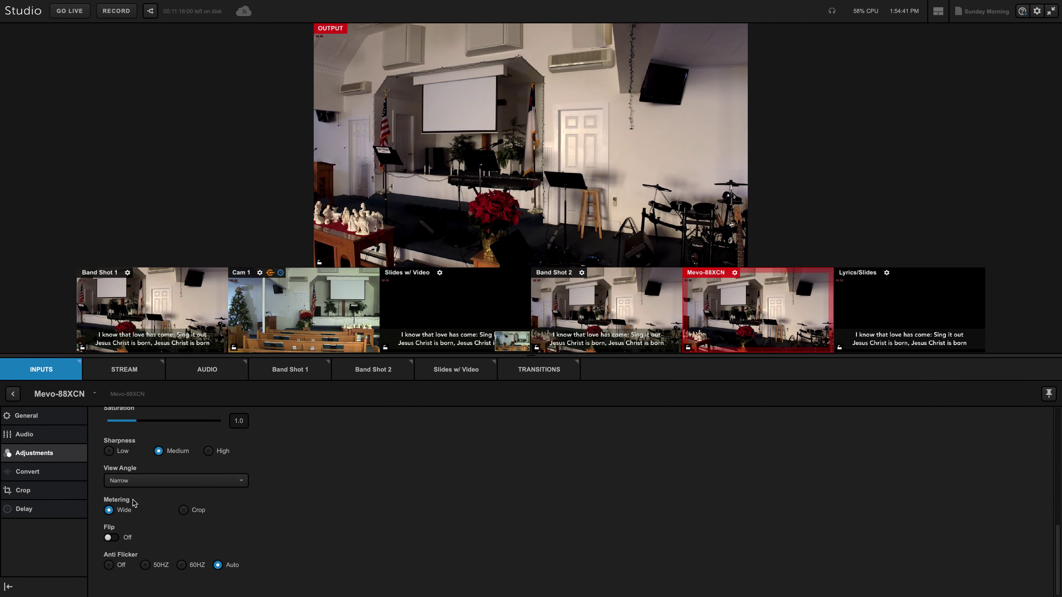
click(148, 486)
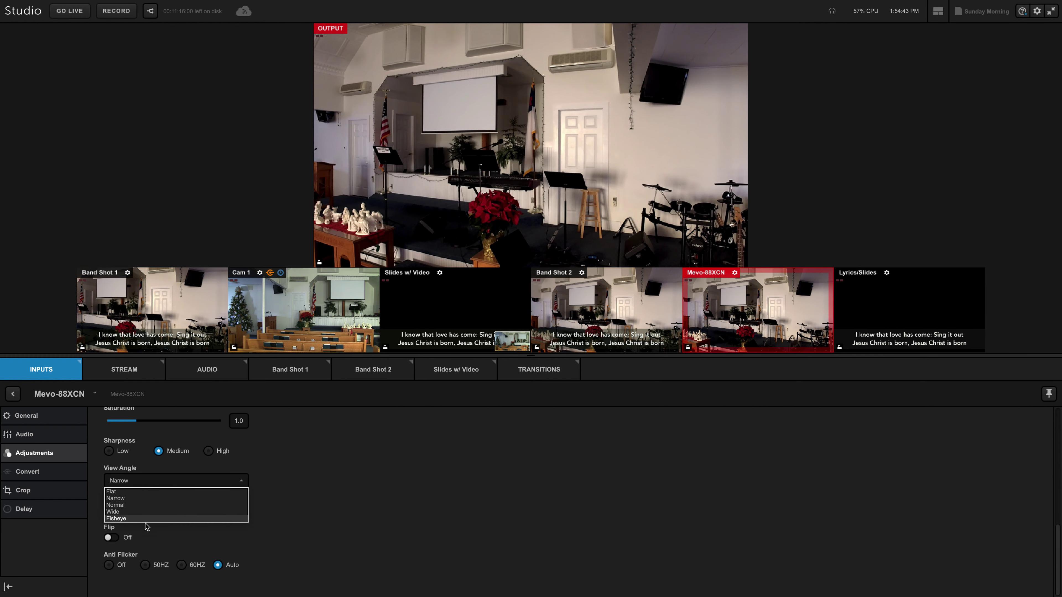
click(125, 505)
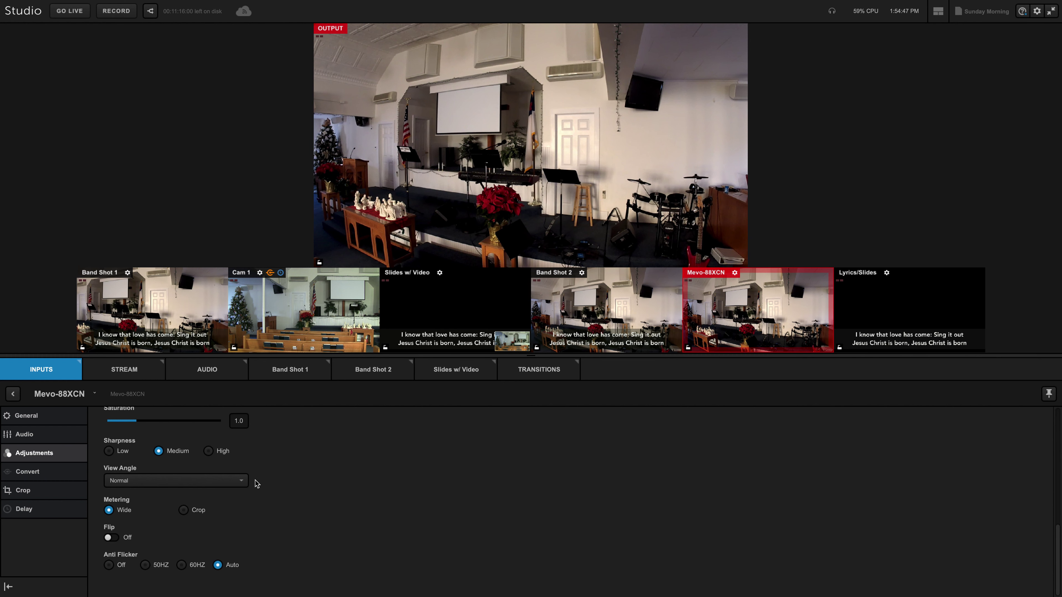
- Examine the Mevo-88XCN's convert, crop and delay settings and return to the input list
click(30, 481)
click(31, 489)
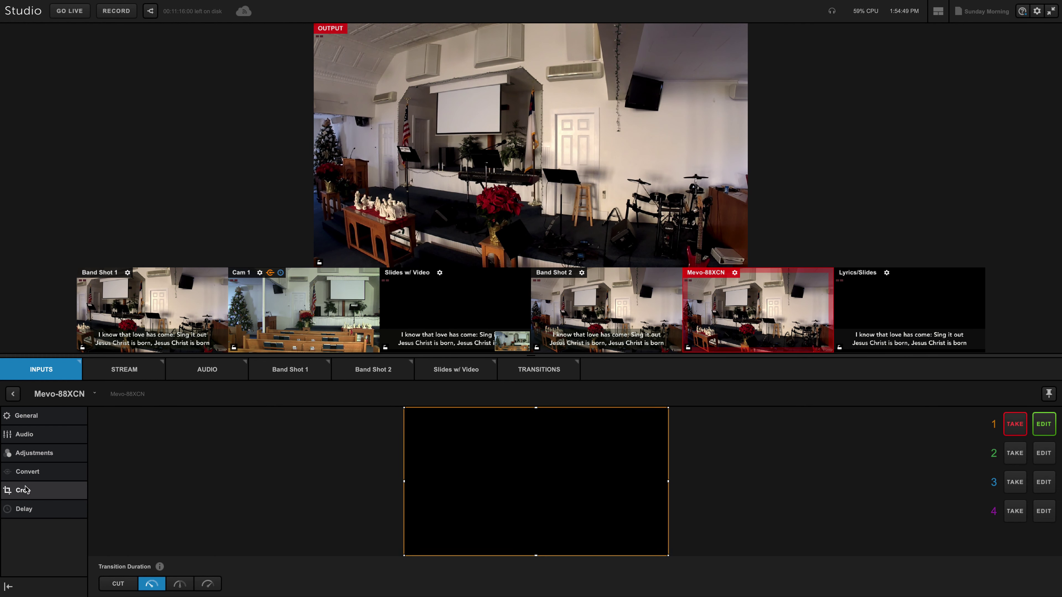
click(30, 474)
click(37, 511)
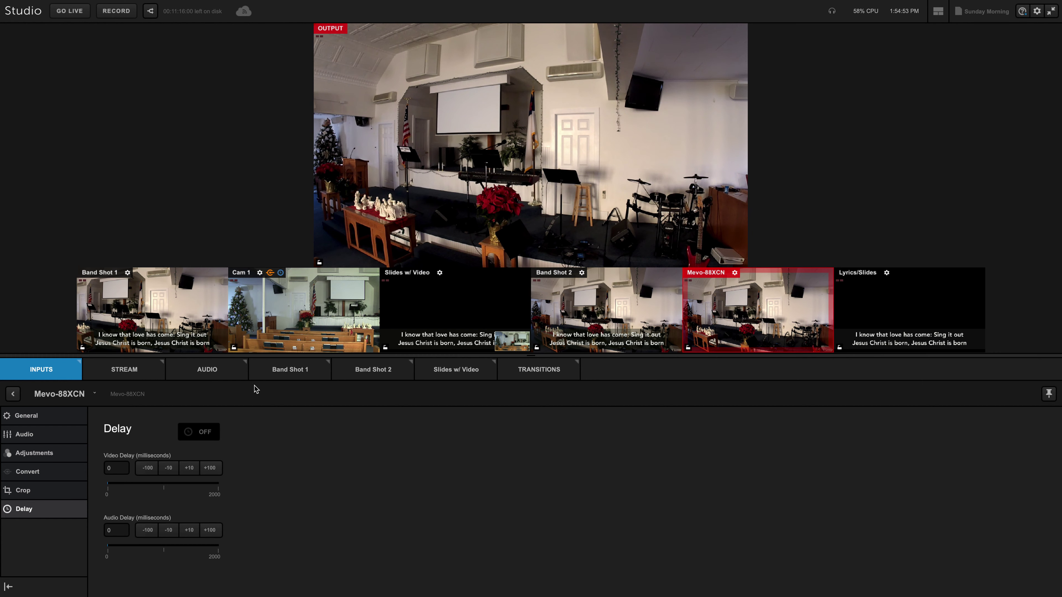
click(14, 394)
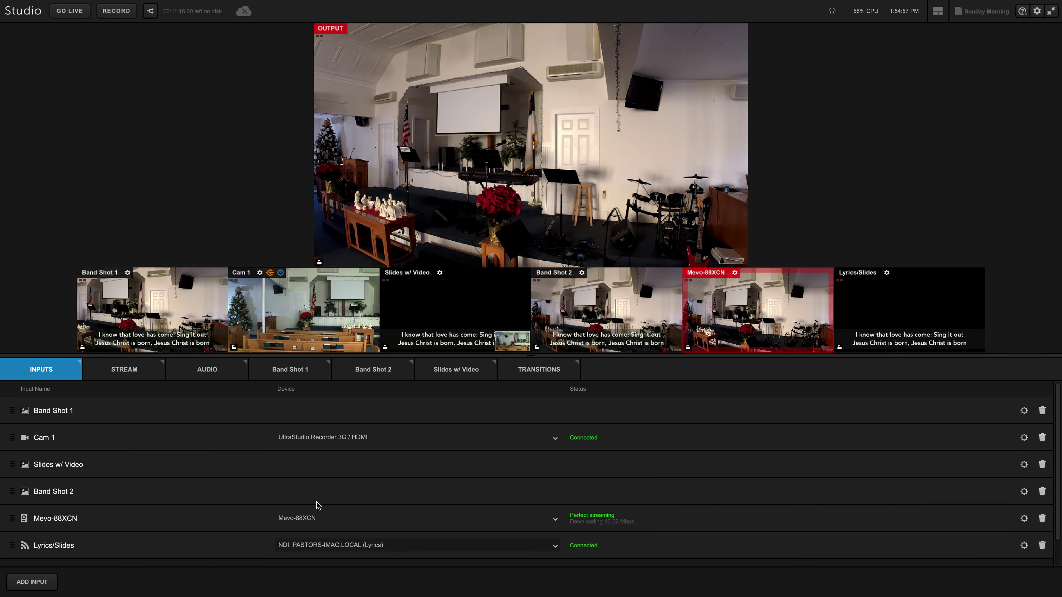
- Examine Audio 1's general settings and the levels and left/right channel routing of its two inputs
scroll(316, 505, down, 2)
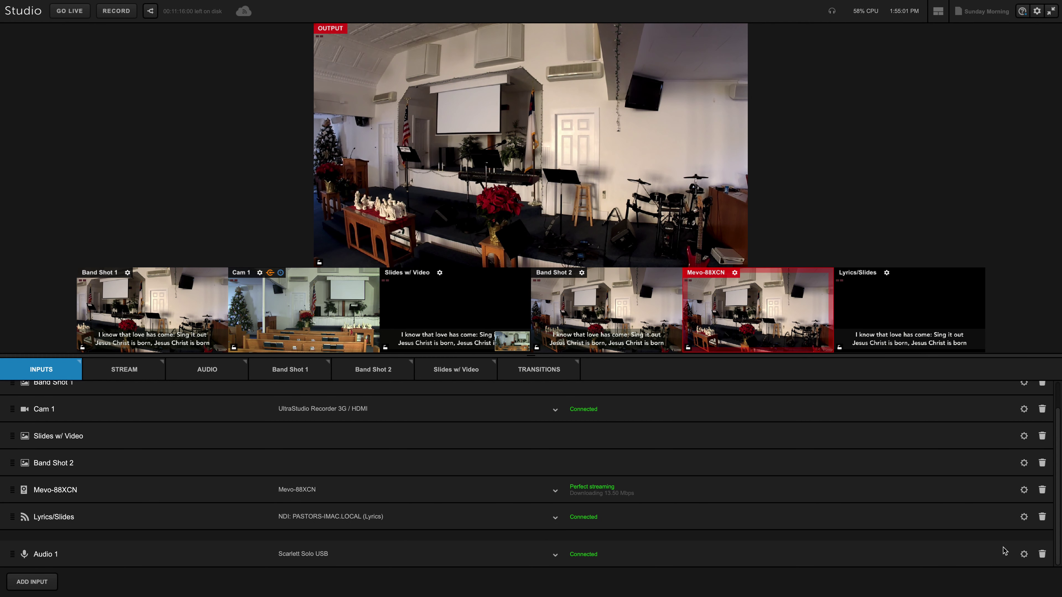
click(1024, 554)
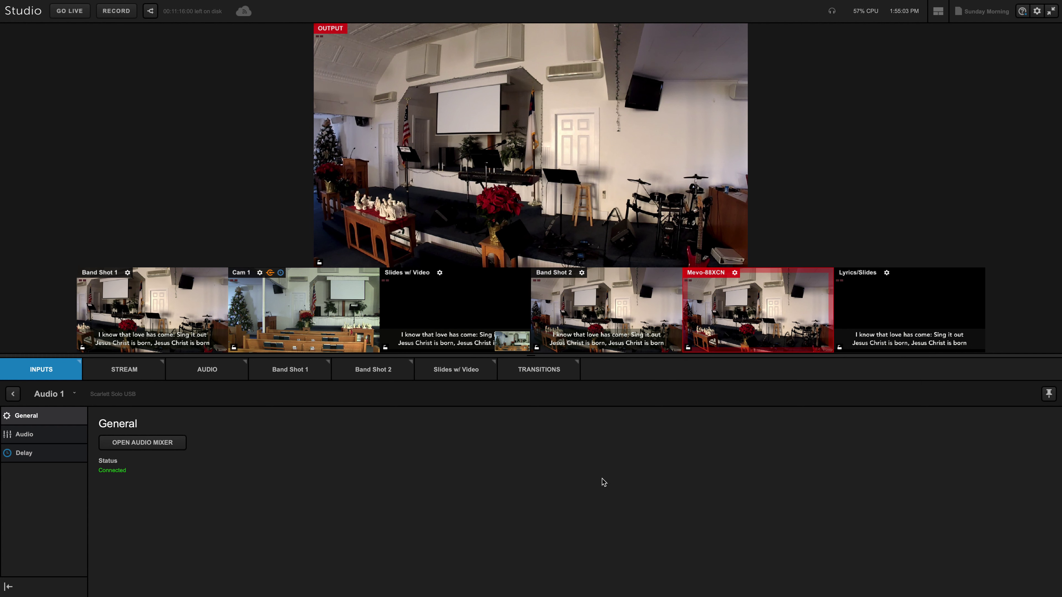
click(25, 435)
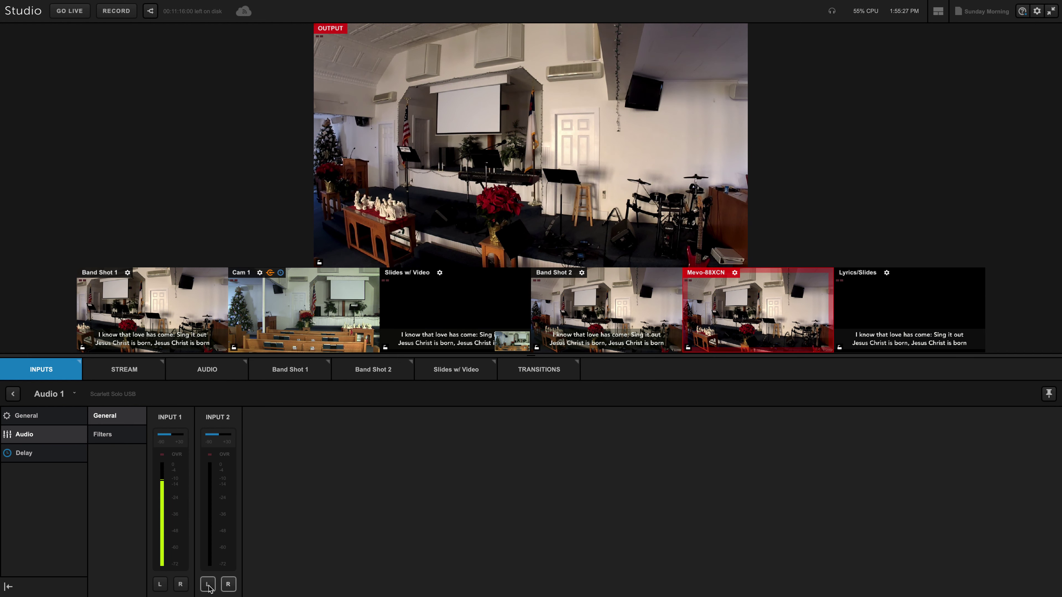
click(227, 586)
- Examine Audio 1's limiter, compressor, equalizer and noise gate filters, along with its delay settings
click(101, 435)
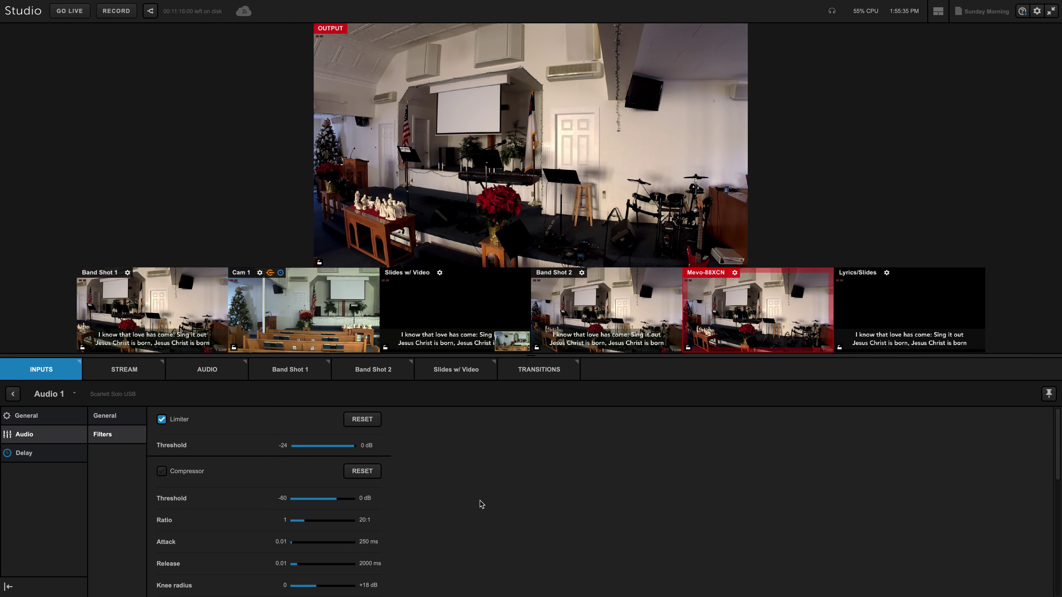
scroll(561, 500, down, 5)
scroll(561, 501, down, 3)
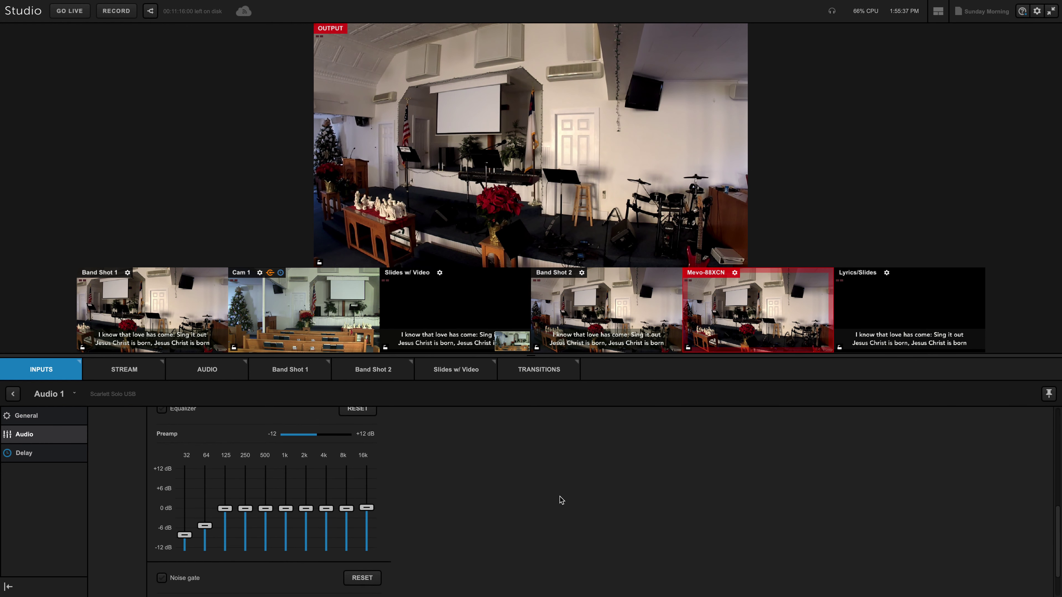
scroll(560, 500, up, 1)
scroll(560, 500, down, 1)
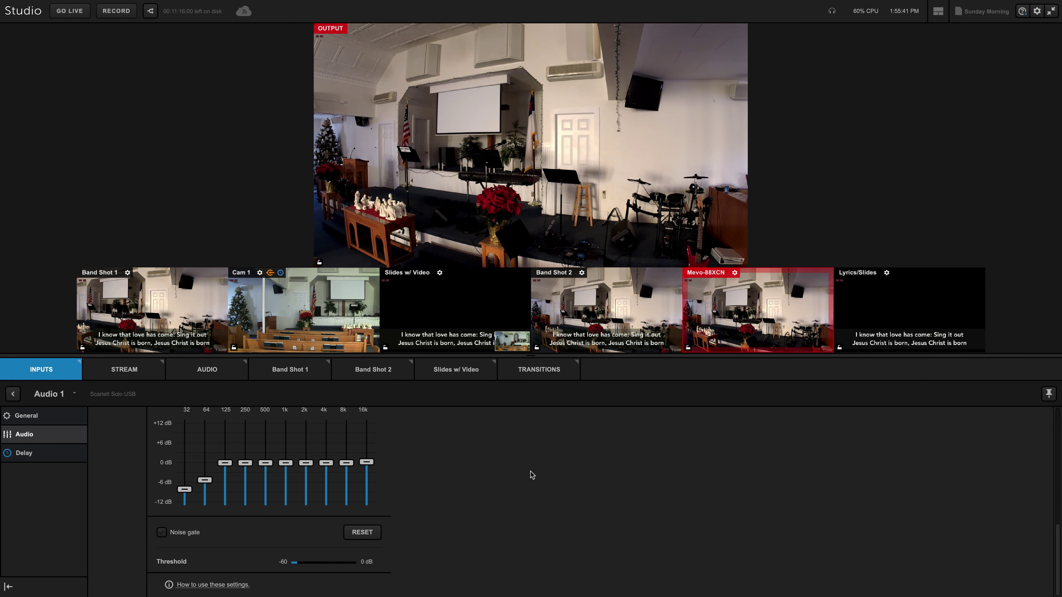
scroll(403, 474, up, 4)
scroll(545, 531, down, 3)
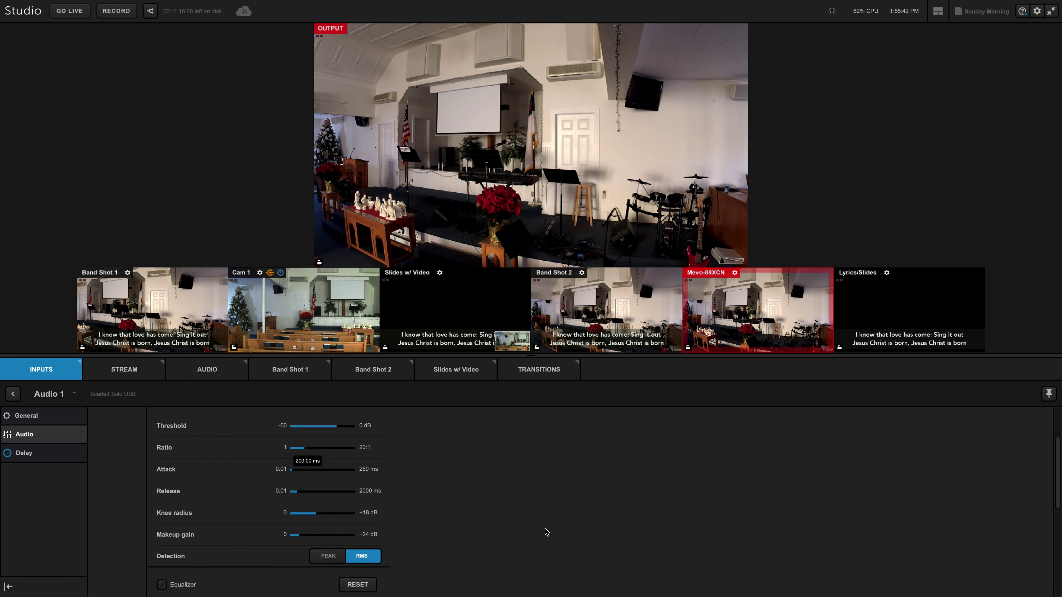
scroll(547, 533, up, 4)
scroll(546, 532, up, 1)
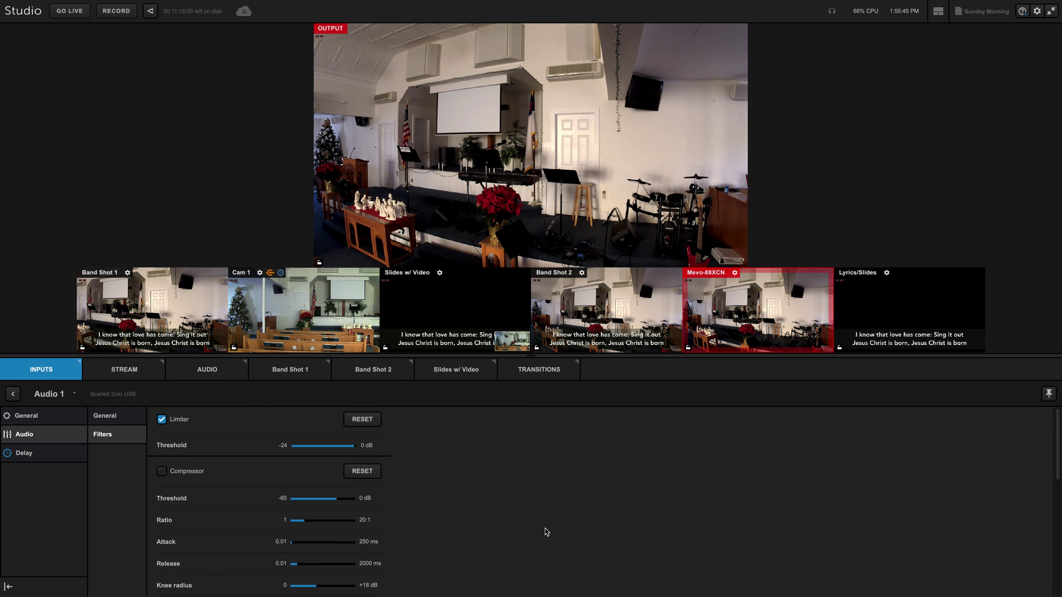
scroll(535, 503, down, 6)
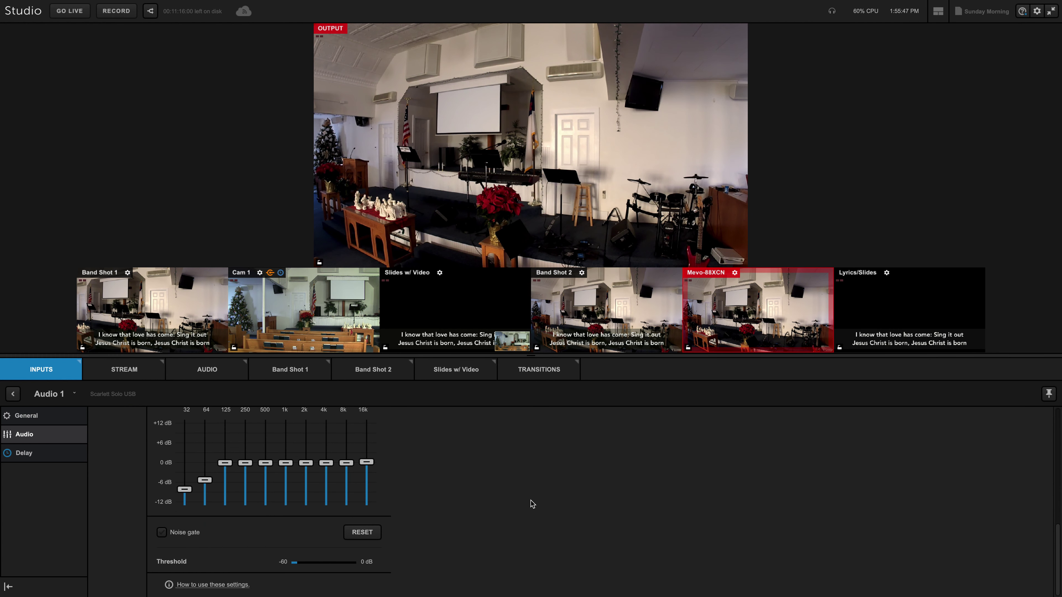
scroll(532, 504, up, 6)
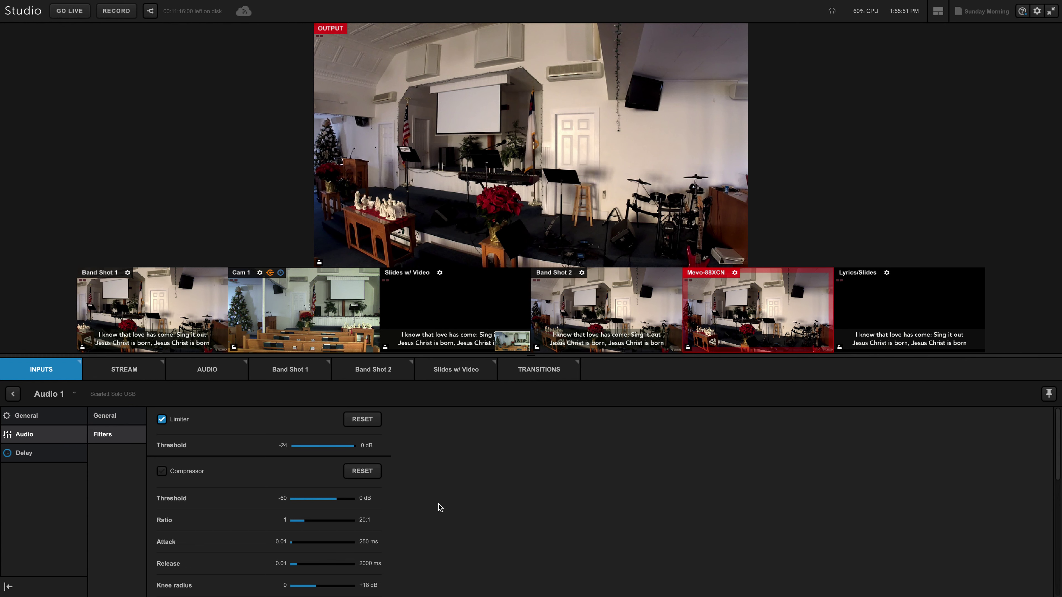
click(24, 455)
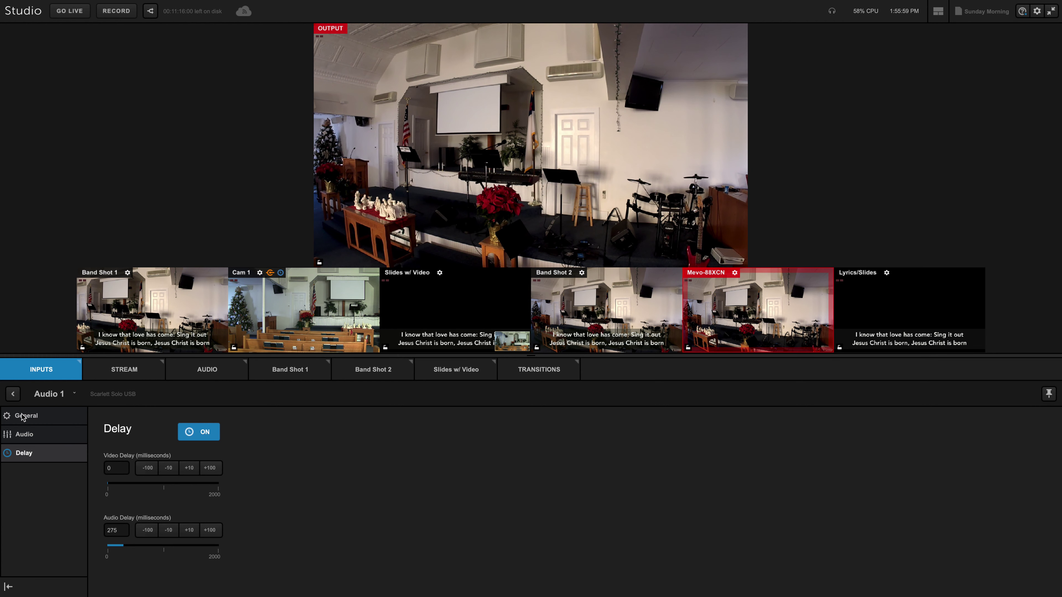
- Try the built-in FaceTime HD Camera as an added local input on the output, removing it and switching the output to Band Shot 1
click(13, 394)
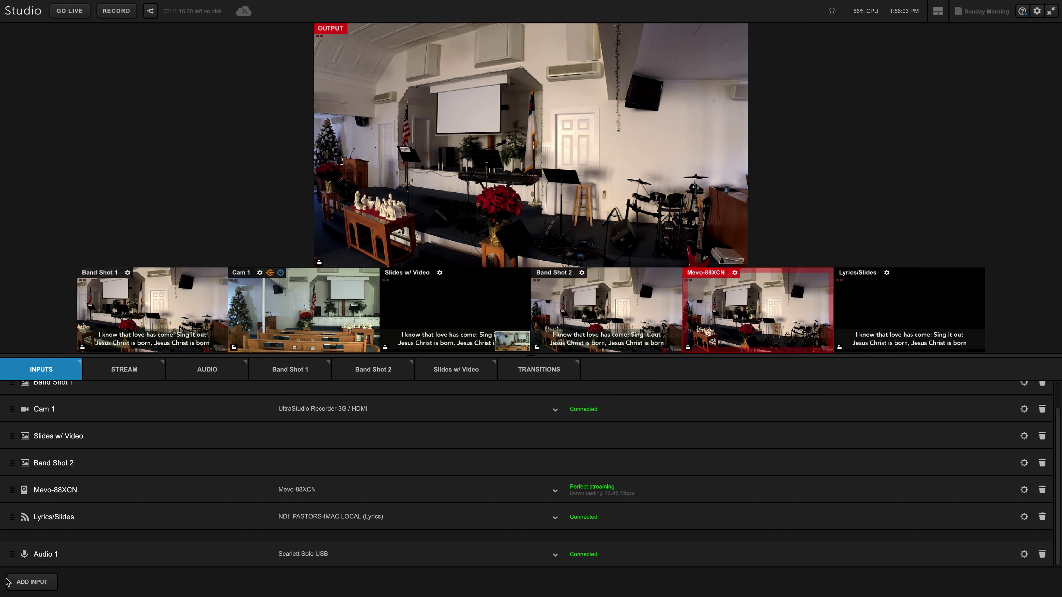
click(32, 585)
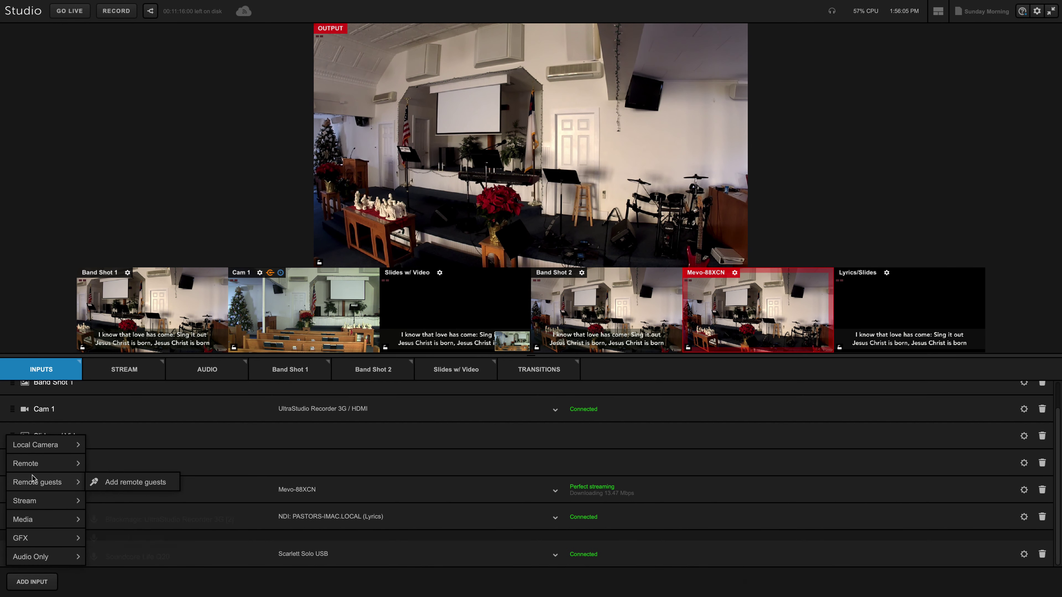
mouse_move(20, 468)
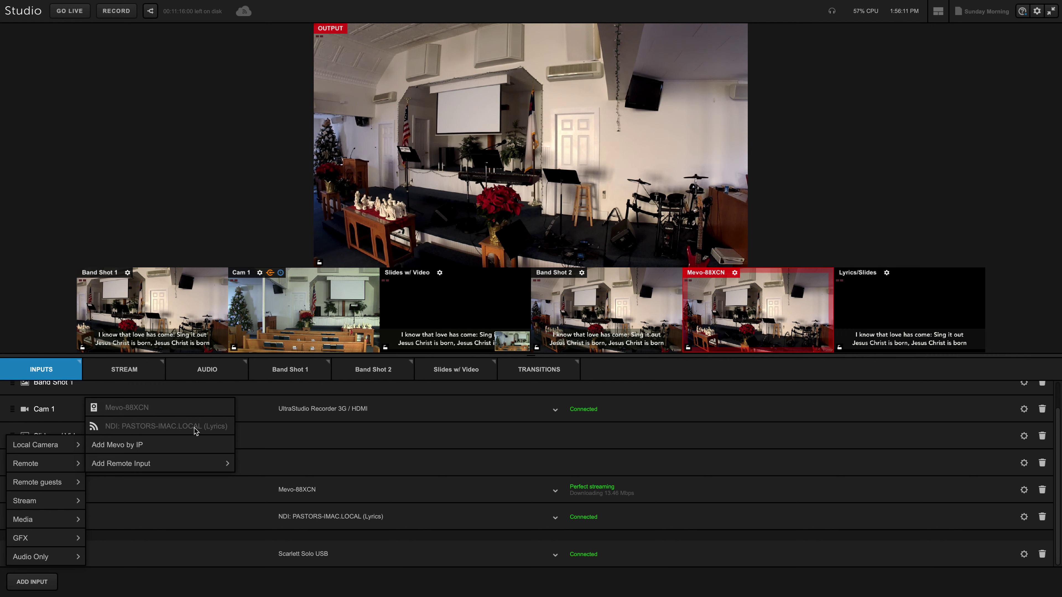
mouse_move(163, 457)
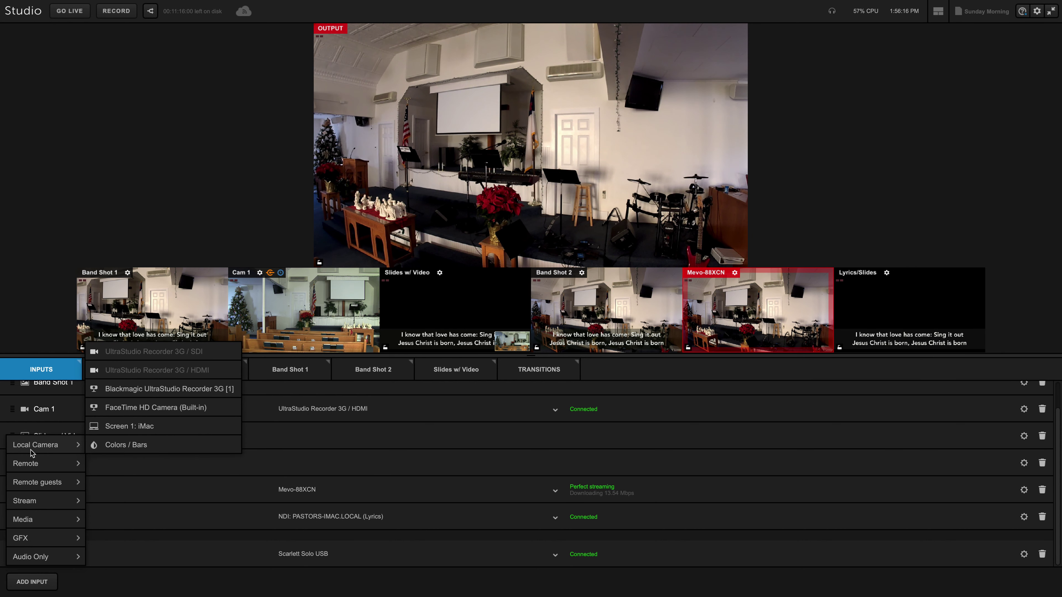
click(164, 408)
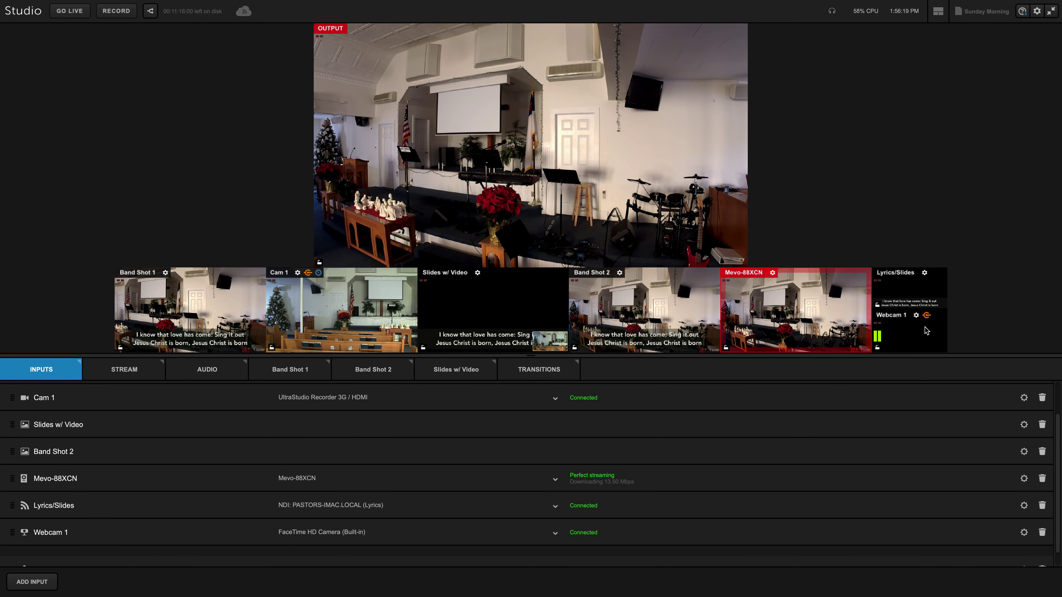
click(925, 343)
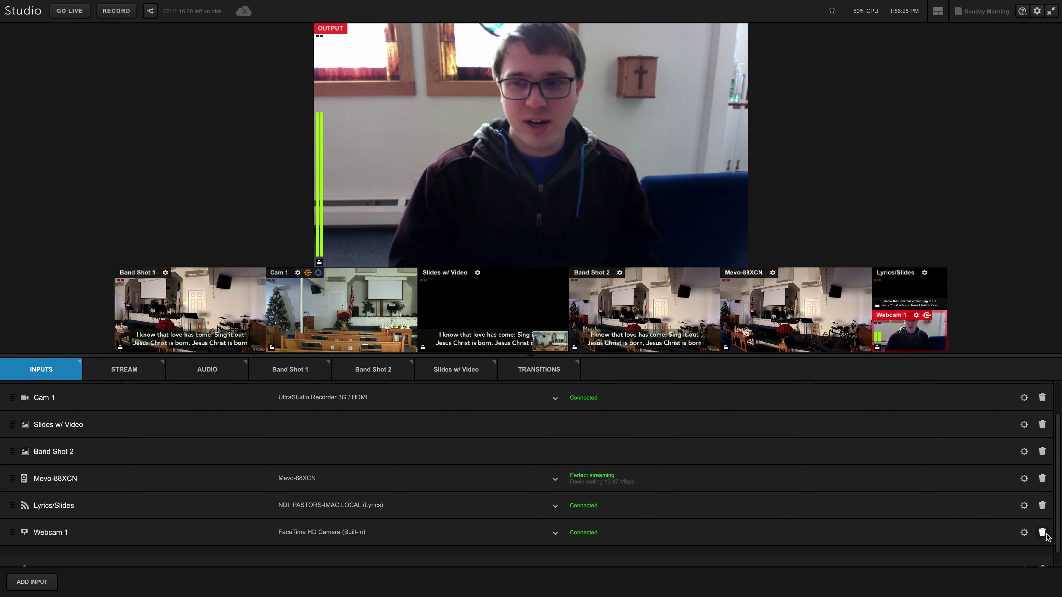
click(233, 337)
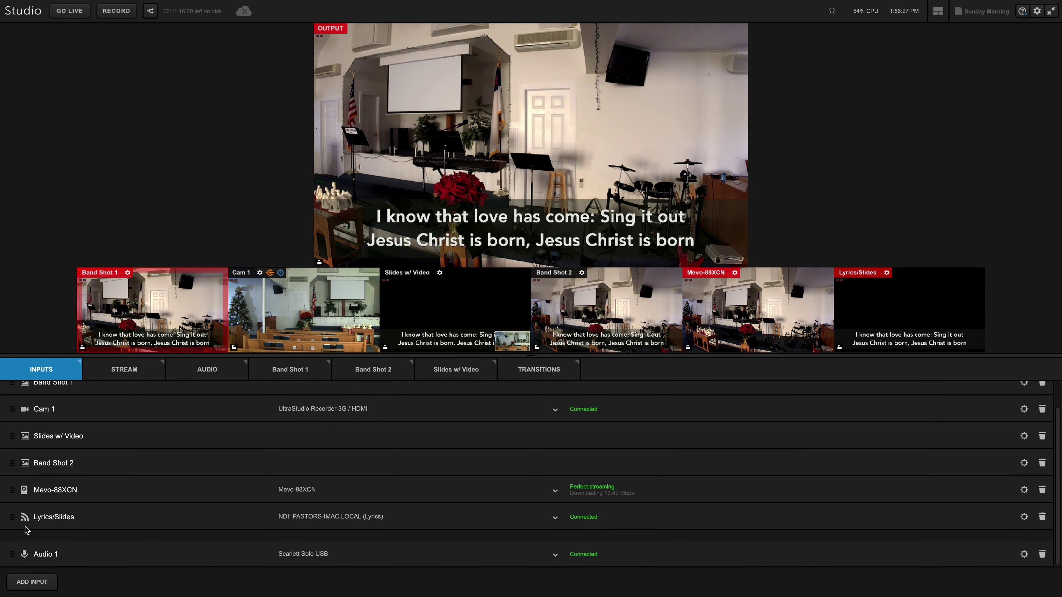
- Review the media, audio-only, remote and local camera sources available for a new input without adding any
click(25, 581)
mouse_move(22, 521)
mouse_move(30, 549)
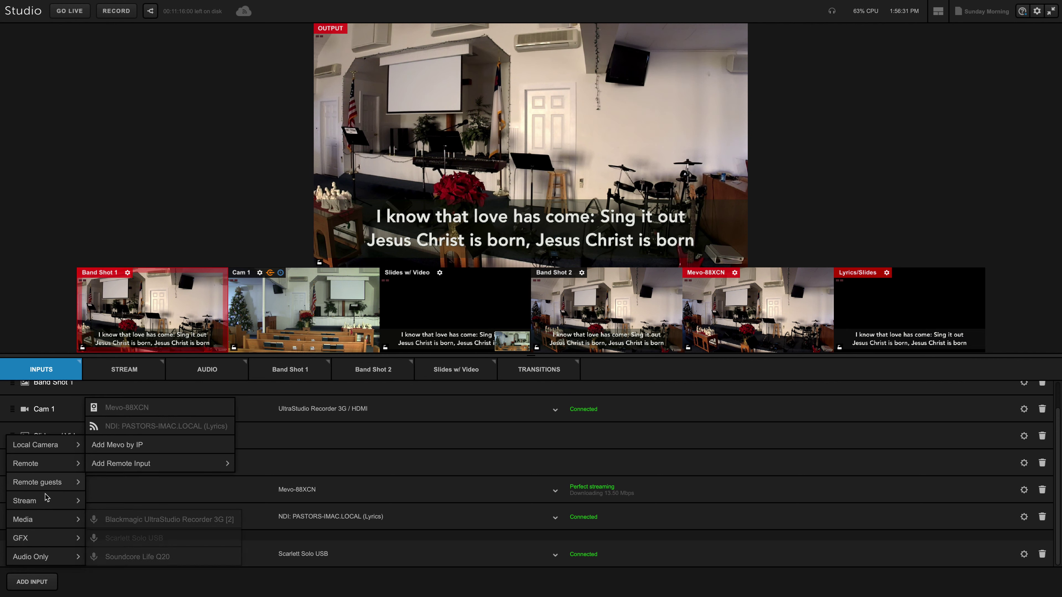
mouse_move(41, 451)
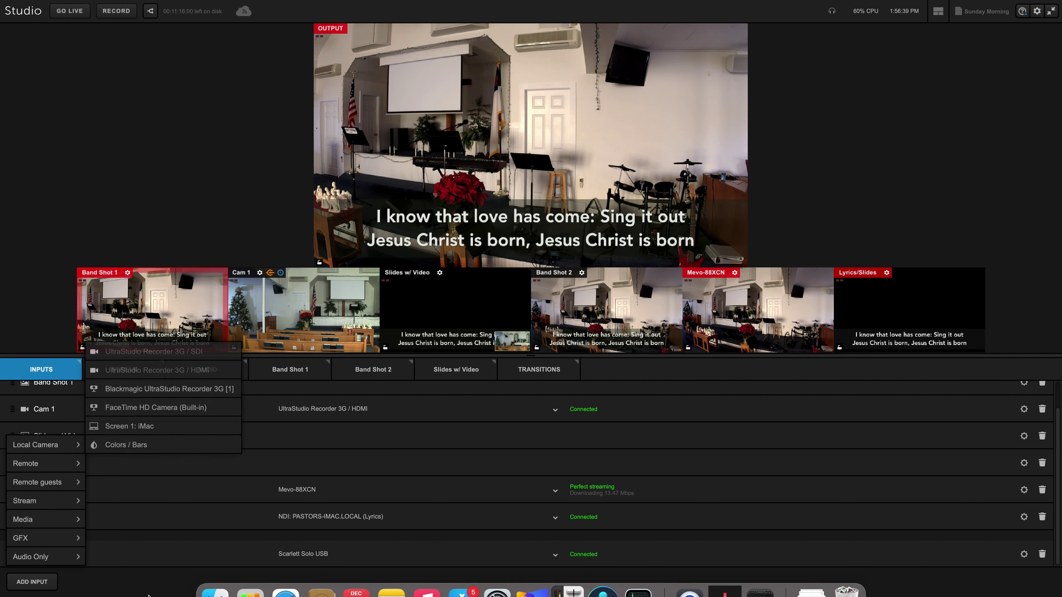
click(84, 585)
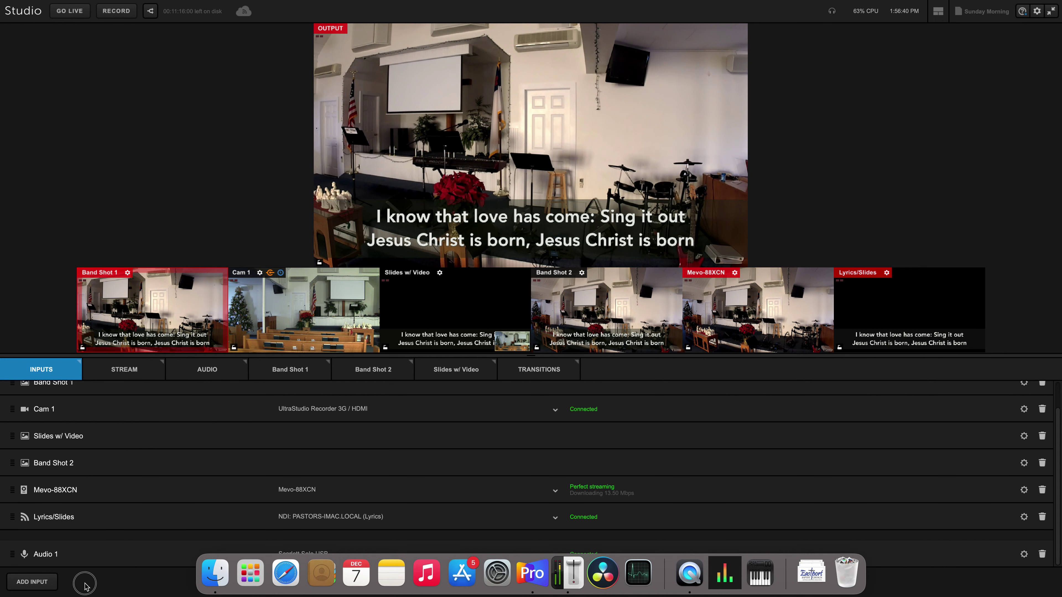
- Examine the Vimeo stream's event, schedule, sharing and quality settings, keeping the event "EBC Sunday Morning, December 13, 2020"
click(118, 377)
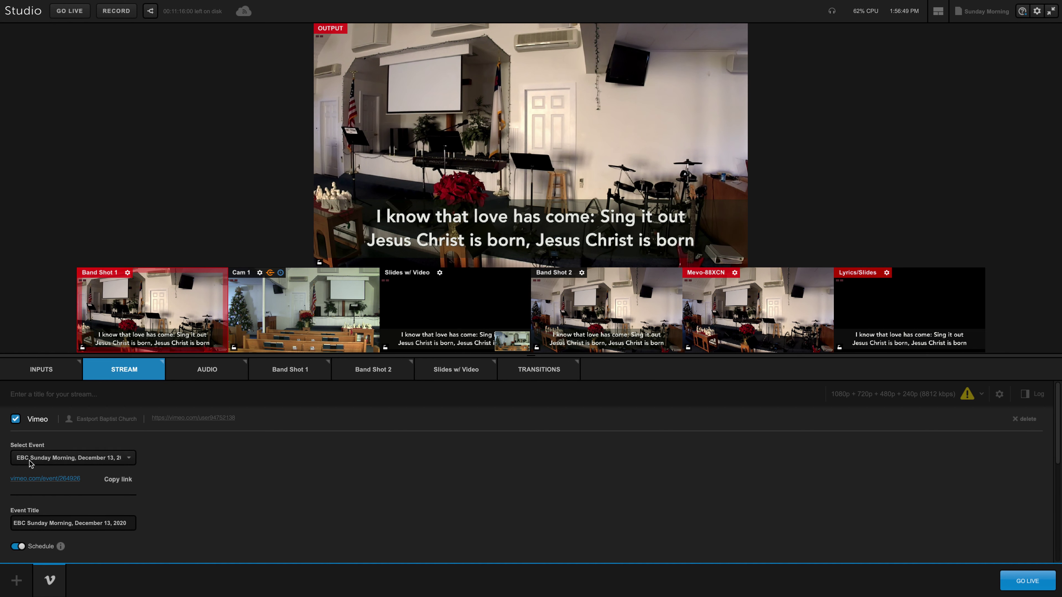
click(42, 460)
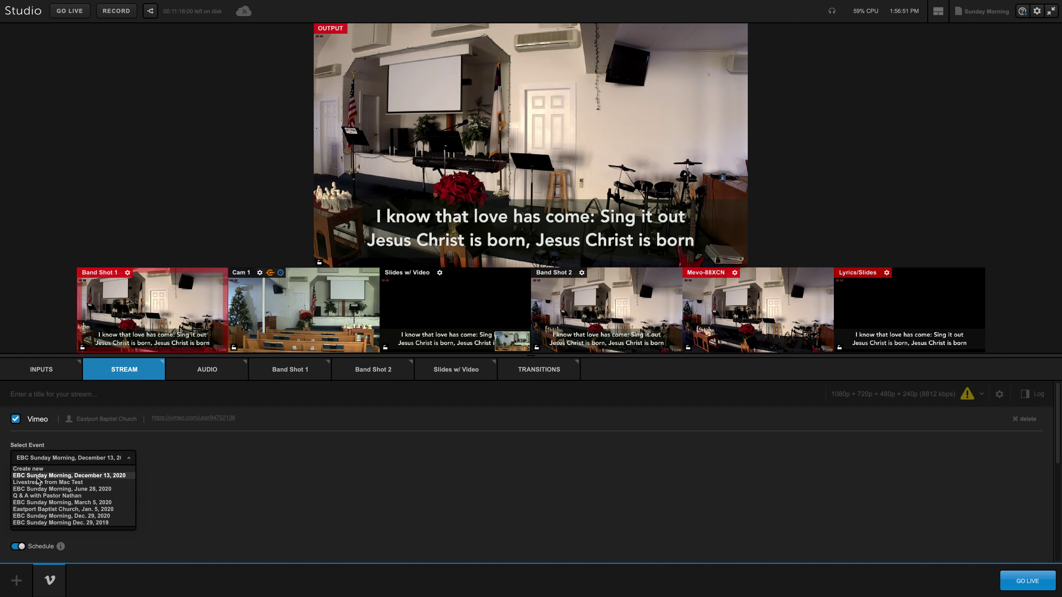
click(110, 477)
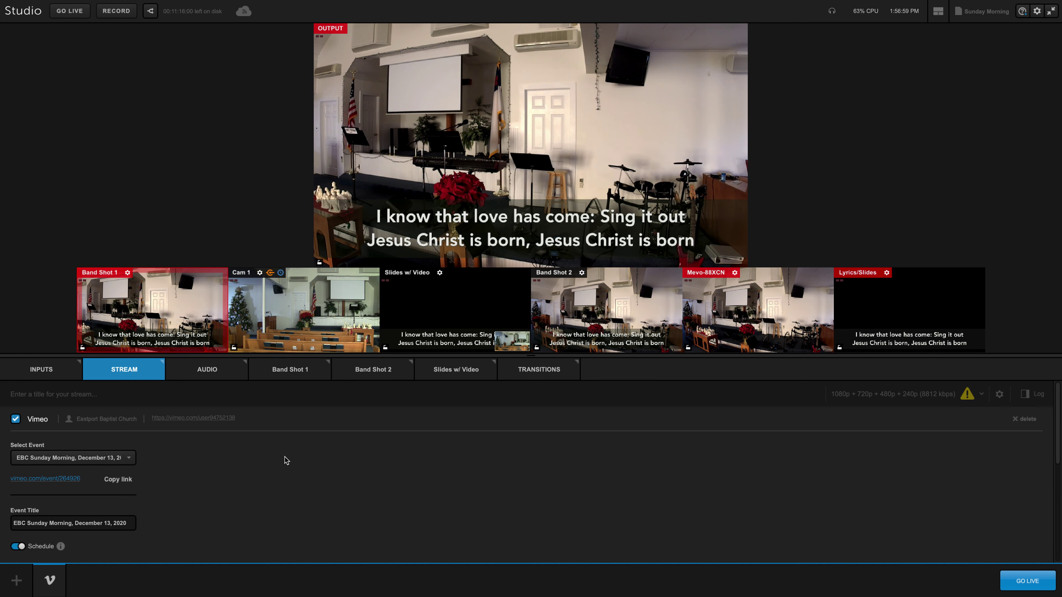
scroll(347, 475, down, 5)
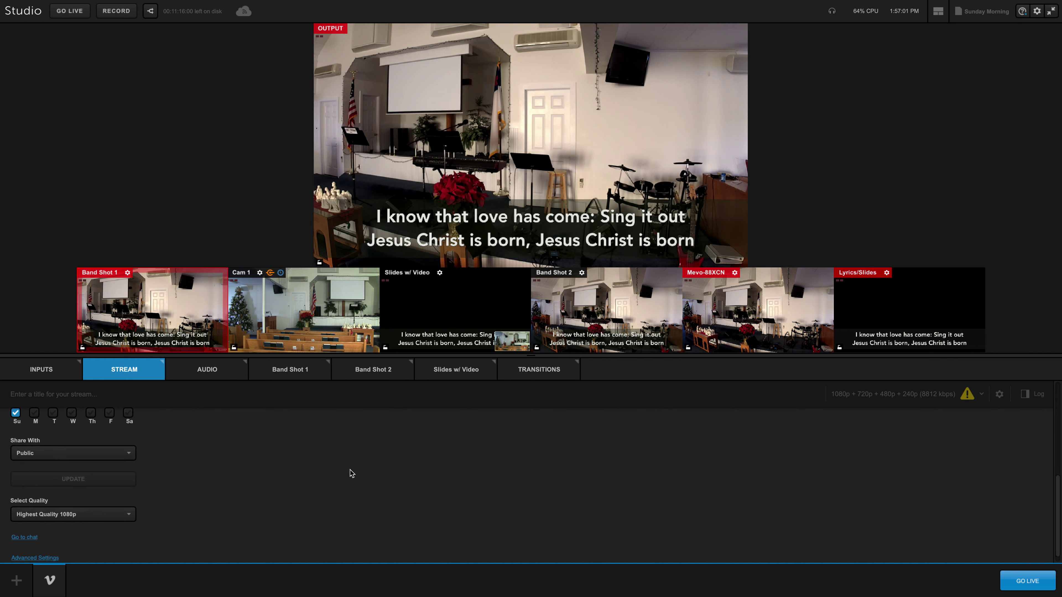
scroll(280, 462, up, 5)
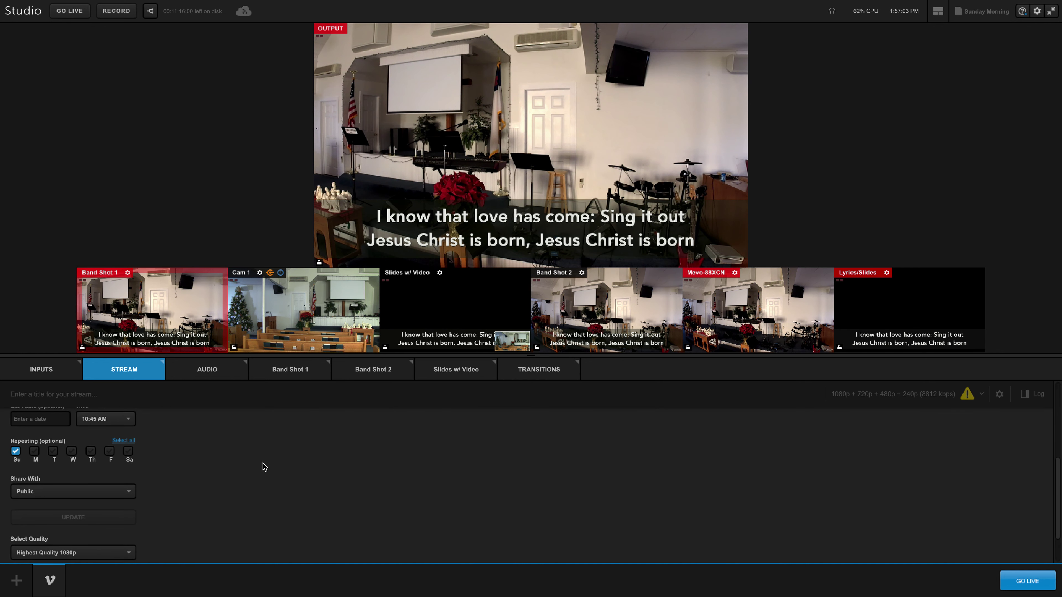
scroll(295, 470, down, 5)
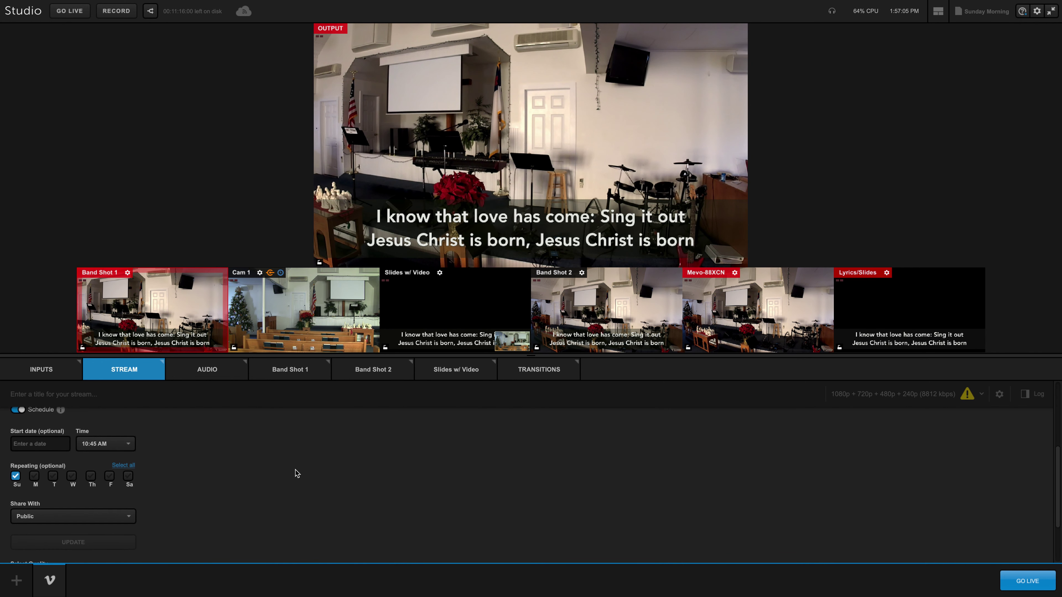
scroll(295, 470, up, 5)
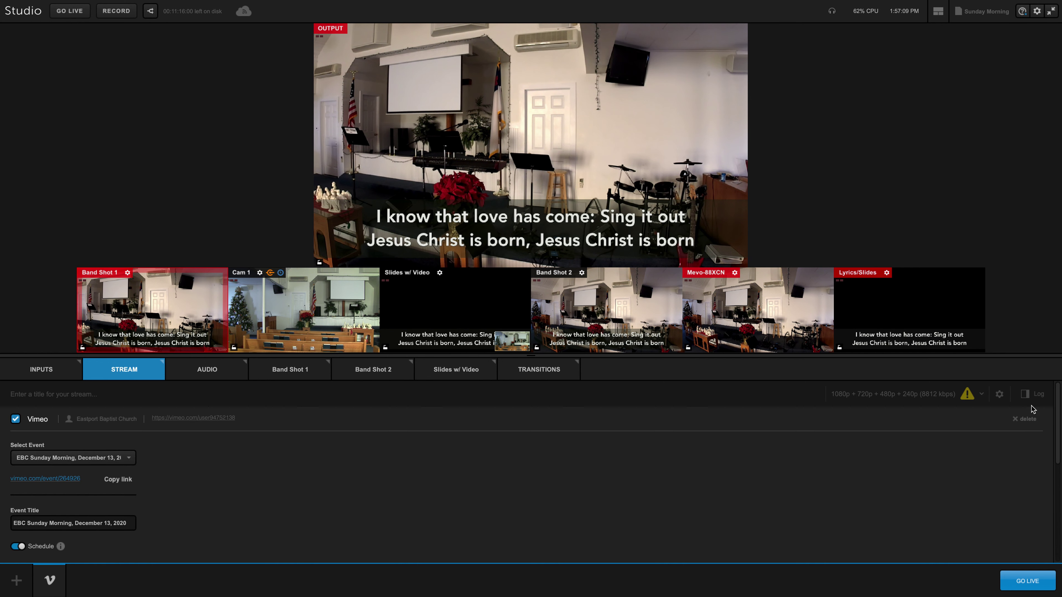
- Examine the available stream quality presets and the warning on the current multi-quality preset
click(880, 395)
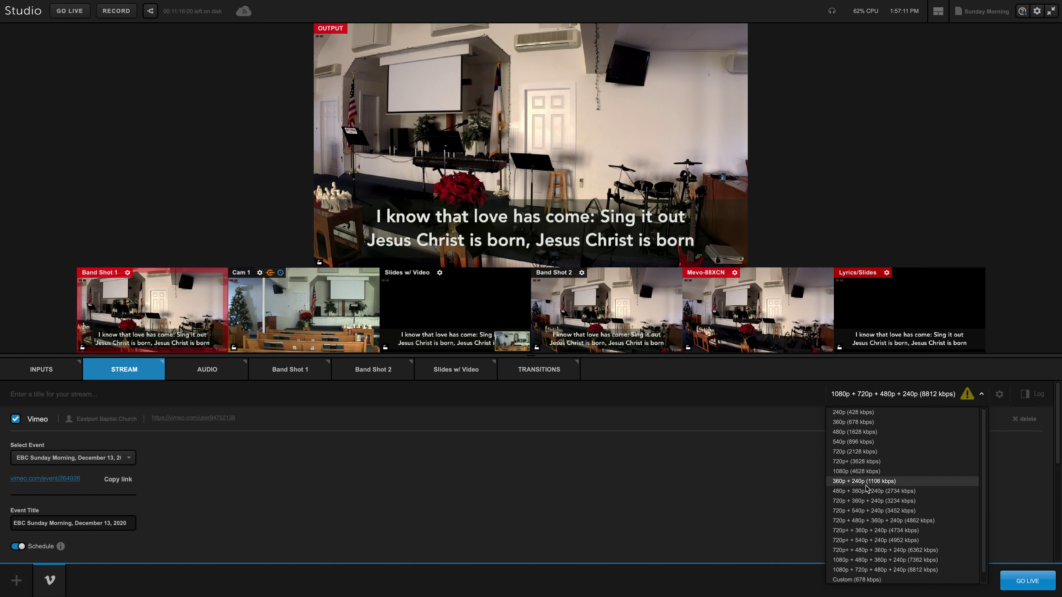
click(708, 512)
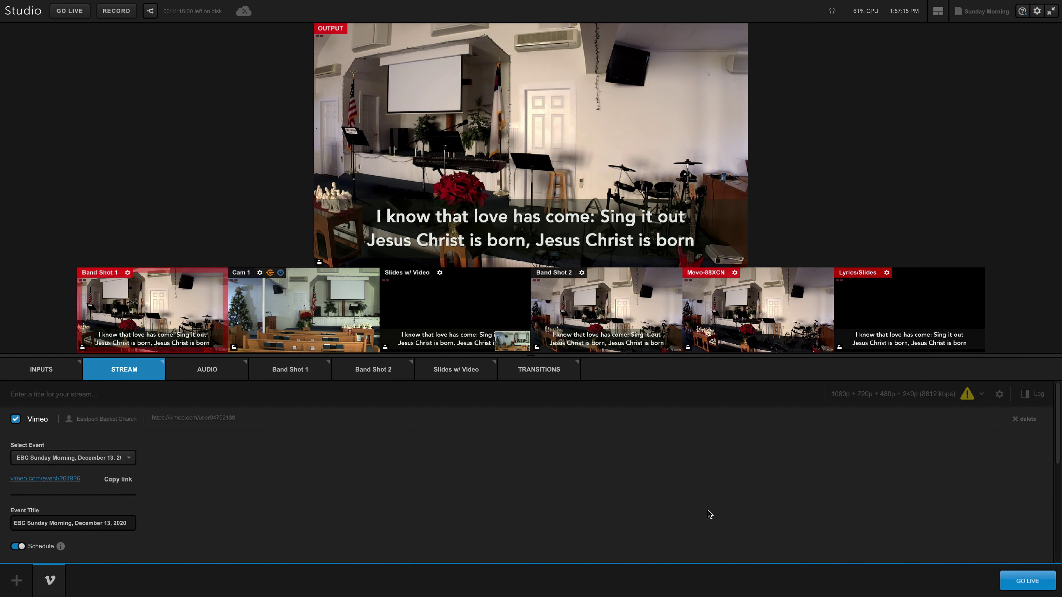
click(889, 398)
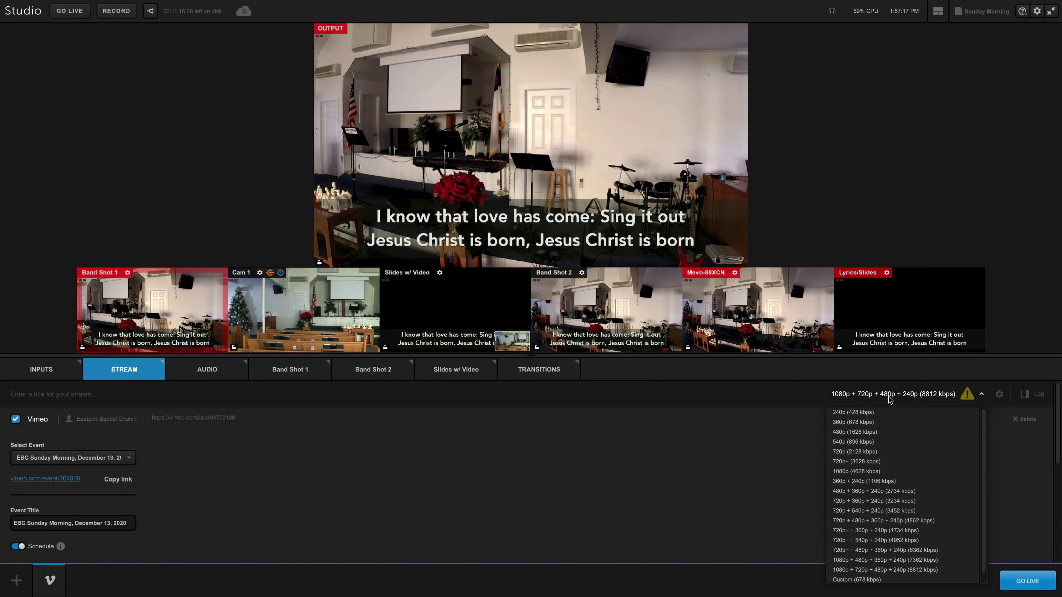
mouse_move(973, 397)
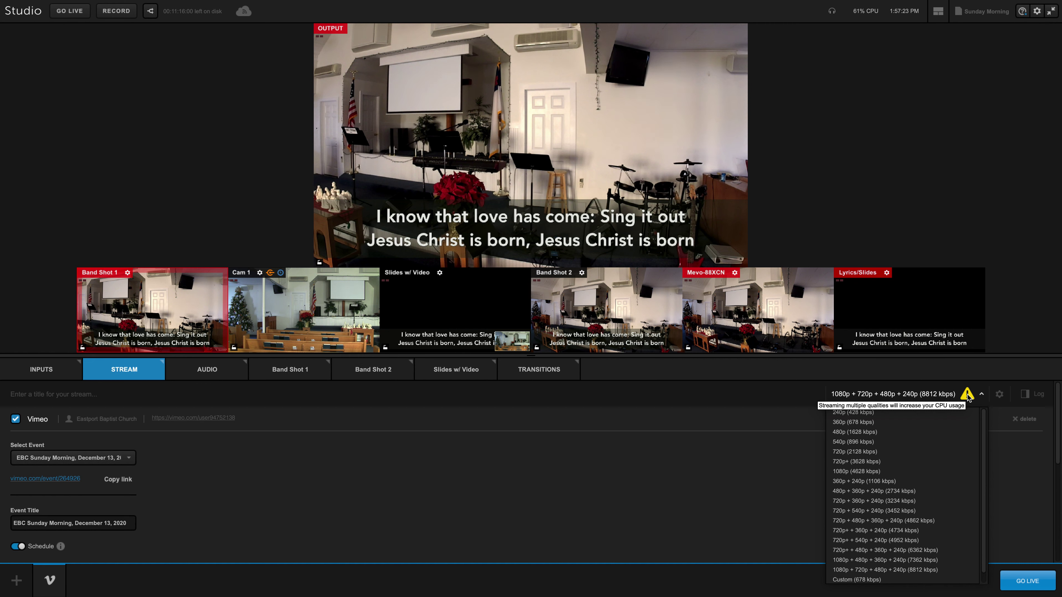
click(766, 394)
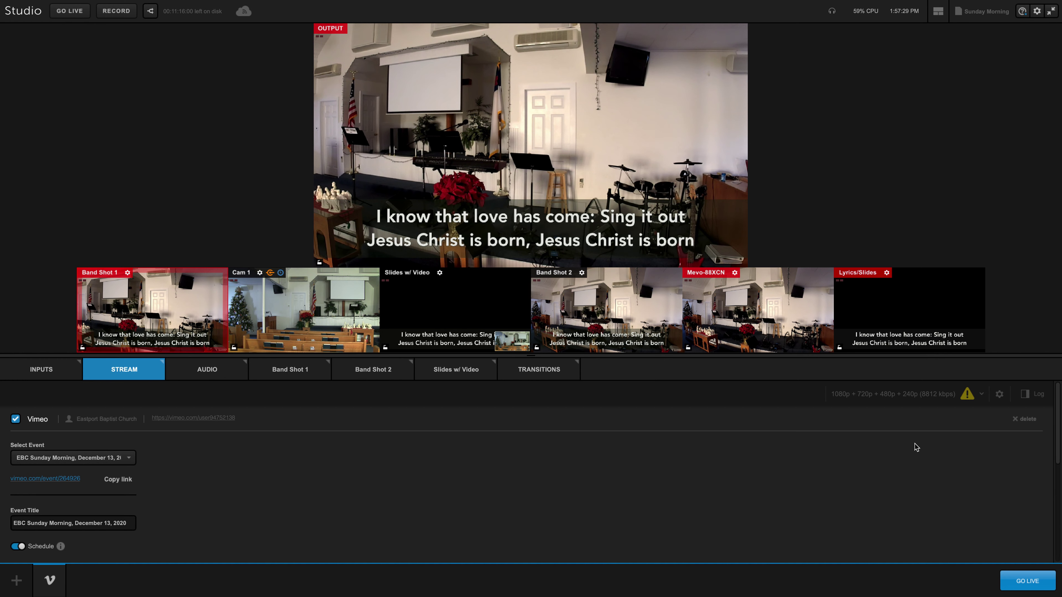
- Try the 720p (2128 kbps) stream quality, restoring 1080p + 720p + 480p + 240p (8812 kbps) at the end
click(918, 392)
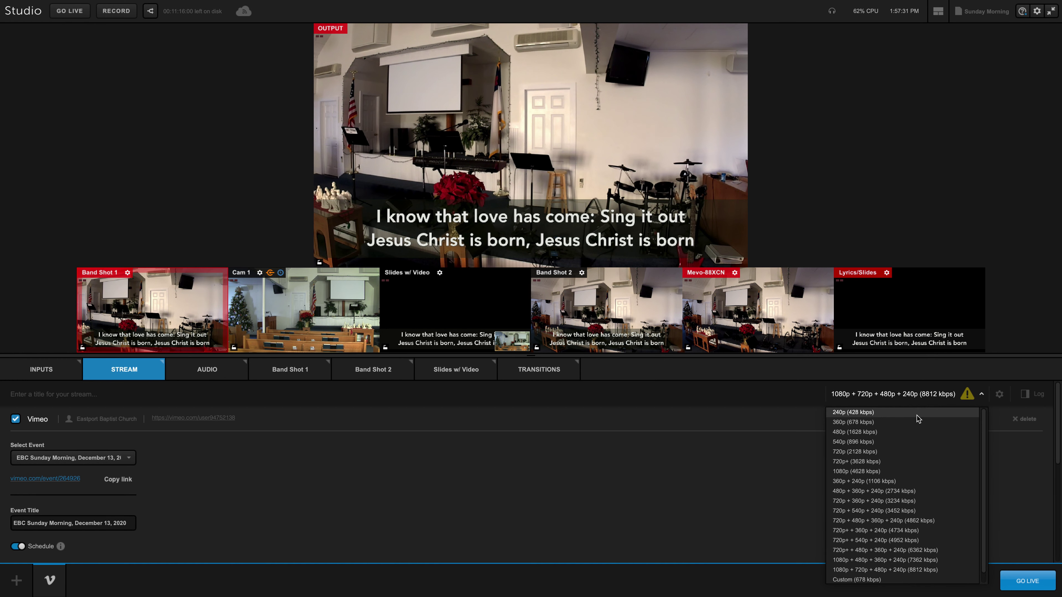
click(874, 451)
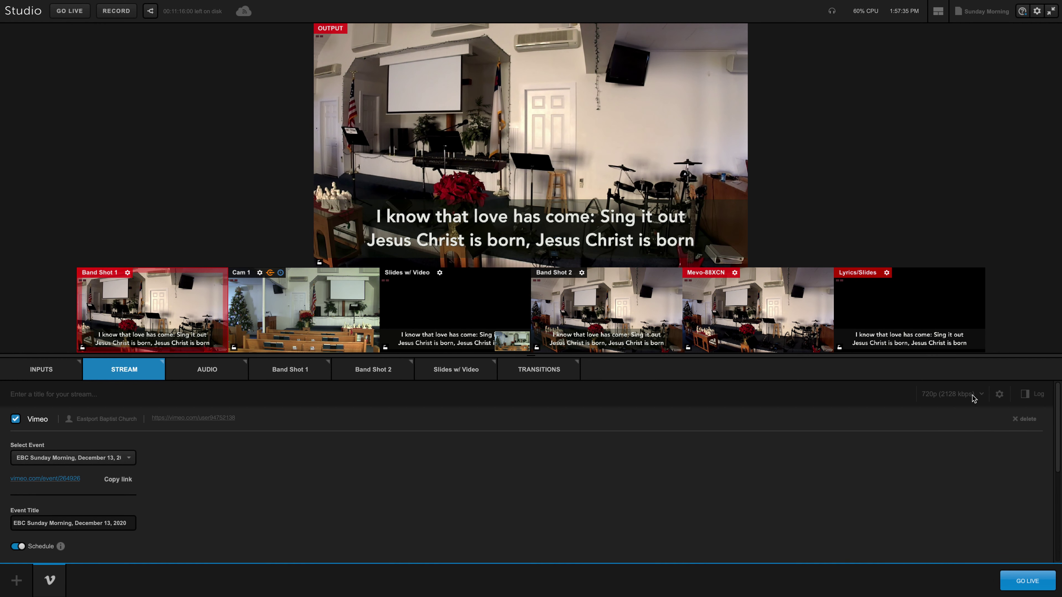
click(965, 398)
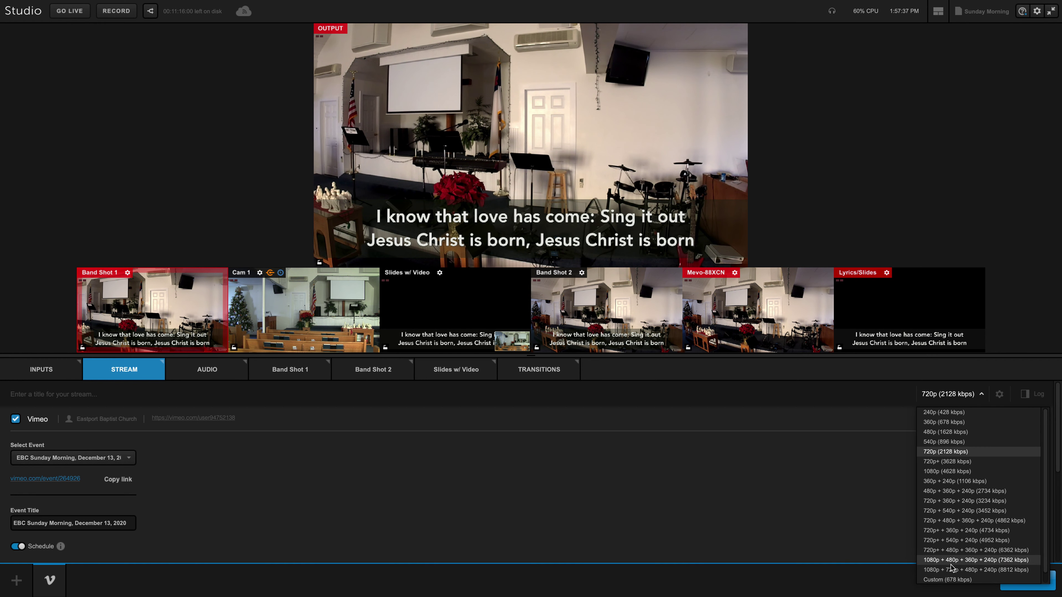
click(985, 569)
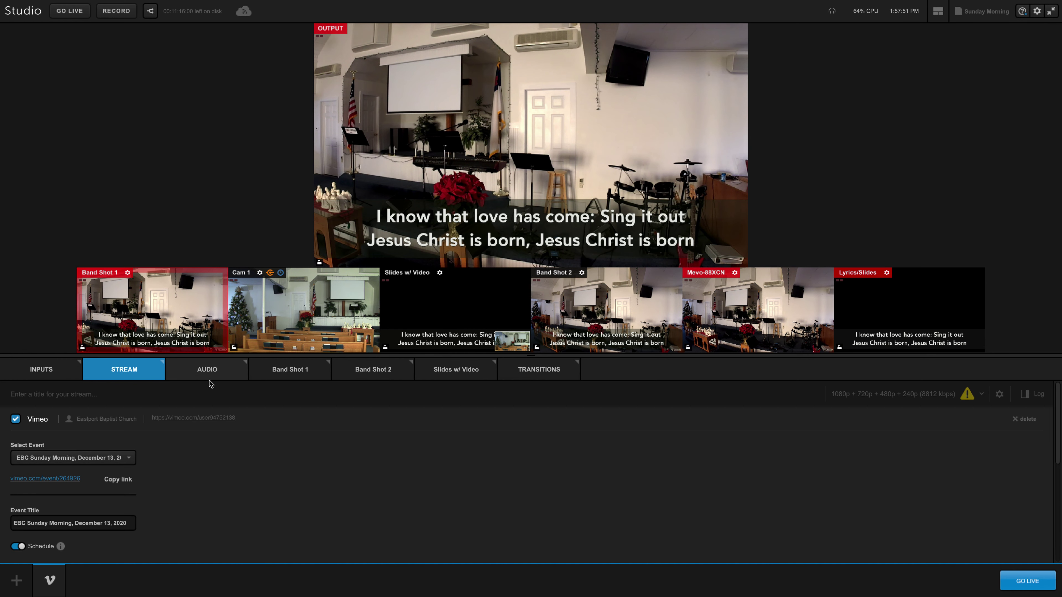
- In the audio mixer, nudge Audio 1's level fader and mute and unmute the Stream Out channel
click(207, 373)
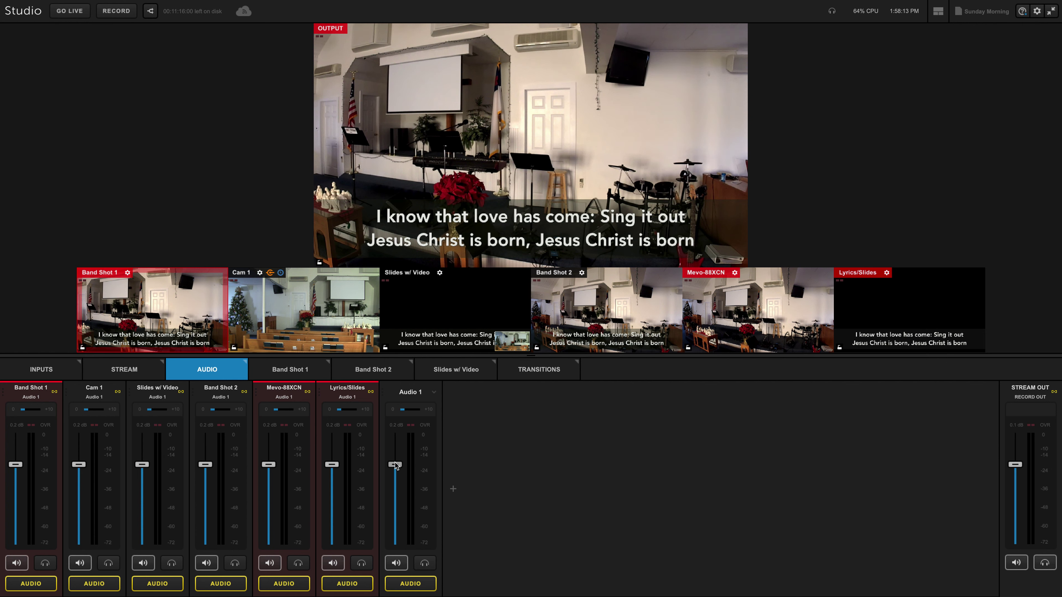
mouse_move(395, 464)
mouse_down()
mouse_move(393, 477)
mouse_move(393, 447)
mouse_move(395, 465)
mouse_up()
click(1016, 566)
click(1015, 567)
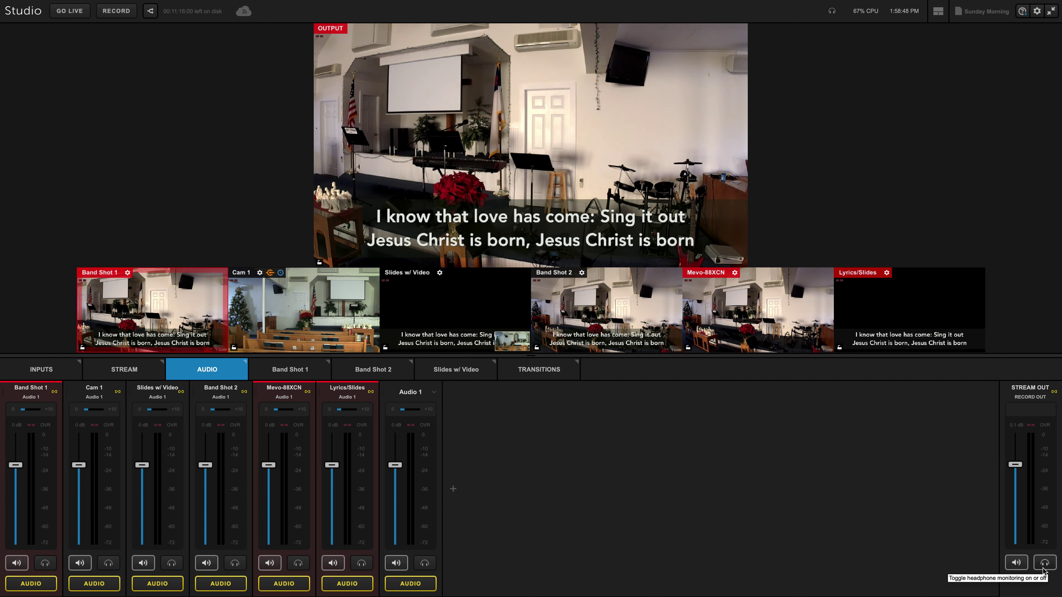
- Lower the Stream Out fader and raise it again to slightly above its original level
click(1019, 505)
drag(1019, 505, 1017, 466)
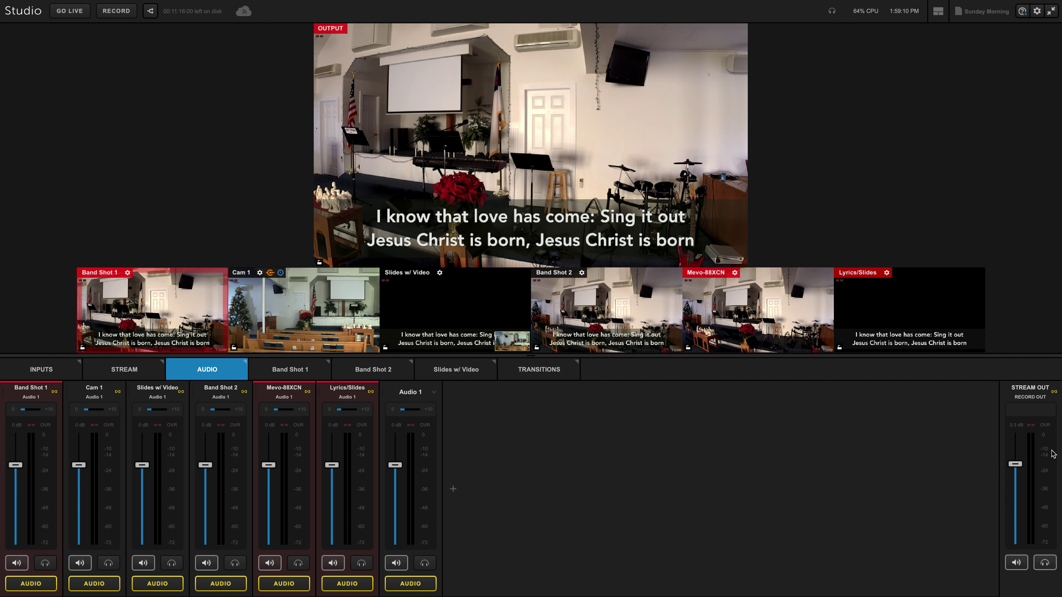
drag(1017, 467, 1018, 459)
- Adjust the headphone monitoring volume, toggle the monitoring, and lower the Stream Out fader slightly
mouse_move(826, 3)
mouse_move(832, 48)
click(833, 48)
drag(834, 49, 834, 46)
click(832, 10)
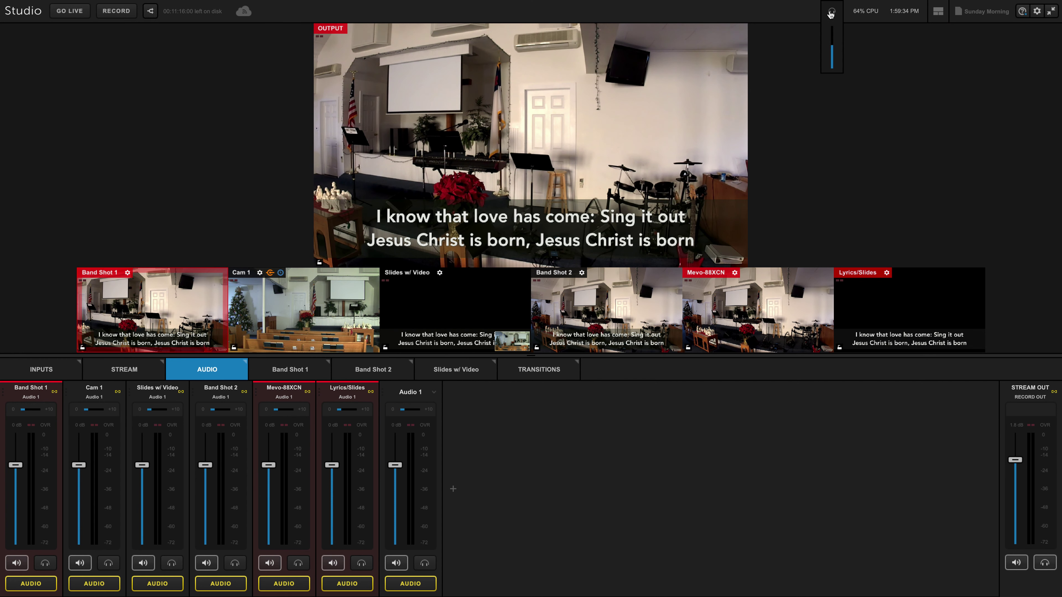
mouse_move(833, 49)
drag(832, 50, 833, 49)
drag(1015, 460, 1015, 462)
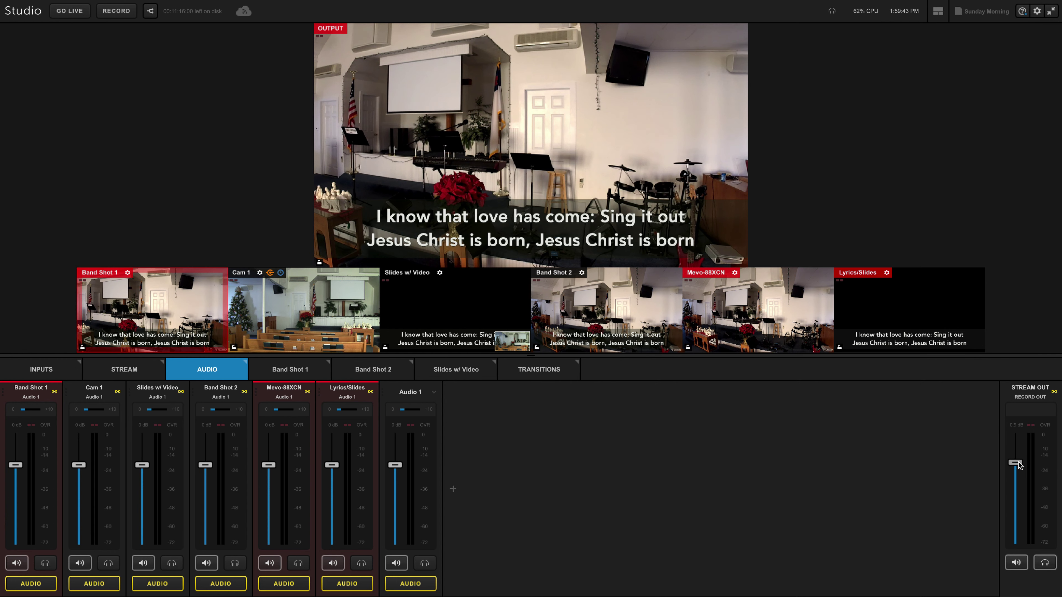
- Look through the layer data and auto-loop settings of Band Shot 1, Band Shot 2 and Slides w/ Video
click(285, 372)
click(363, 371)
click(446, 374)
click(358, 373)
click(281, 375)
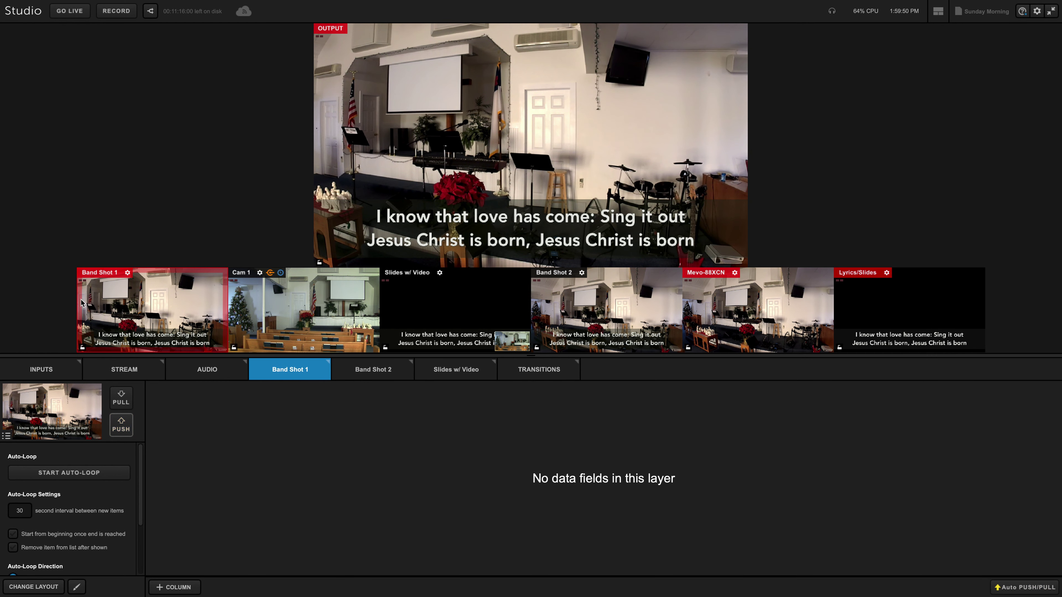
- Open Band Shot 2's layer data and try Band Shot 2 on the output, returning the output to Band Shot 1
click(377, 377)
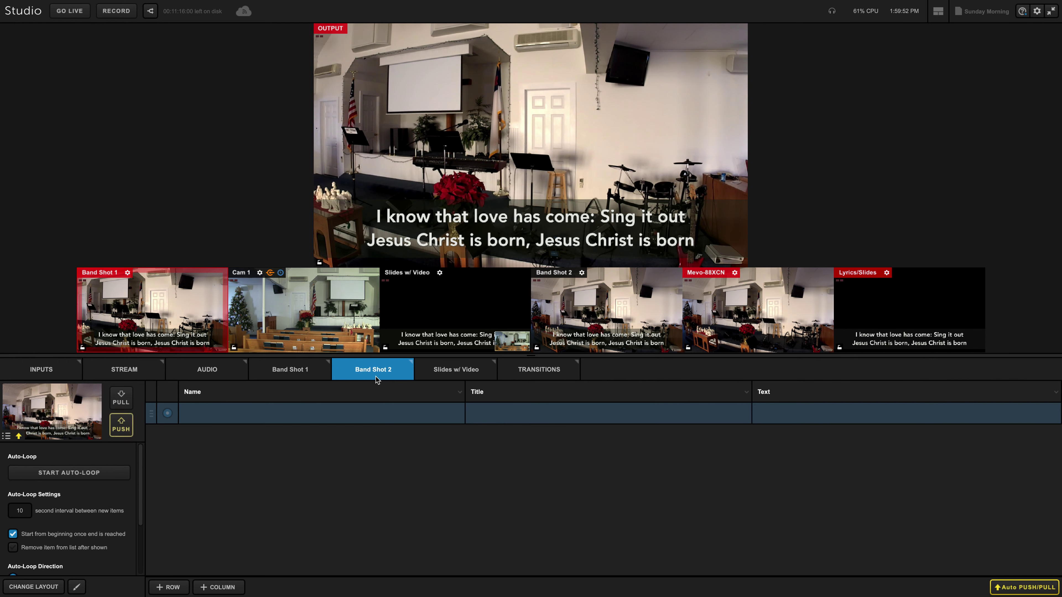
click(586, 302)
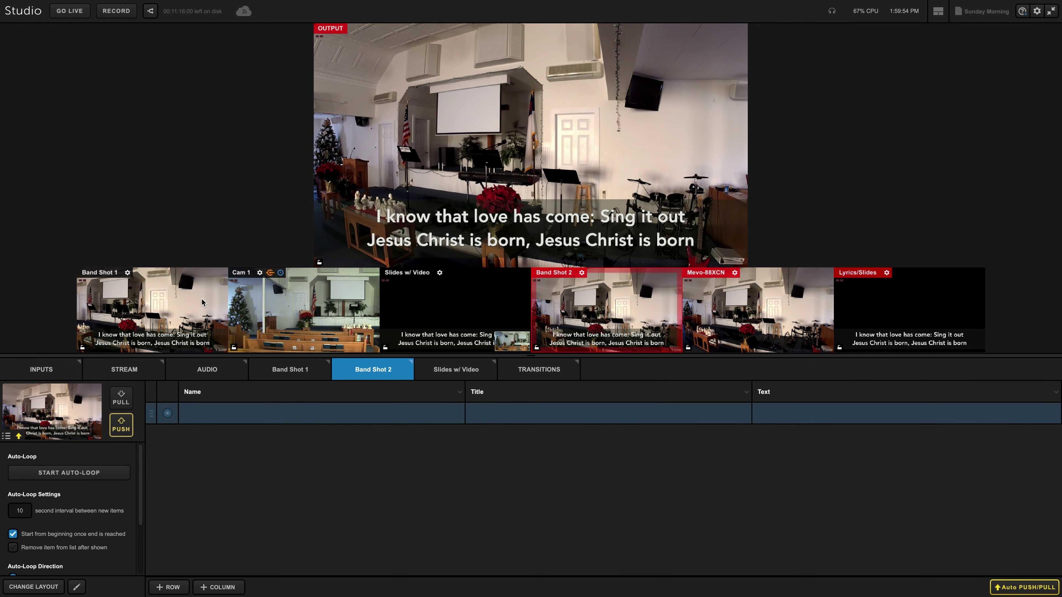
click(187, 297)
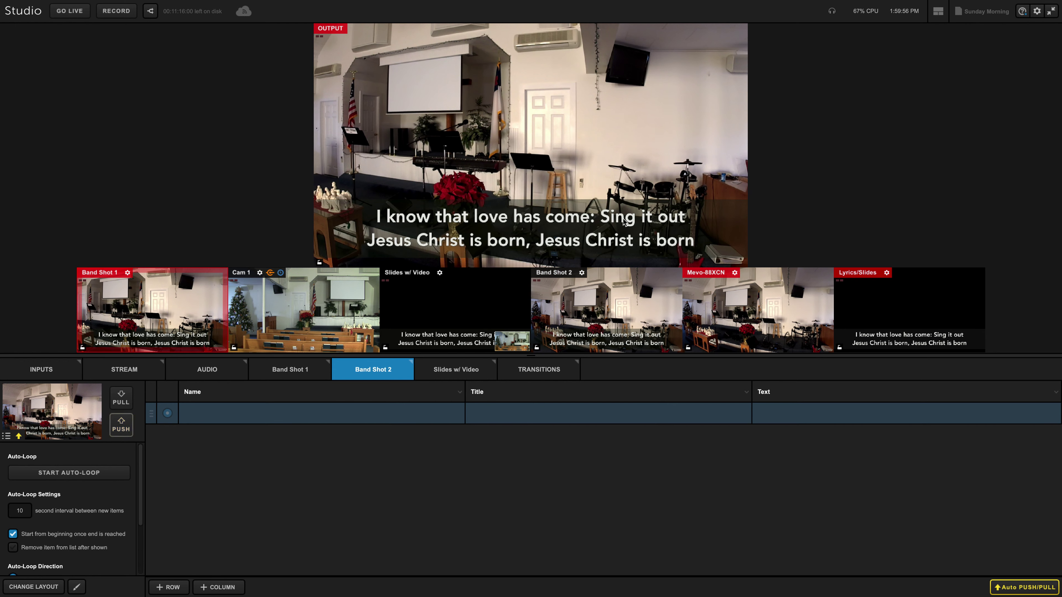
- Switch the output to Mevo-88XCN and on to Slides w/ Video, and look through Band Shot 1's auto-loop settings
click(748, 318)
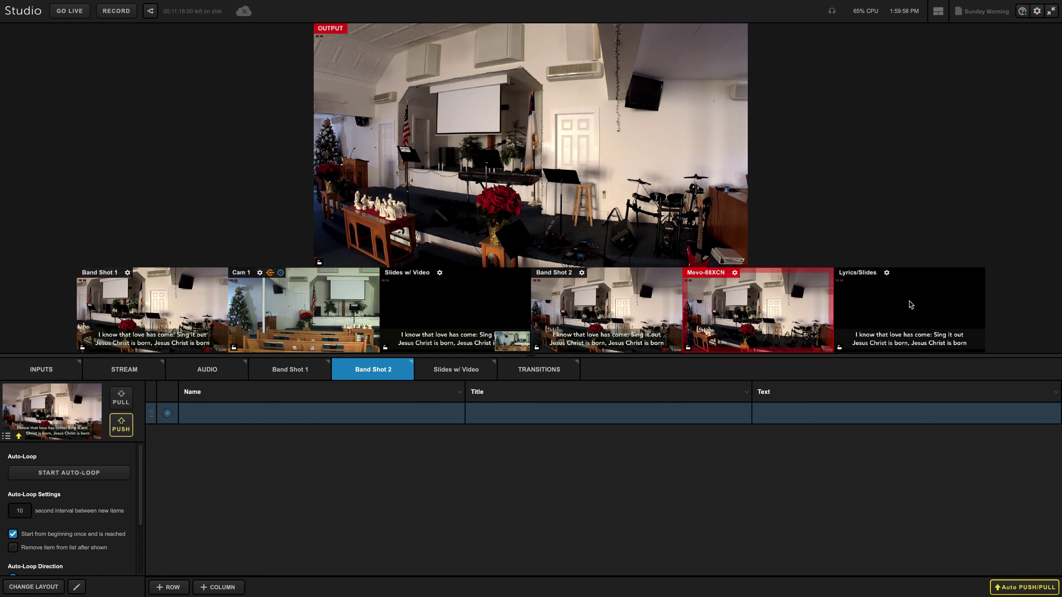
click(452, 301)
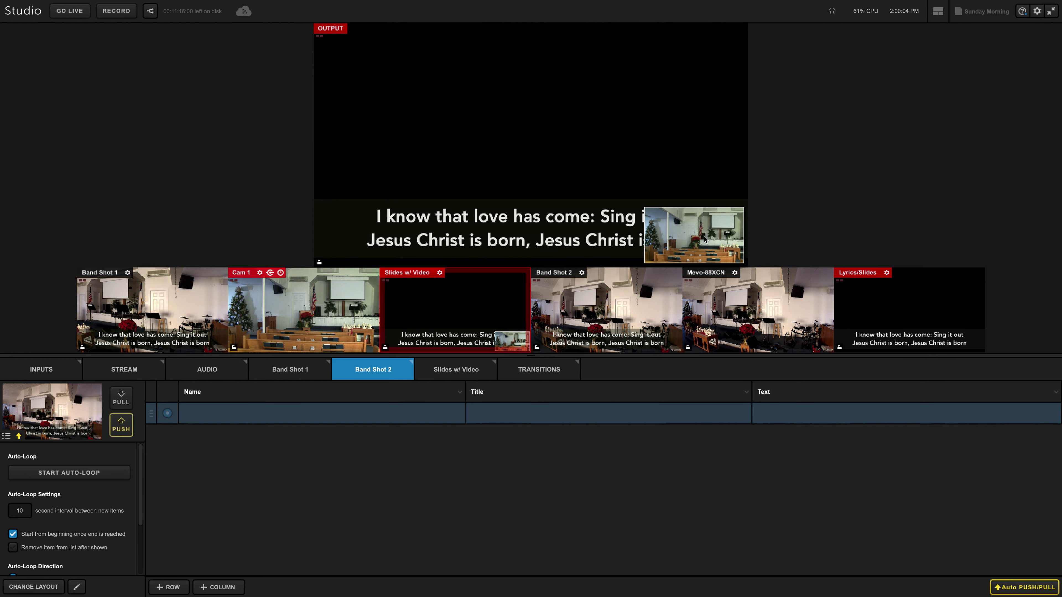
click(290, 376)
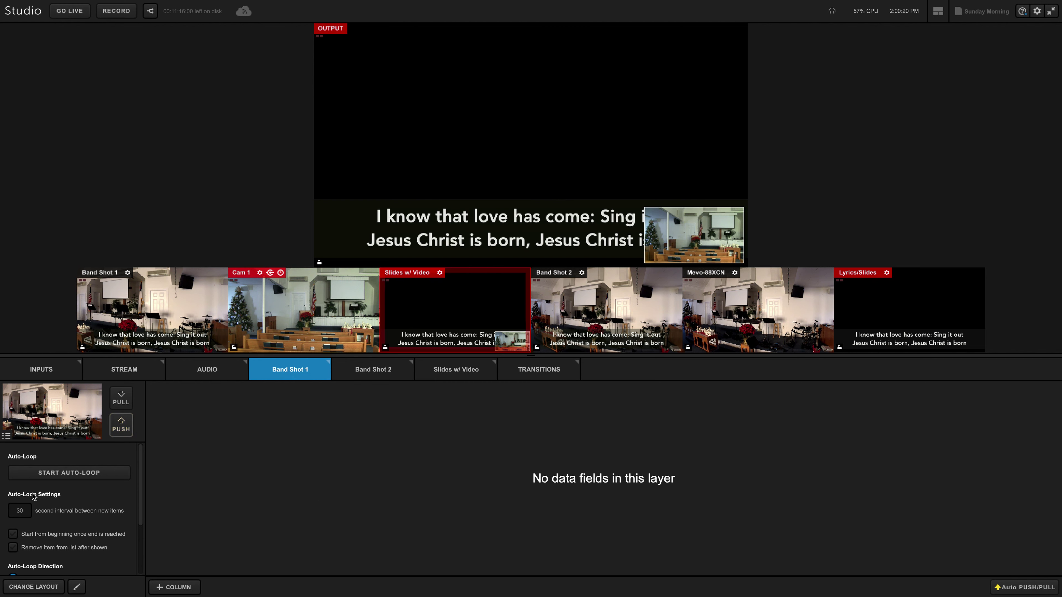
scroll(64, 499, down, 2)
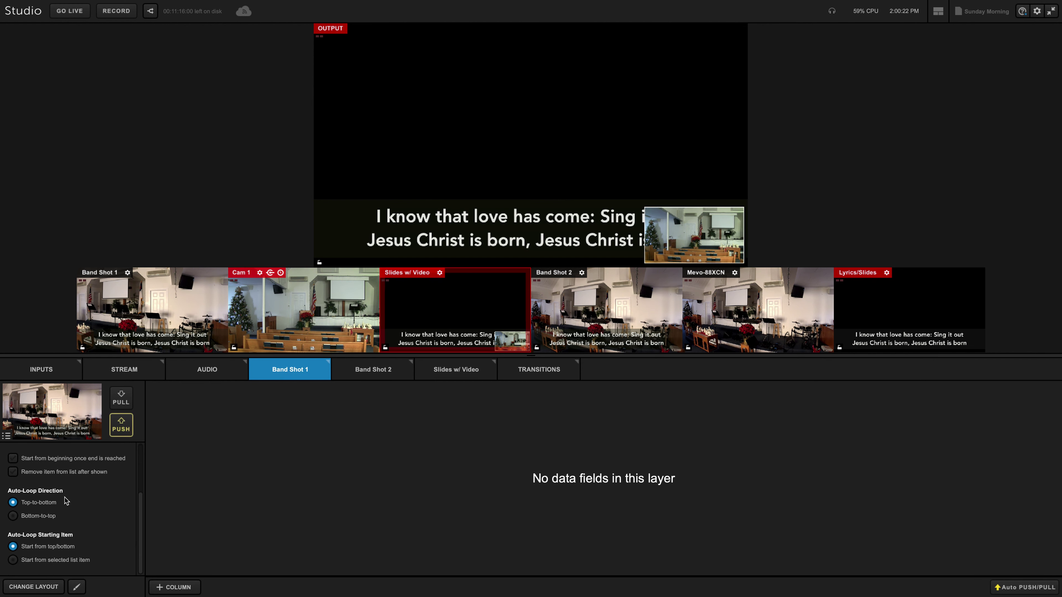
scroll(113, 493, up, 2)
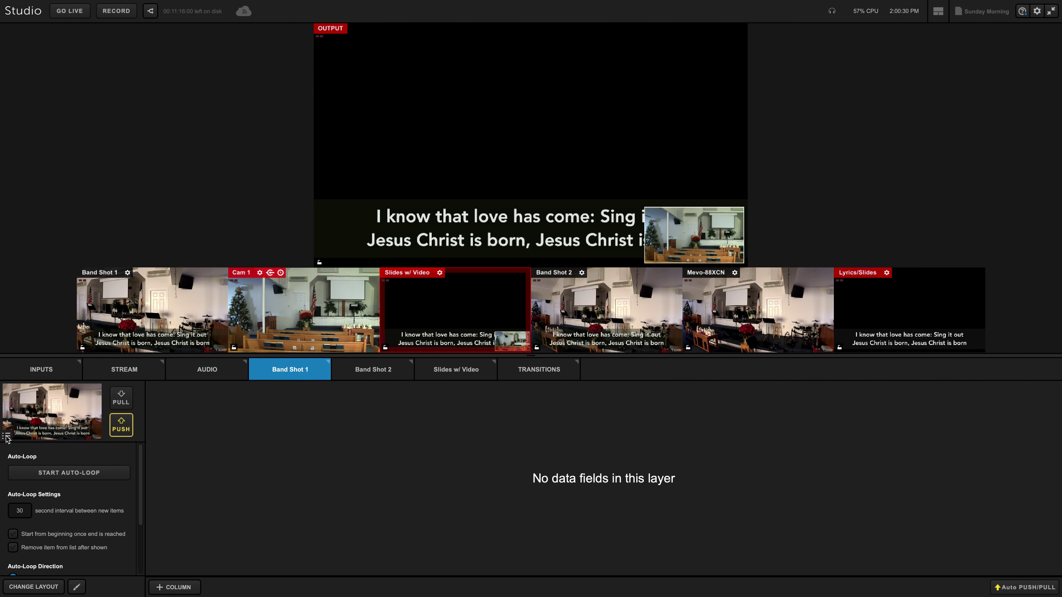
- Open Band Shot 1 in the layer editor, and try adding a text item before deleting it
click(77, 587)
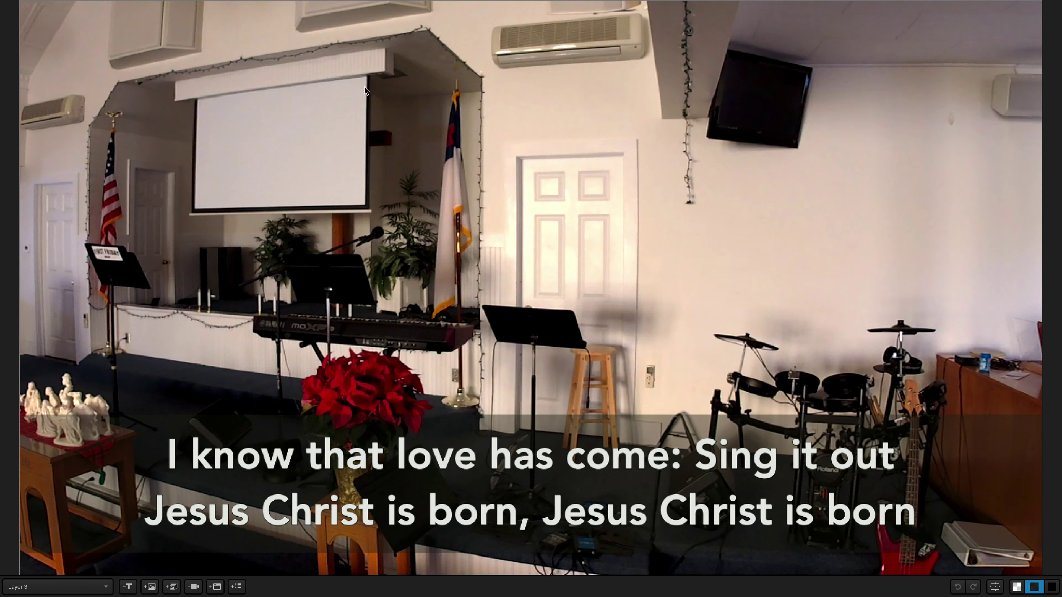
click(127, 588)
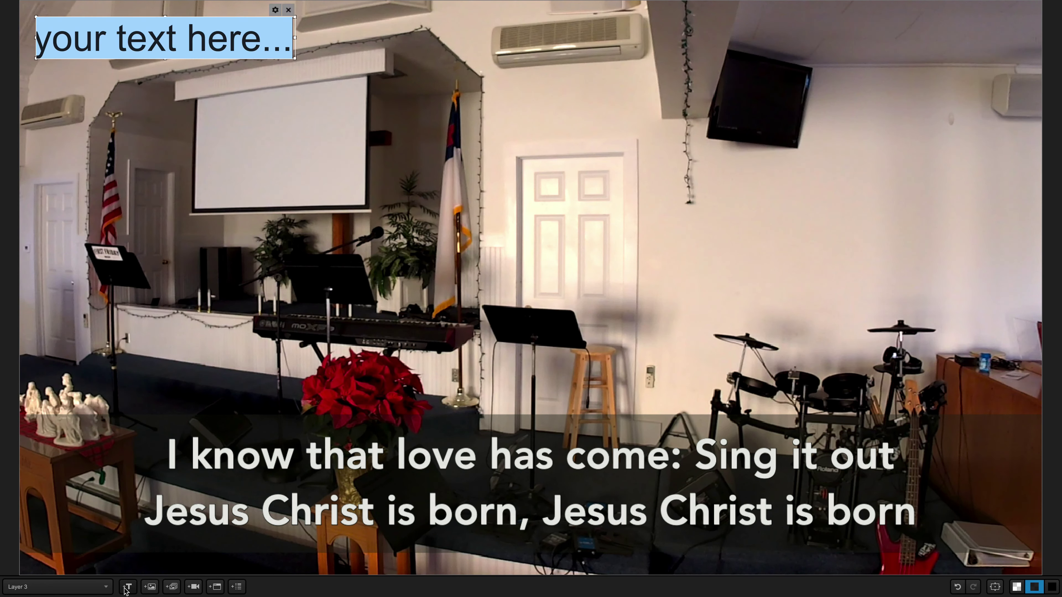
click(288, 10)
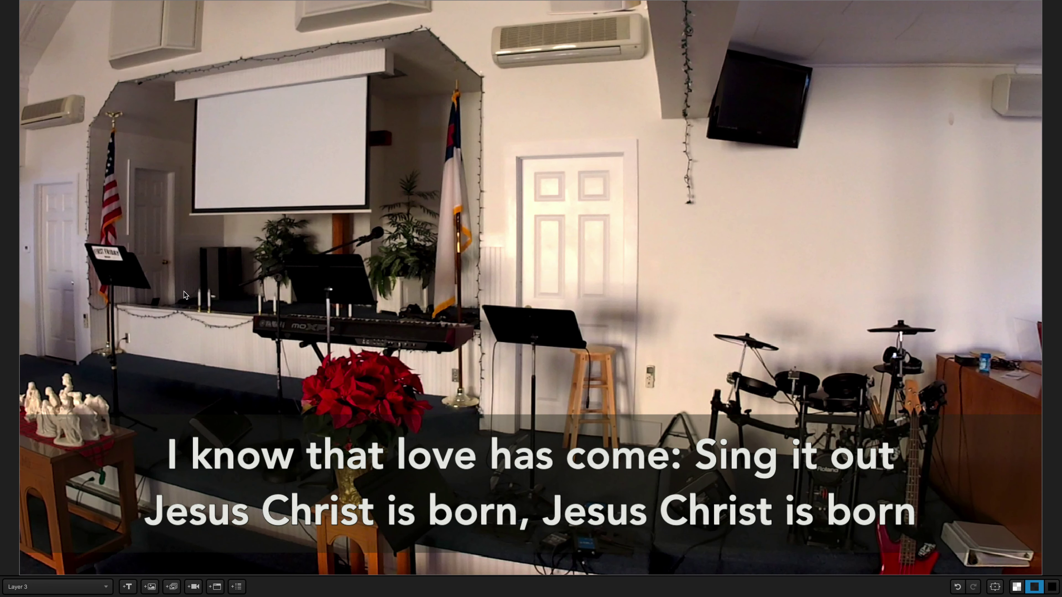
- Add a video item showing Input 2 (Cam 1) to the layer, check its available sources and turn off its shadow
click(194, 587)
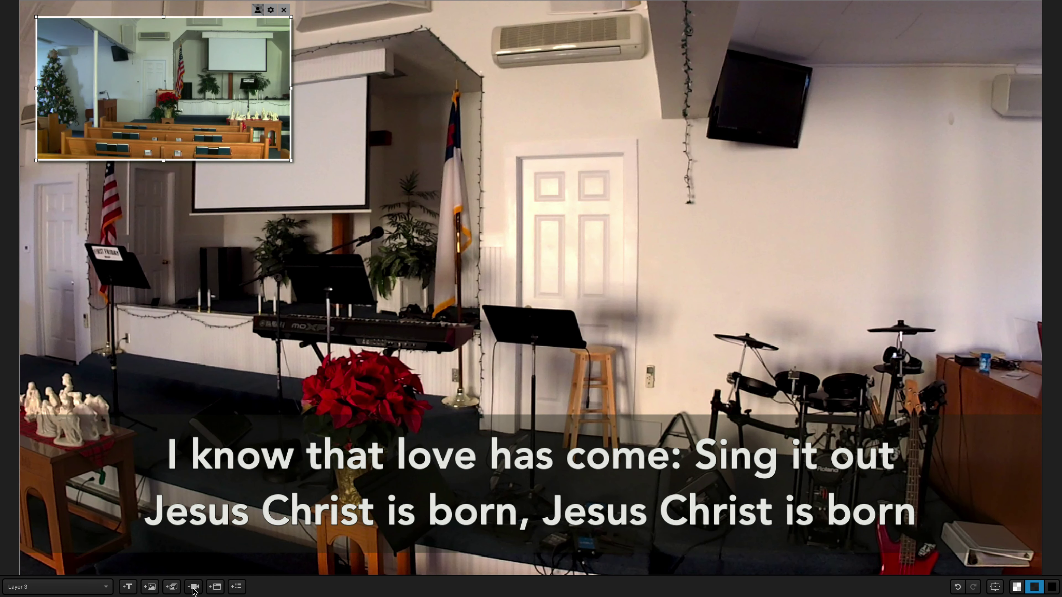
click(271, 10)
click(309, 41)
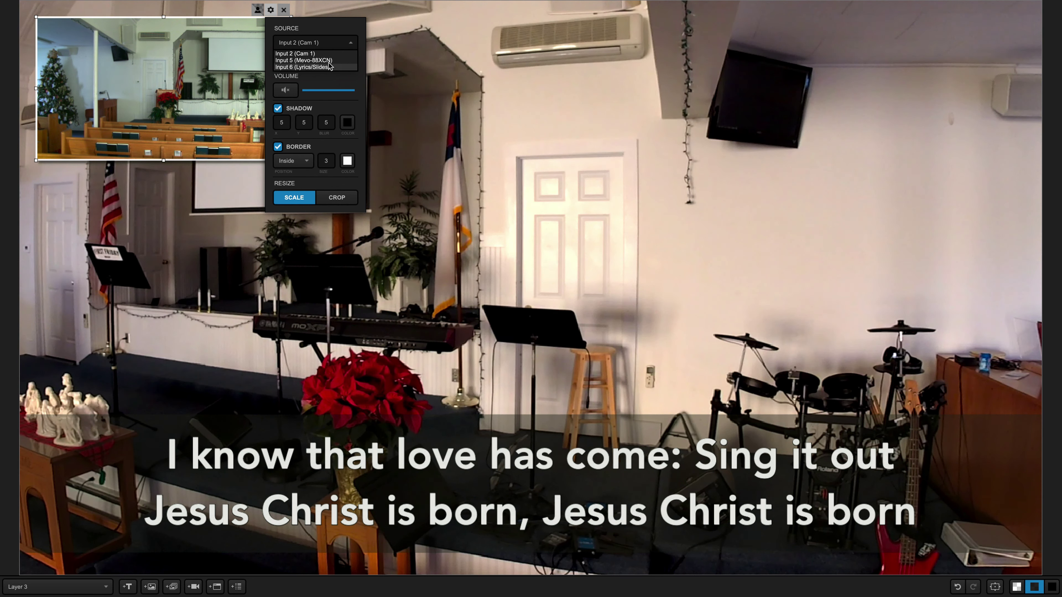
click(334, 86)
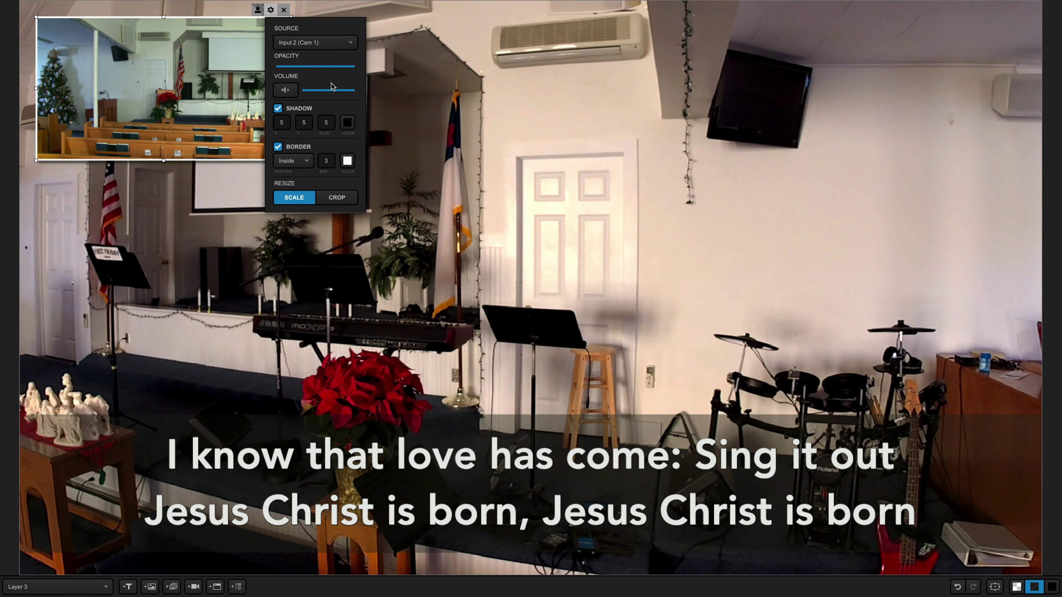
drag(354, 67, 391, 68)
click(278, 110)
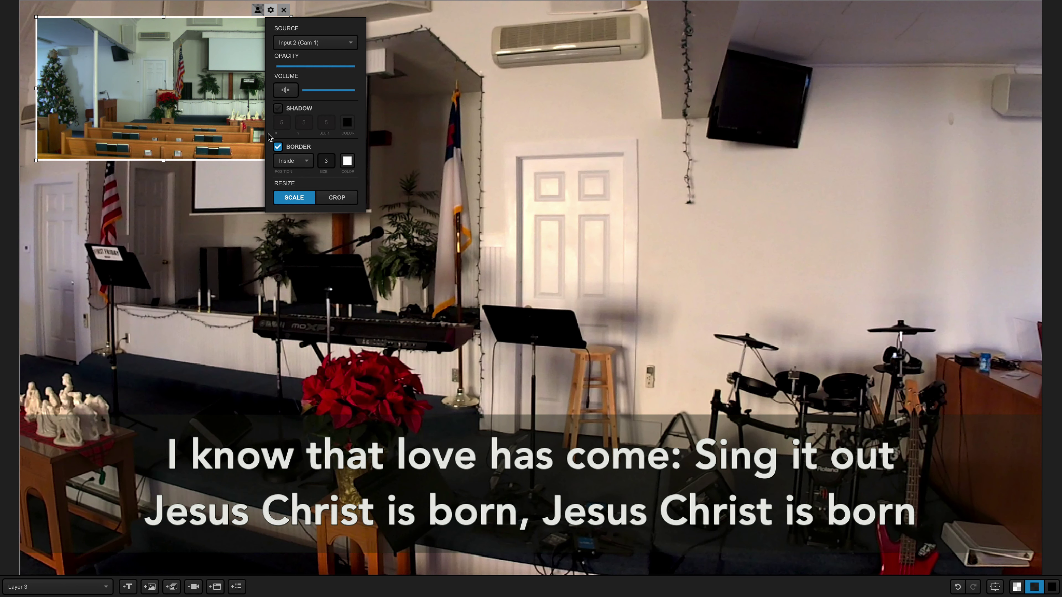
- Give the Cam 1 video item a purple border (ff5e30eb) with a size of 10
click(345, 162)
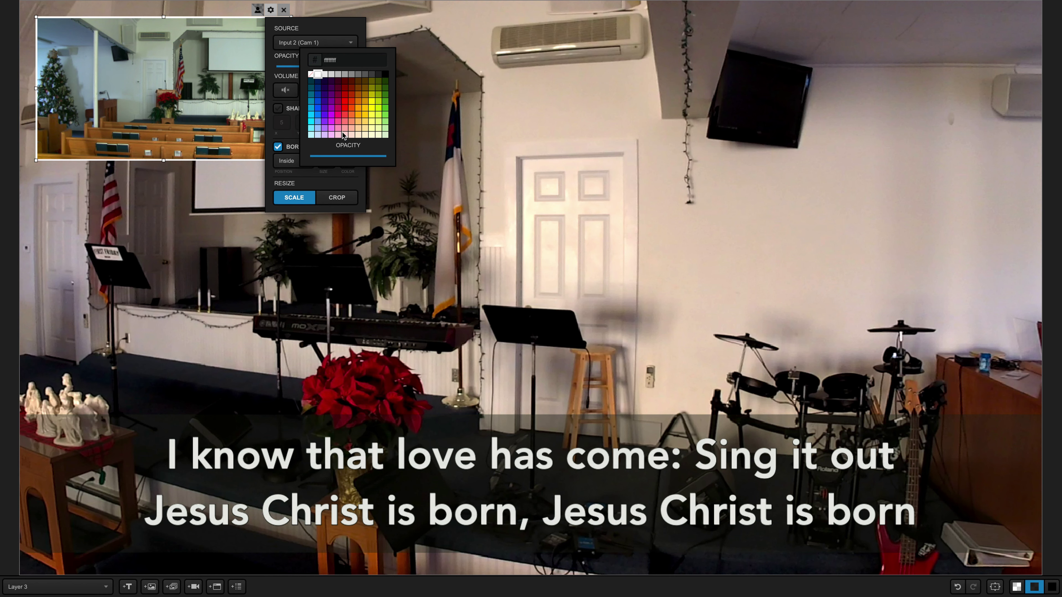
click(324, 115)
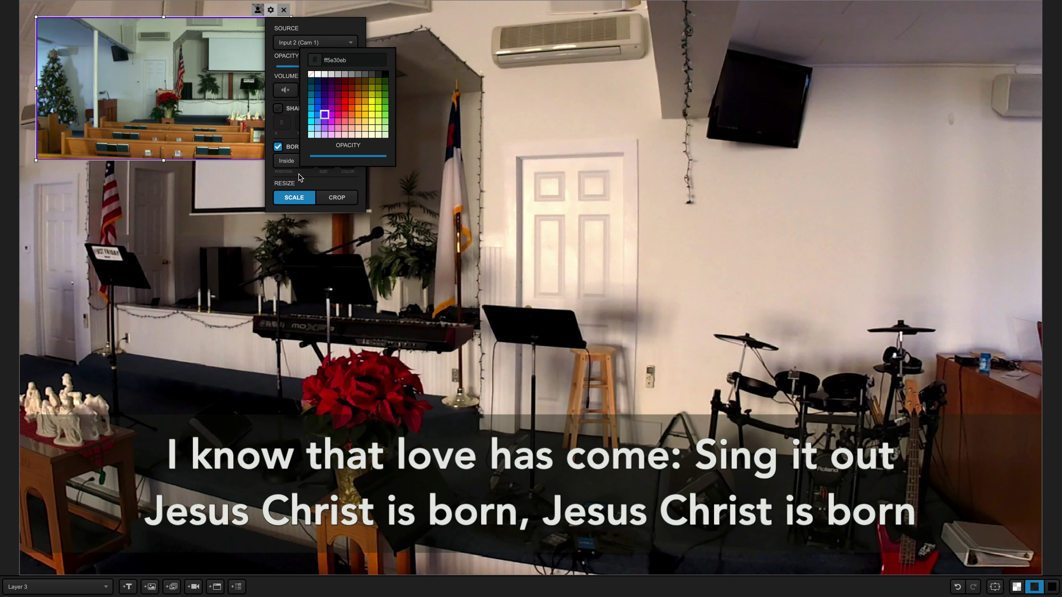
click(293, 146)
click(277, 148)
double_click(331, 161)
text(10)
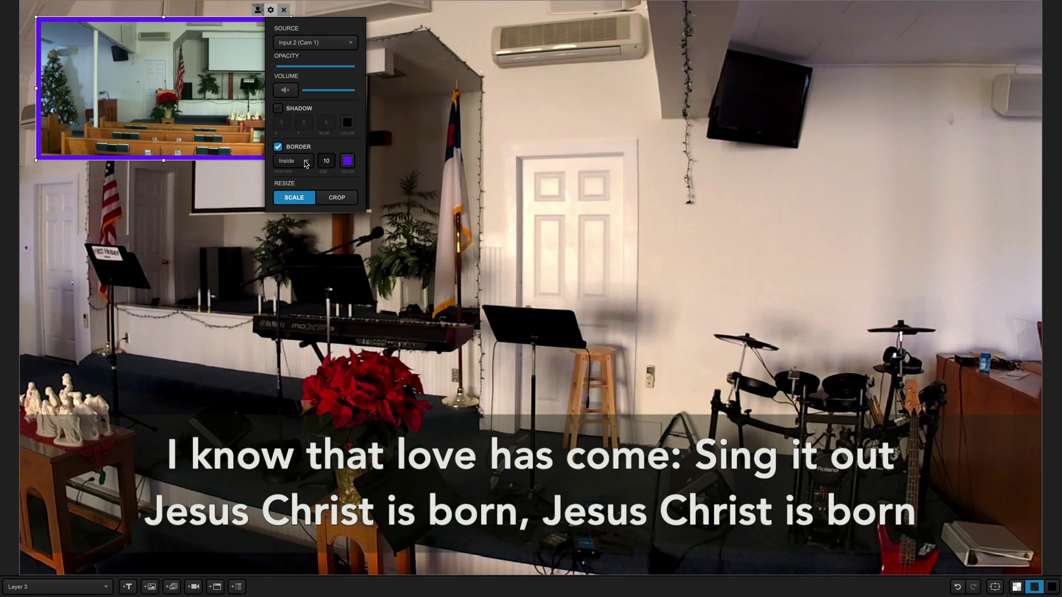
- Move the Cam 1 video item over the projection screen and crop it down around the stage area
drag(114, 63, 242, 126)
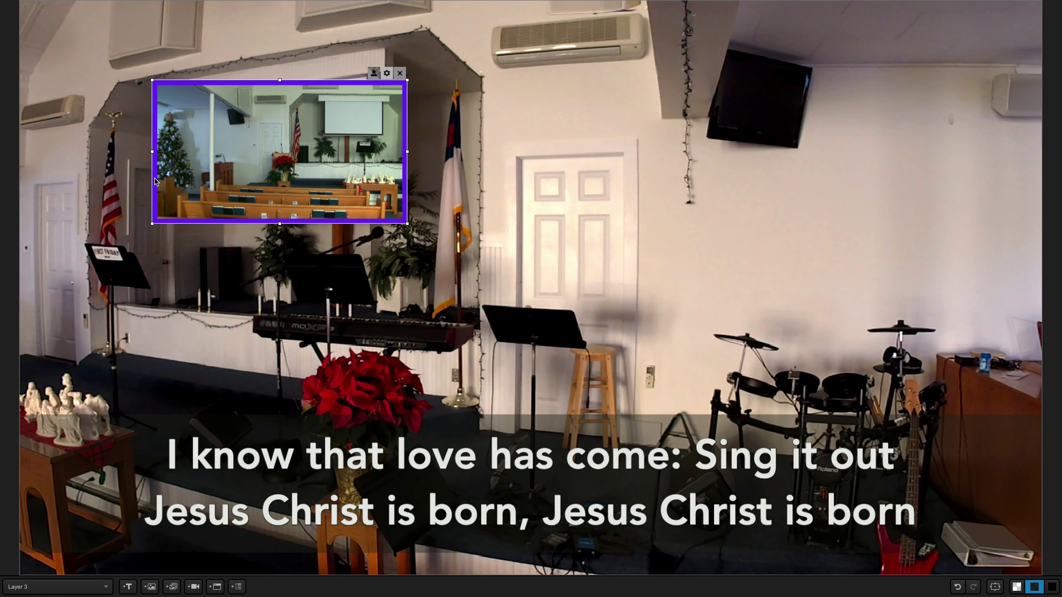
click(388, 74)
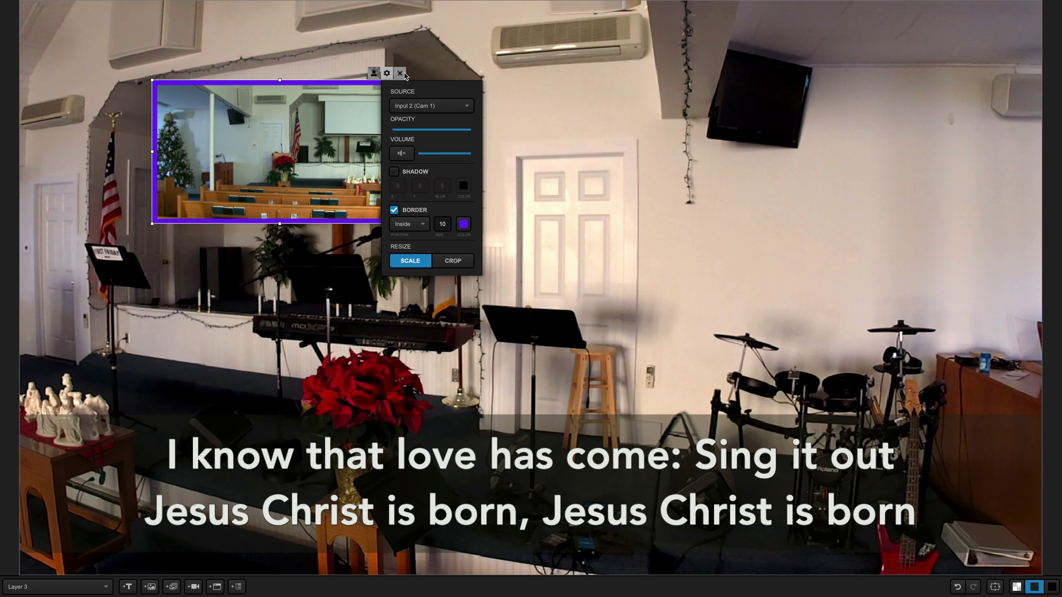
click(464, 263)
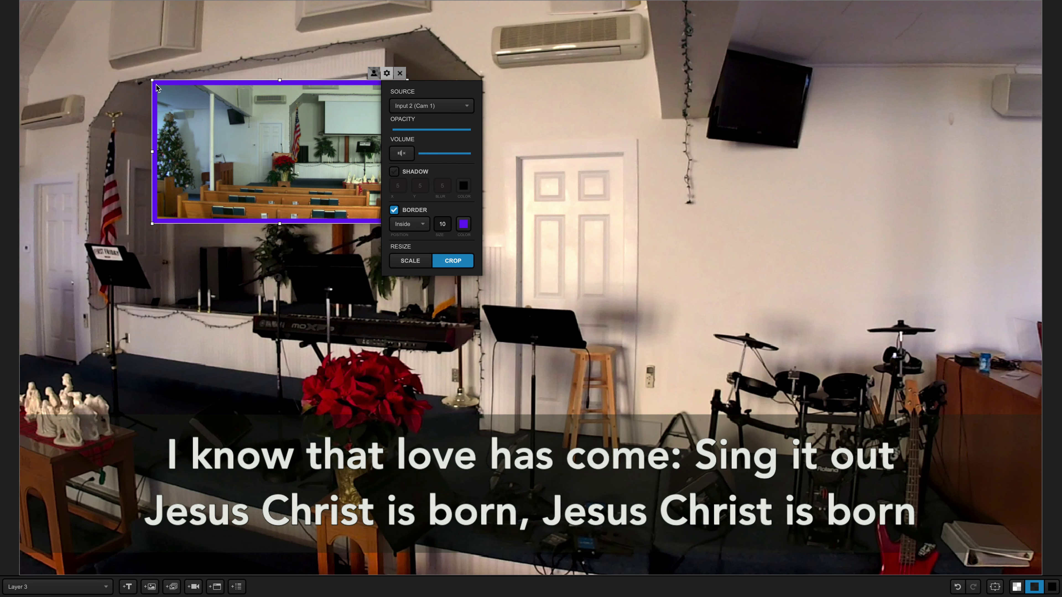
drag(152, 82, 226, 144)
drag(315, 180, 285, 144)
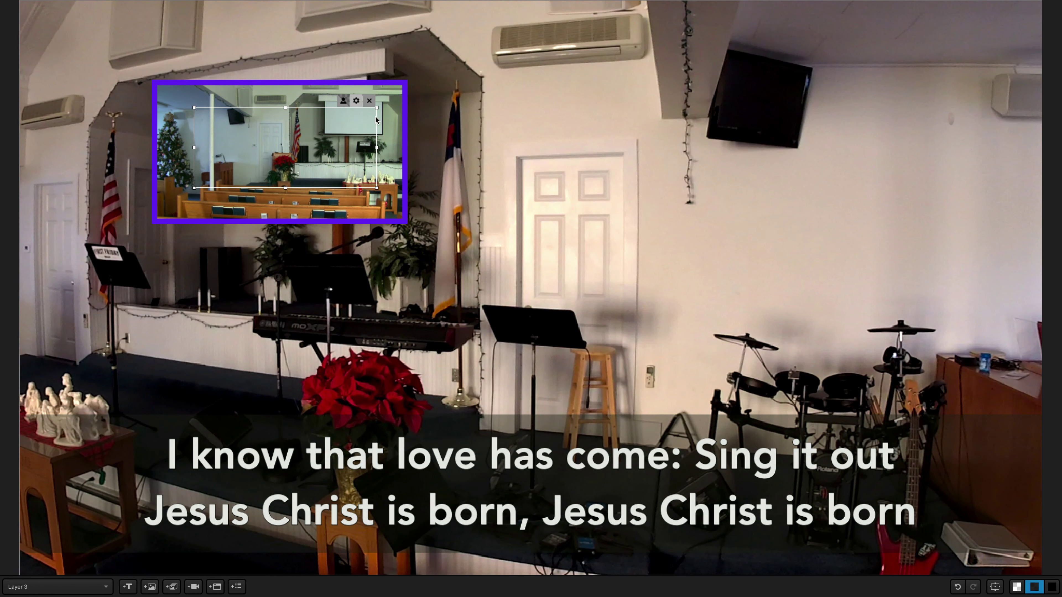
click(354, 101)
click(396, 292)
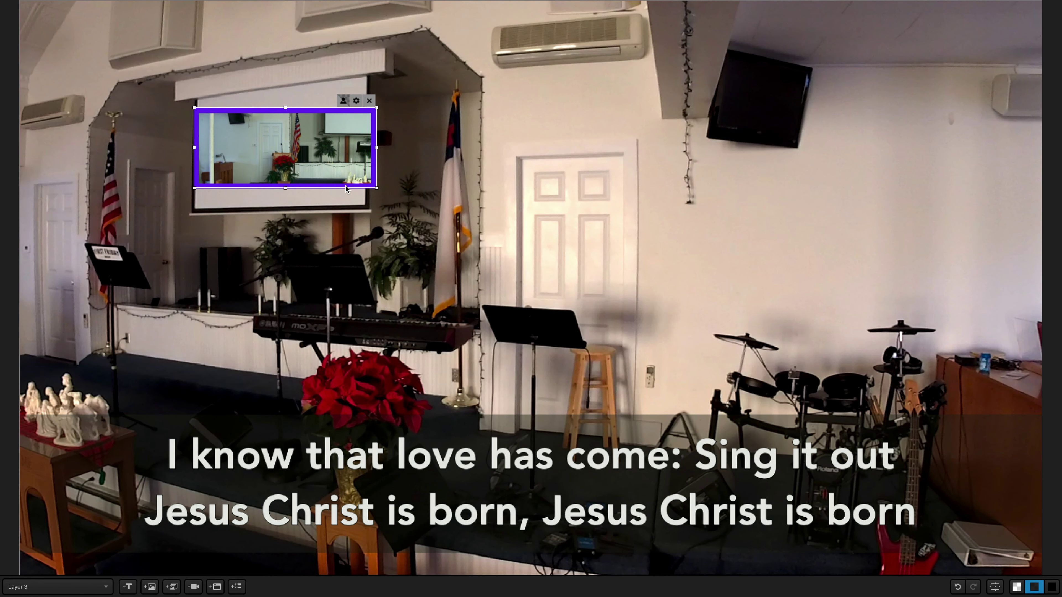
- Enlarge and reposition the cropped Cam 1 video item, and delete it from the layer
drag(376, 188, 391, 246)
drag(320, 154, 272, 155)
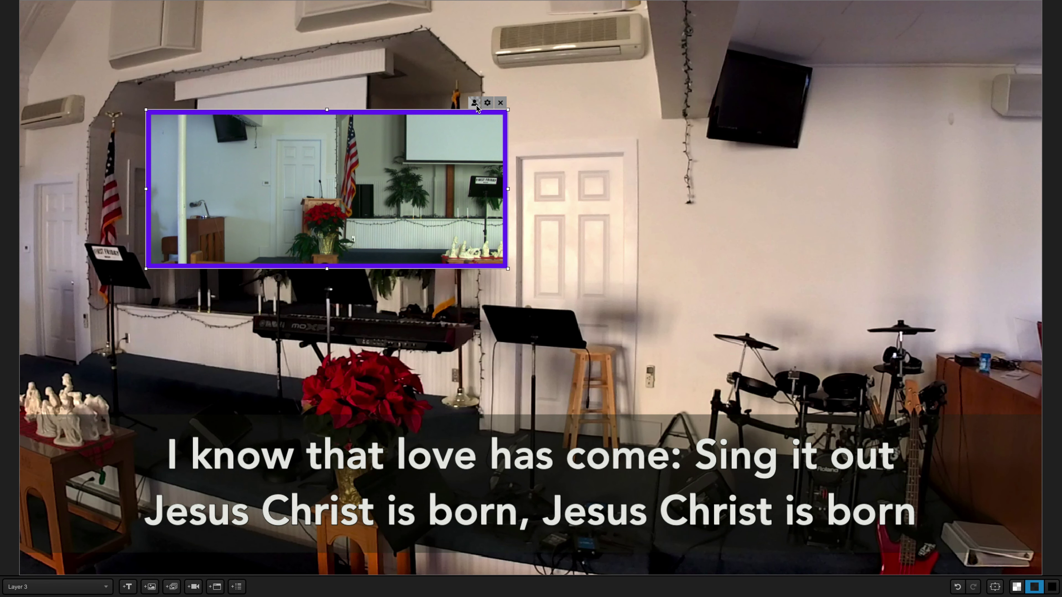
click(502, 103)
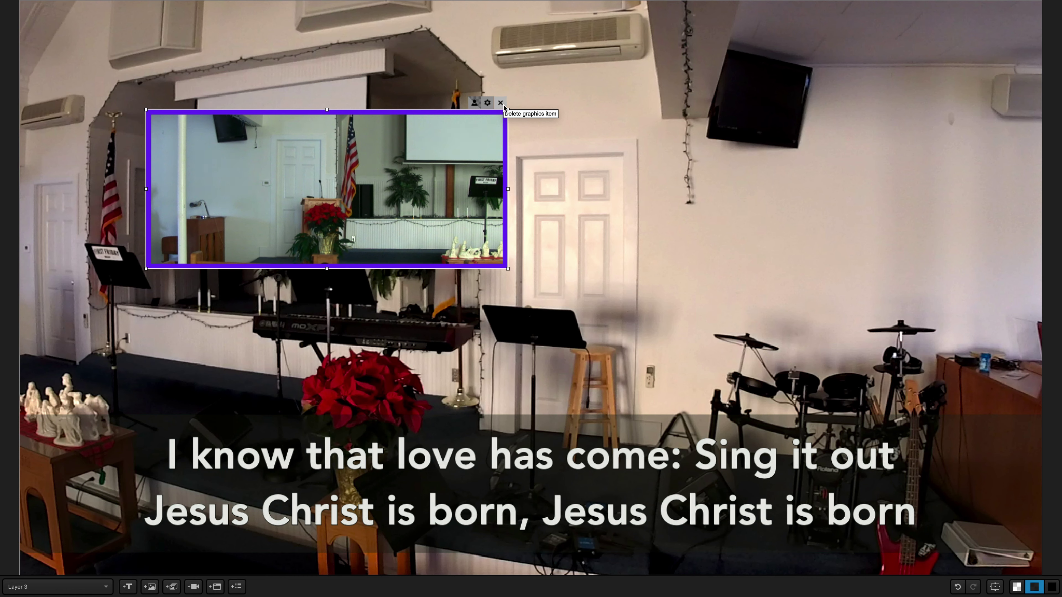
- Select the full-frame background video and review its source, opacity, volume, shadow, border and resize settings
click(689, 124)
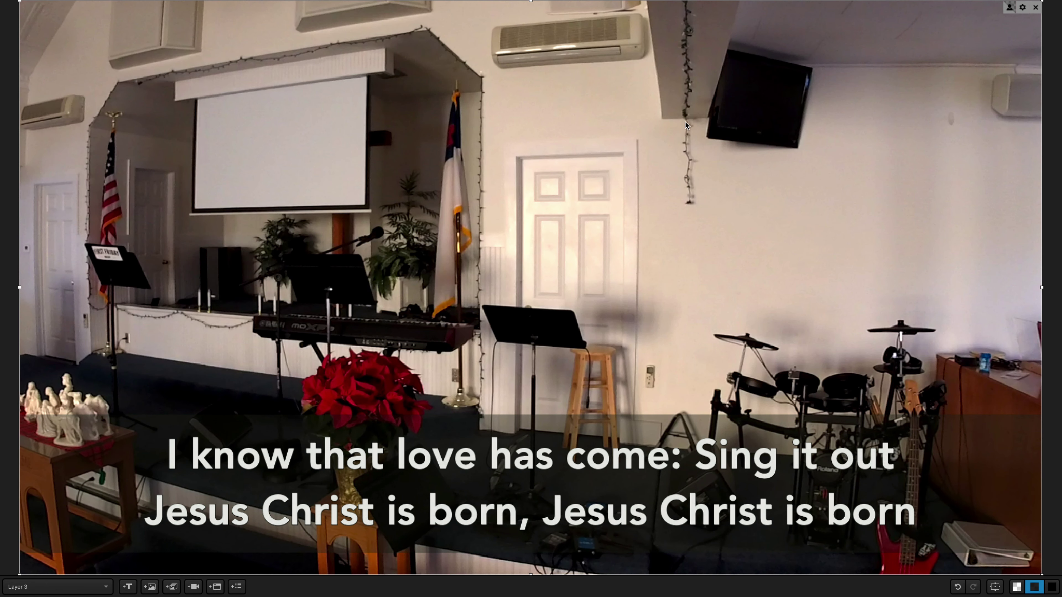
click(1019, 9)
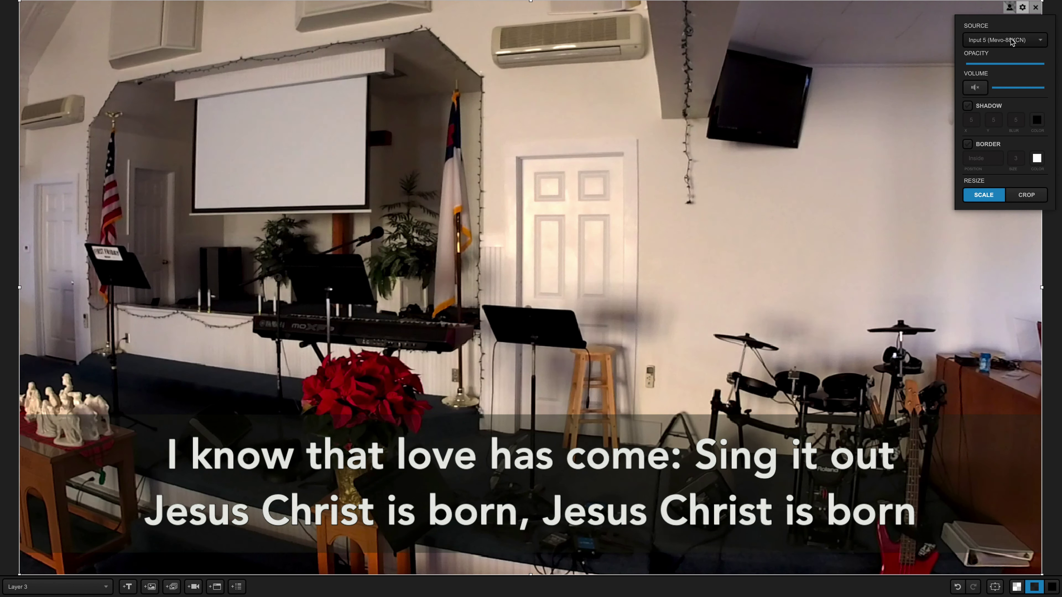
mouse_move(157, 5)
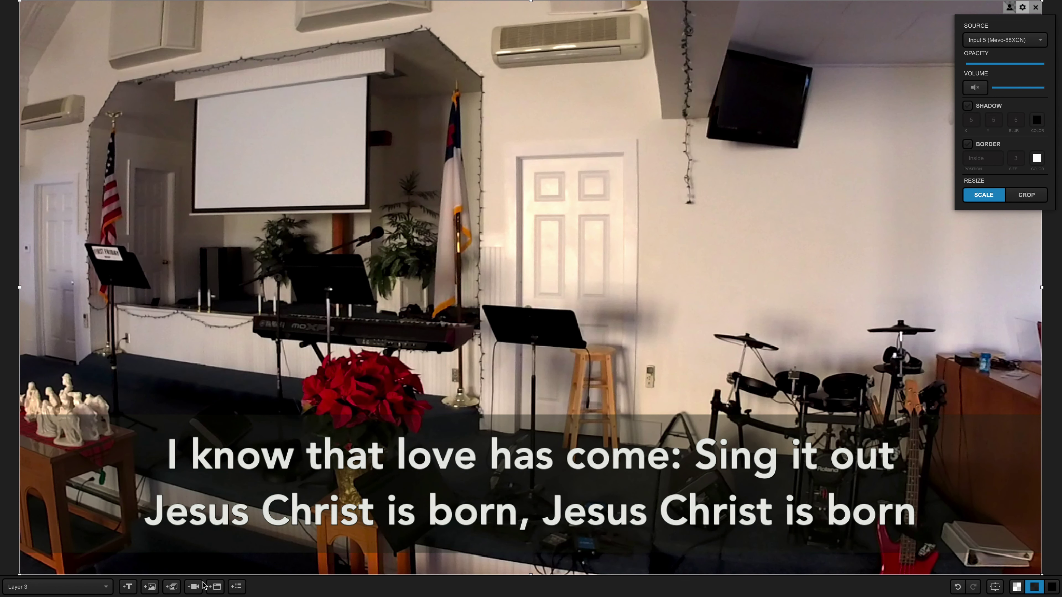
- Add a second video item to the layer and set its source to Input 5 (Mevo-88XCN)
click(194, 586)
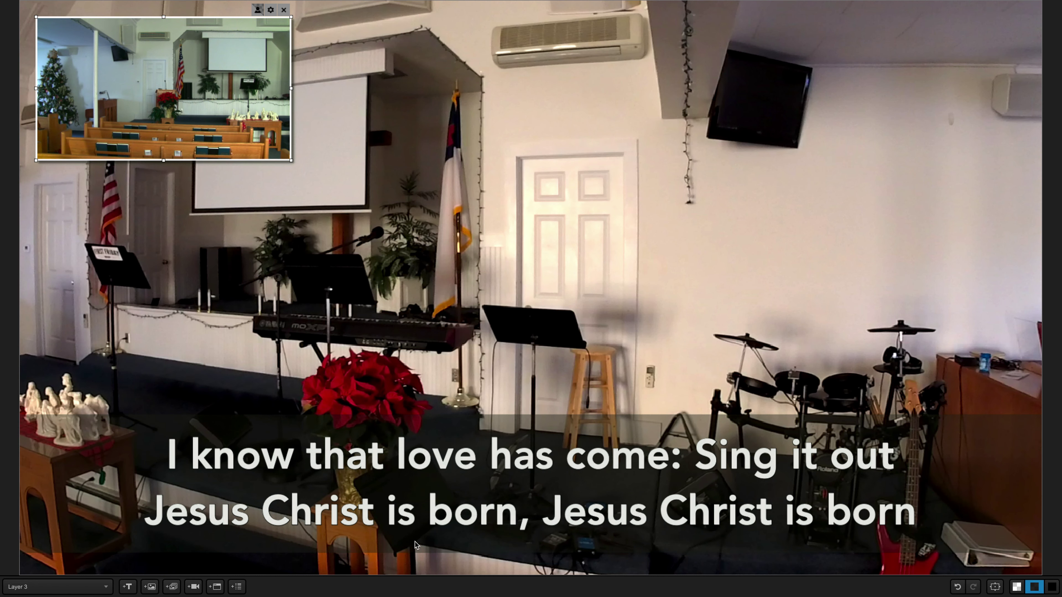
click(272, 9)
click(315, 42)
click(319, 63)
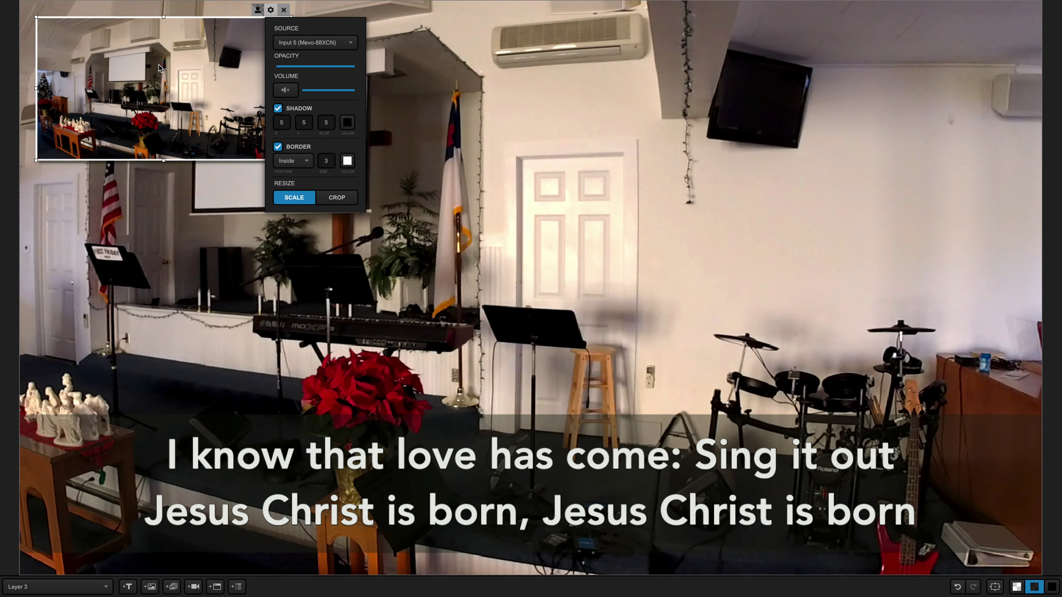
- Move the new Mevo-88XCN video item toward the middle of the frame and turn off its border and shadow
drag(118, 54, 387, 145)
drag(410, 189, 480, 225)
click(602, 152)
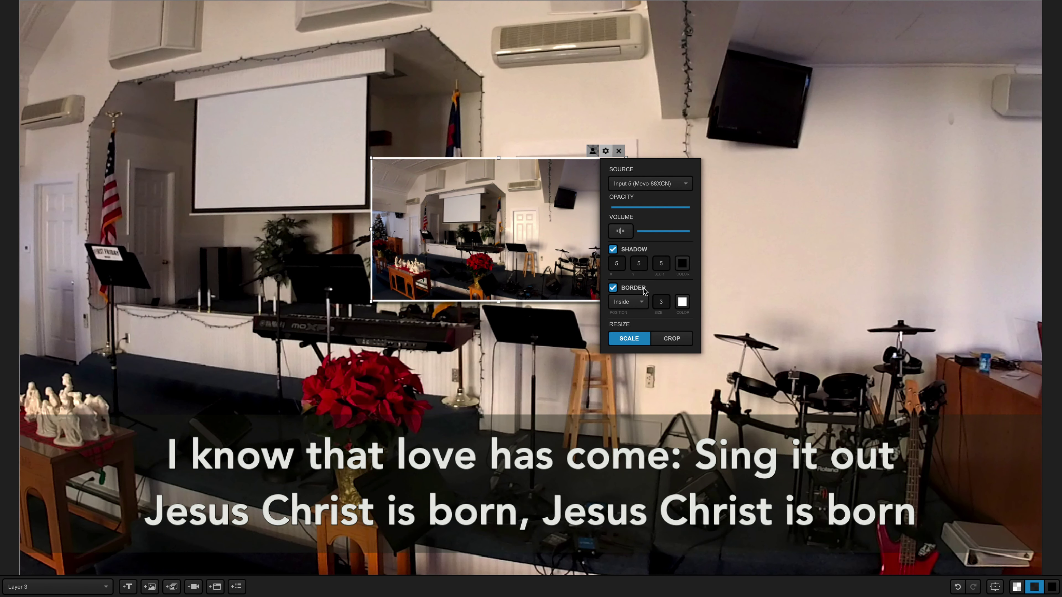
click(613, 288)
click(613, 251)
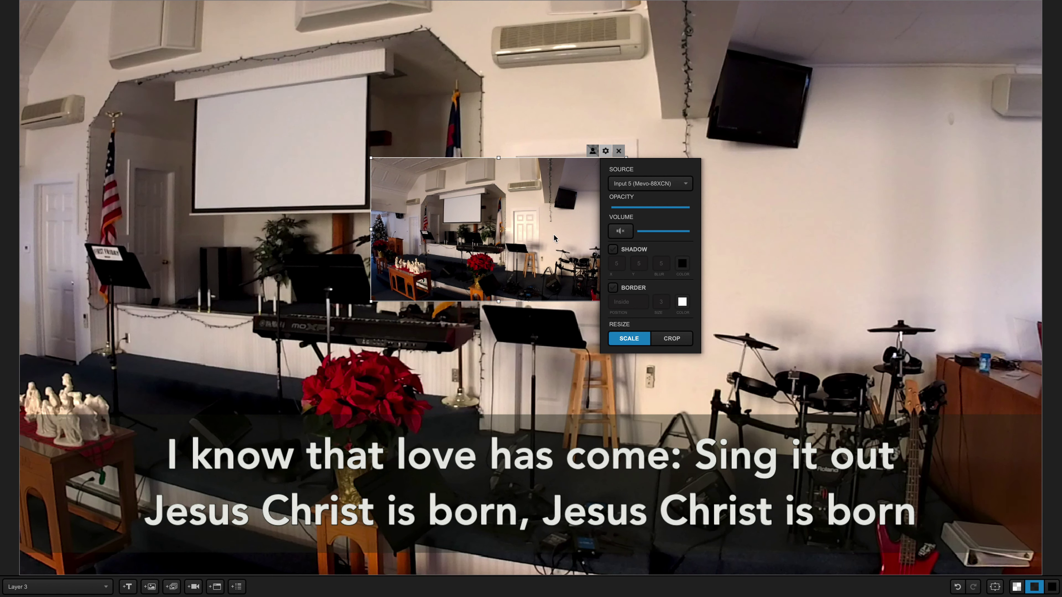
- Crop the new Mevo-88XCN video item inward from its upper-left corner and set its resize mode back to Scale
click(670, 338)
drag(371, 159, 405, 172)
click(606, 165)
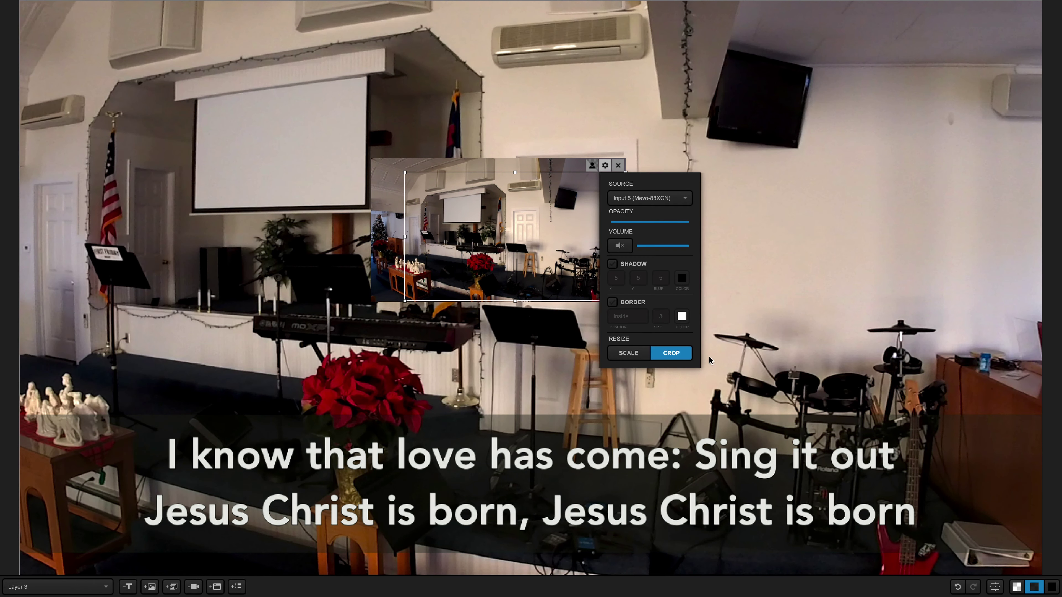
click(629, 353)
- Move the cropped Mevo-88XCN video item to the frame's upper-left corner, scale it to full height and align it with the right edge
drag(594, 293, 236, 122)
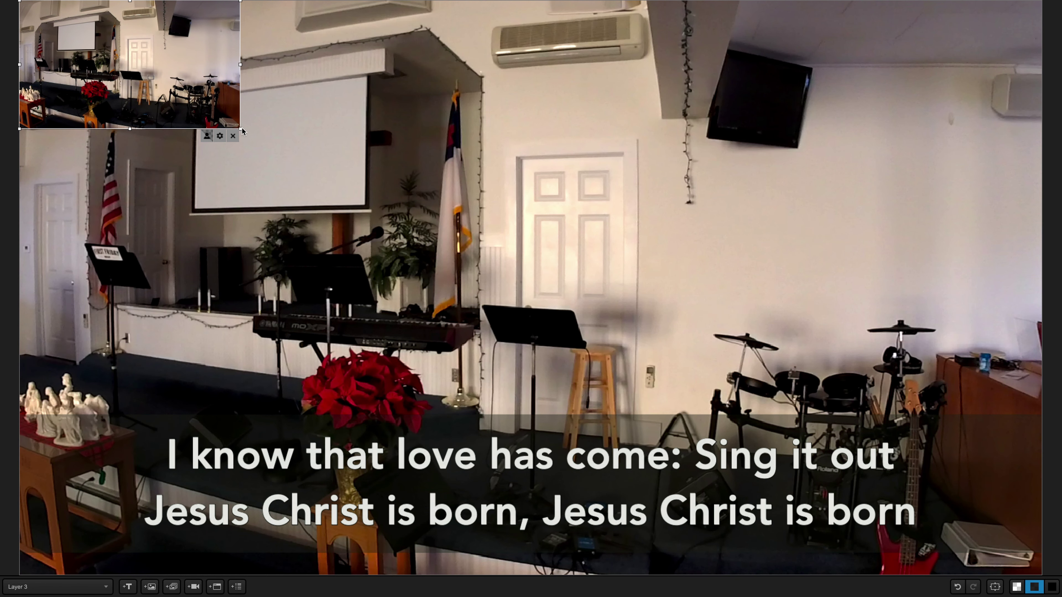
drag(239, 127, 1040, 529)
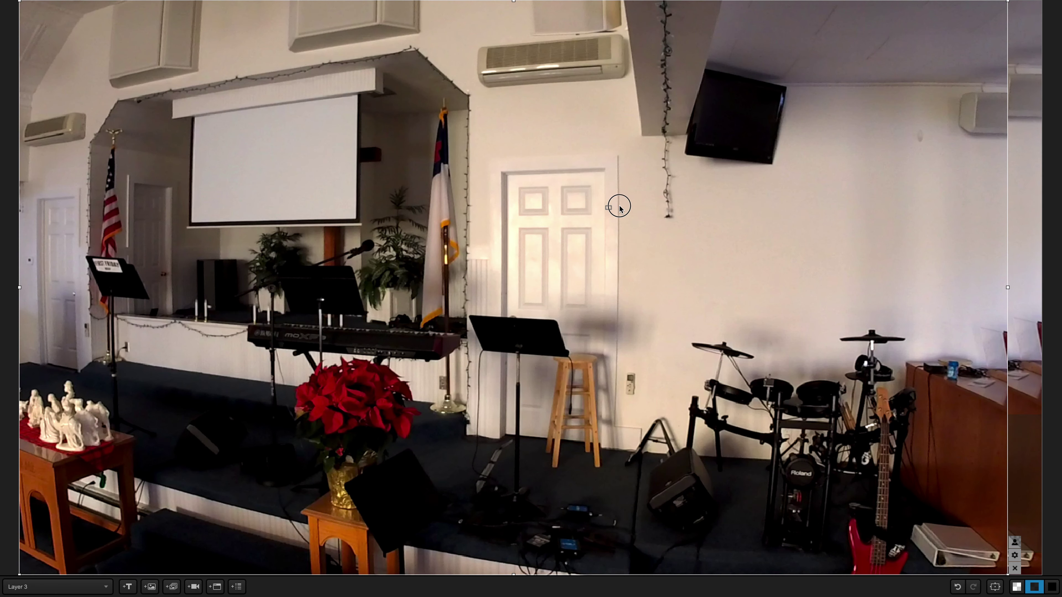
drag(620, 208, 635, 206)
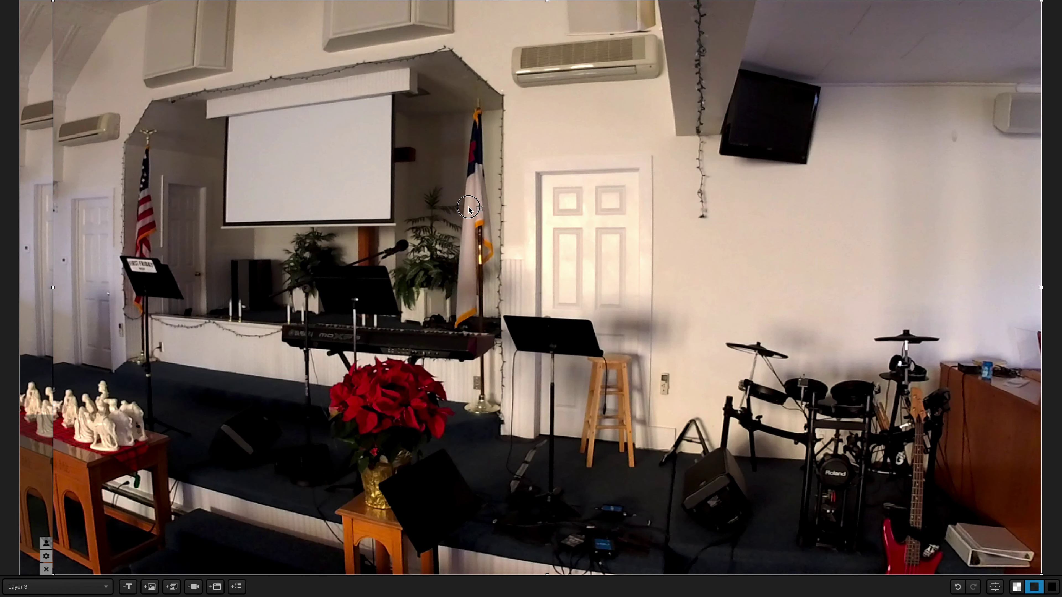
drag(468, 209, 366, 216)
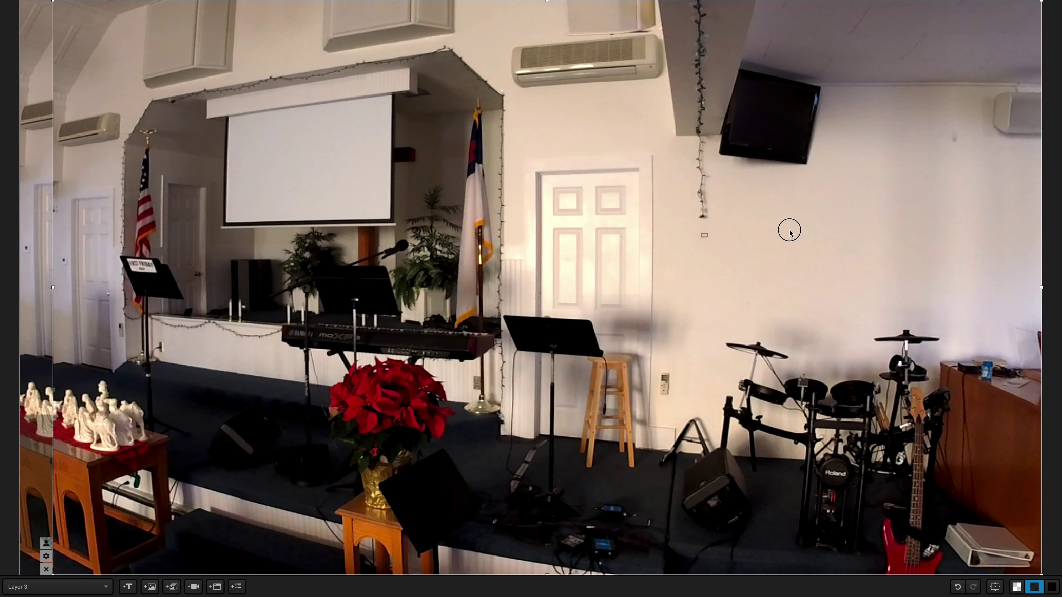
drag(661, 232, 829, 230)
- Set the Mevo-88XCN item's resize mode to Crop and extend its left edge to the frame's left edge
click(46, 556)
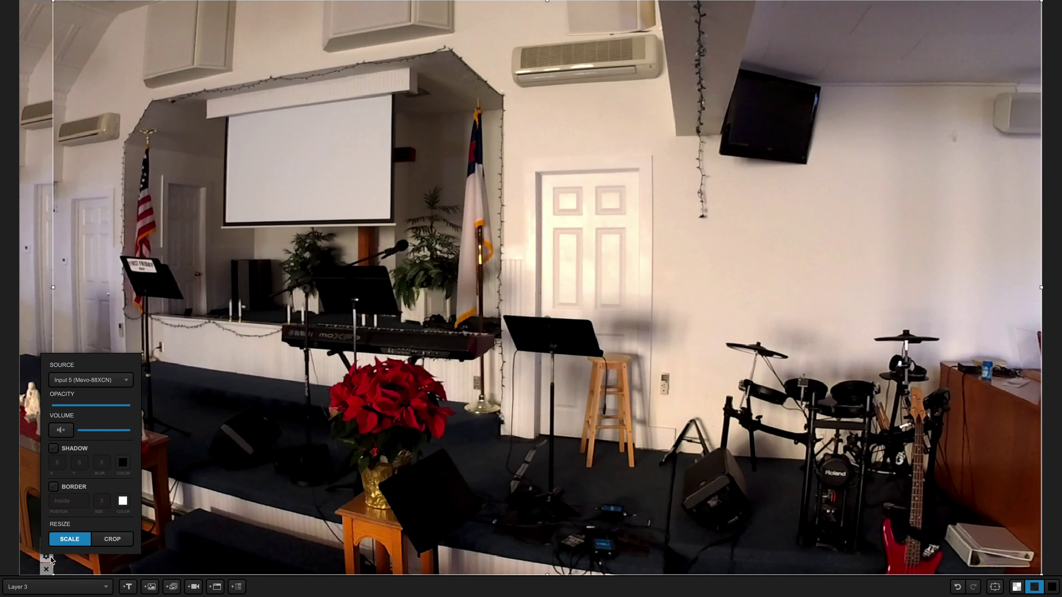
click(118, 540)
drag(51, 290, 2, 286)
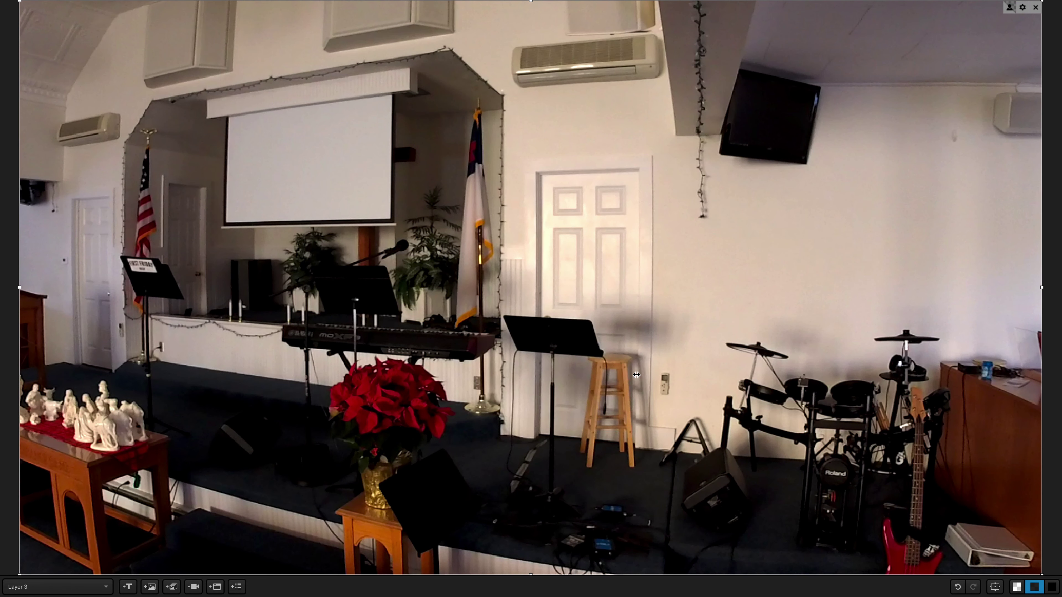
- Review the stacking-order options and the source settings of the item selected in the full-frame stack
right_click(590, 223)
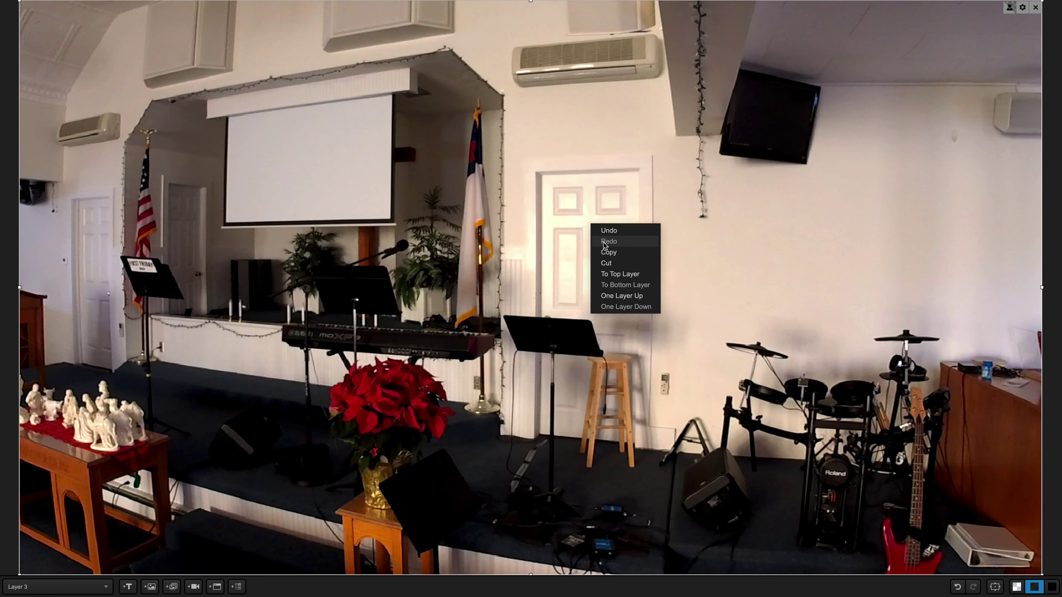
click(856, 277)
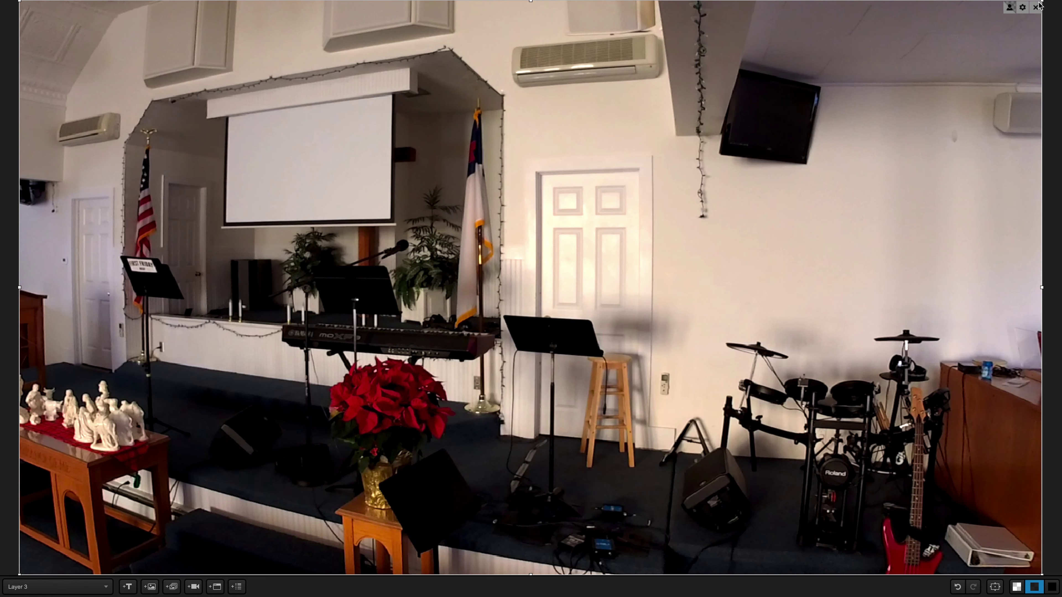
click(1024, 9)
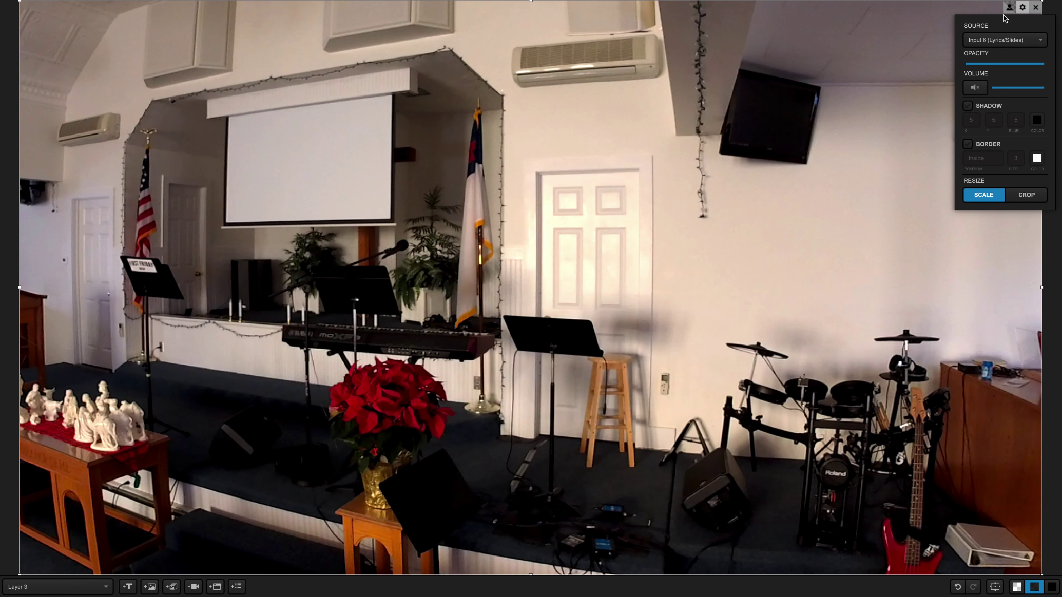
click(770, 71)
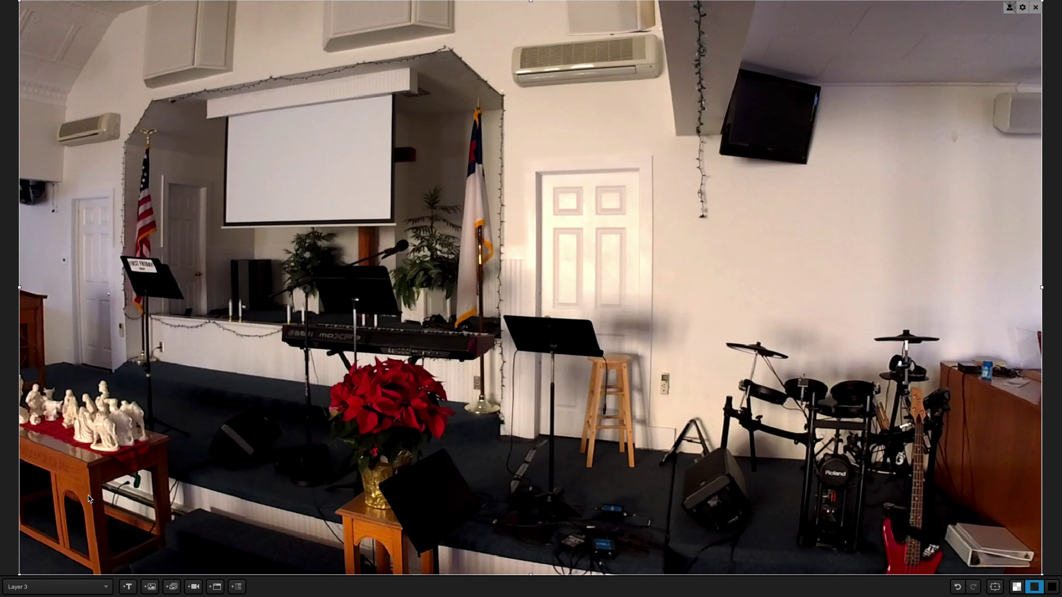
mouse_move(33, 9)
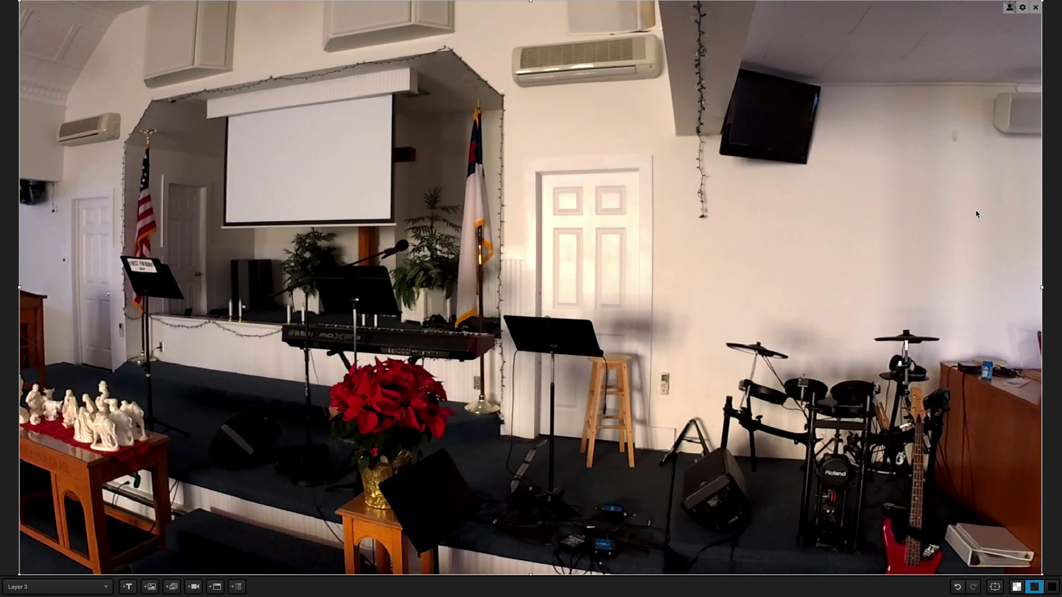
- Delete the selected full-frame Input 5 (Mevo-88XCN) item and check the settings of the remaining Input 6 (Lyrics/Slides) item
click(1022, 7)
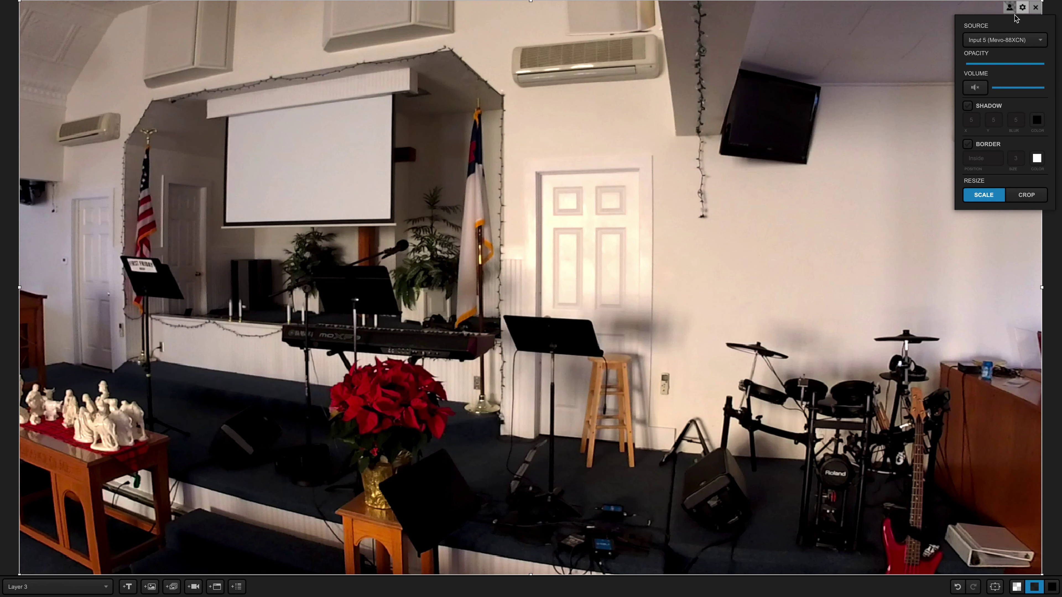
click(1036, 8)
click(1035, 8)
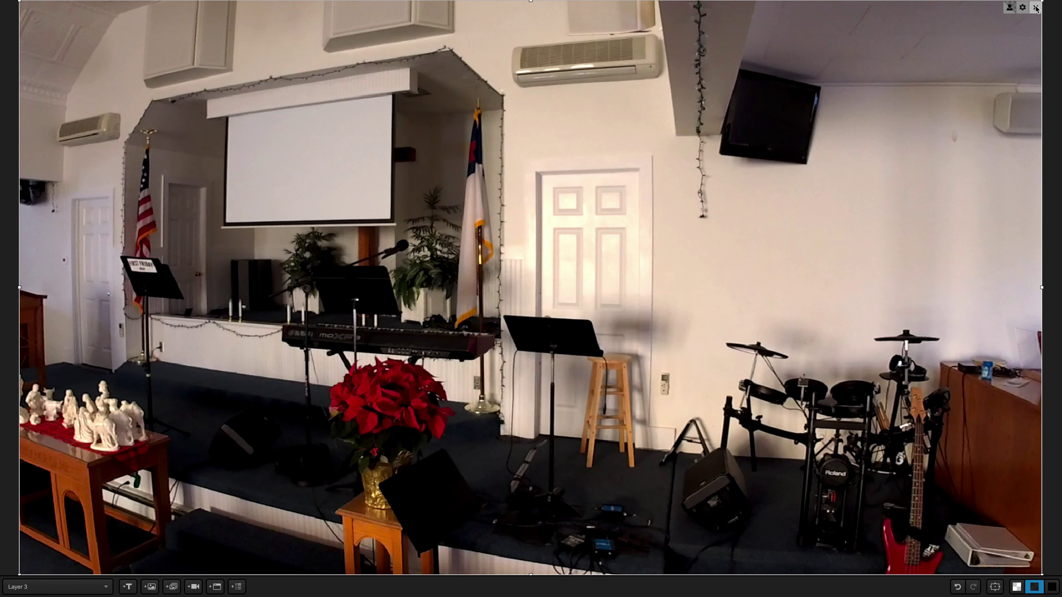
click(1017, 48)
click(1024, 7)
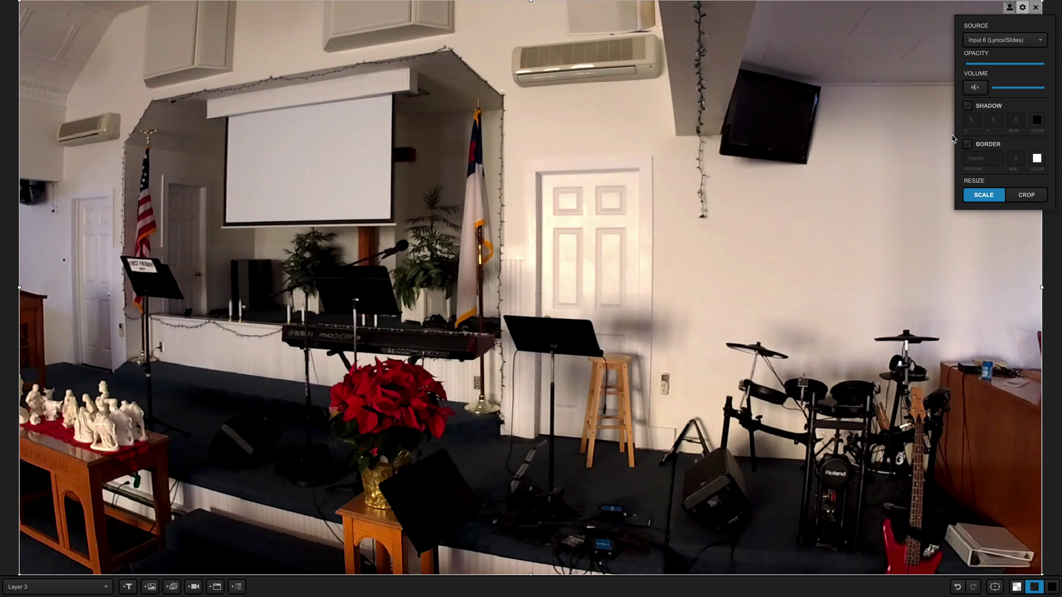
click(591, 164)
- Add another video item with Input 6 (Lyrics/Slides) as its source and turn off its border and shadow
click(193, 587)
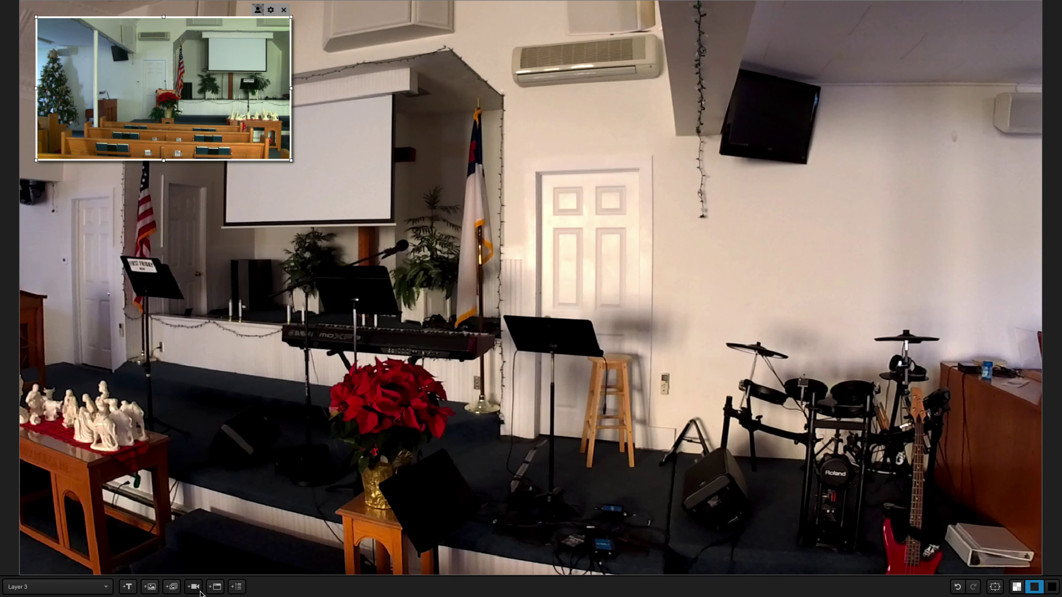
click(271, 10)
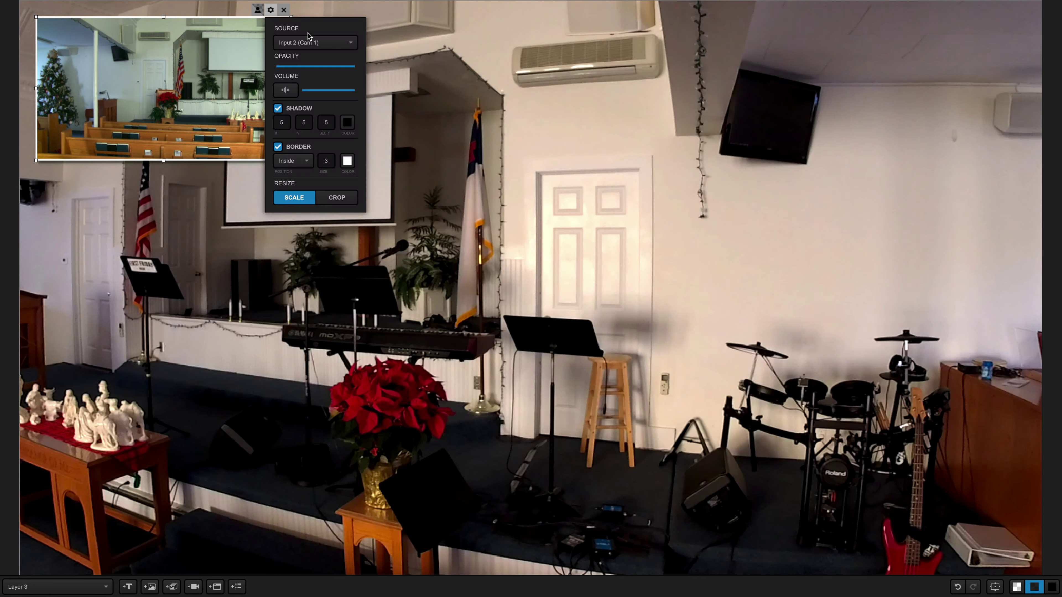
click(314, 42)
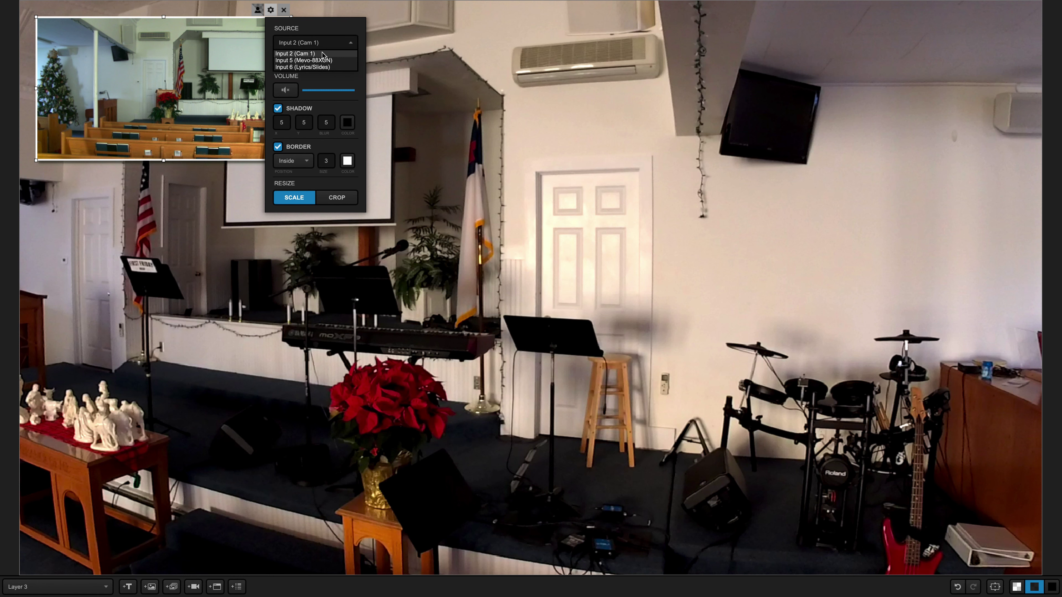
click(302, 68)
click(277, 146)
click(278, 108)
- Move the new Lyrics/Slides item to the frame's upper-left corner and scale it to fill the whole frame
click(146, 75)
drag(90, 44, 74, 27)
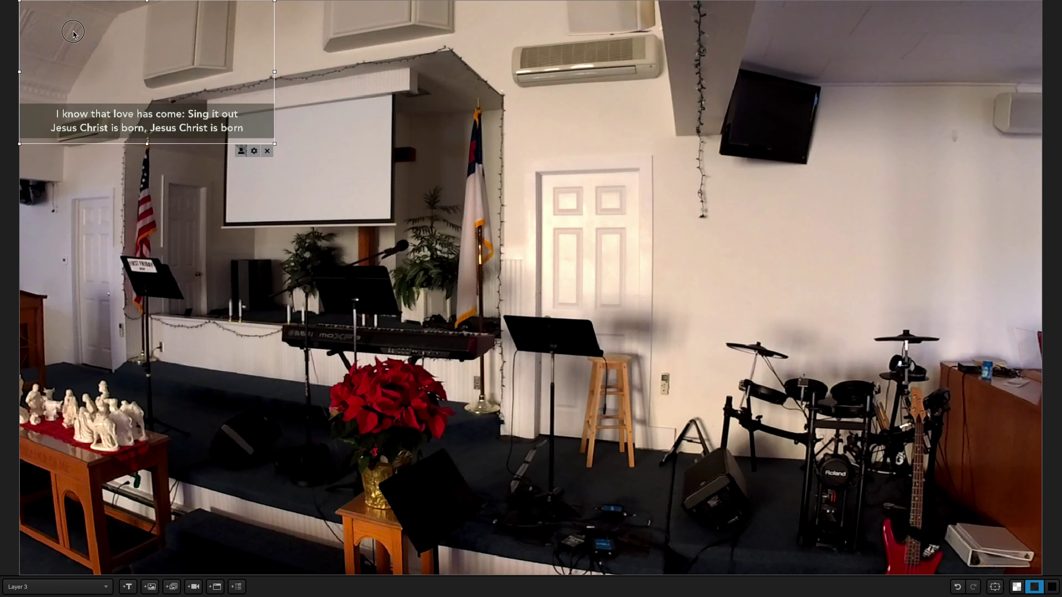
drag(274, 142, 1042, 575)
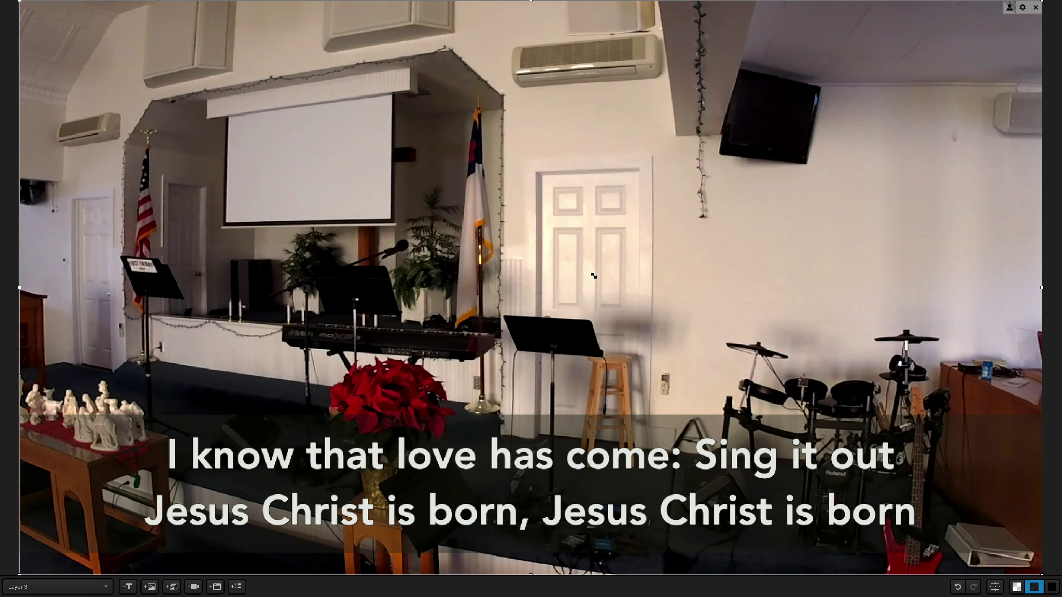
- Close the GFX 1 Designer and switch the program output to Band Shot 1, followed by Slides w/ Video
mouse_move(399, 2)
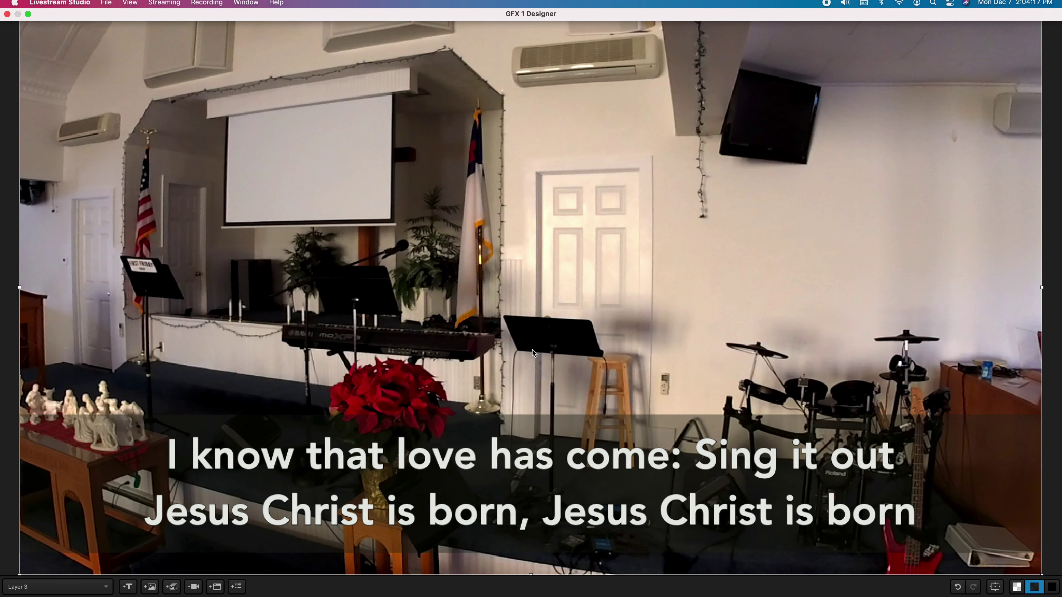
mouse_move(635, 2)
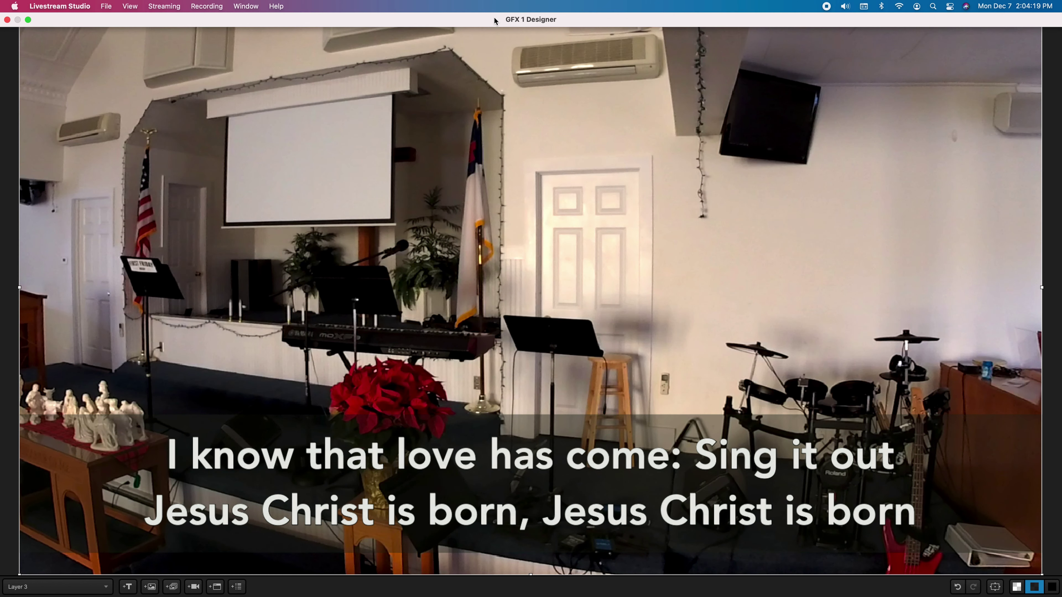
click(7, 19)
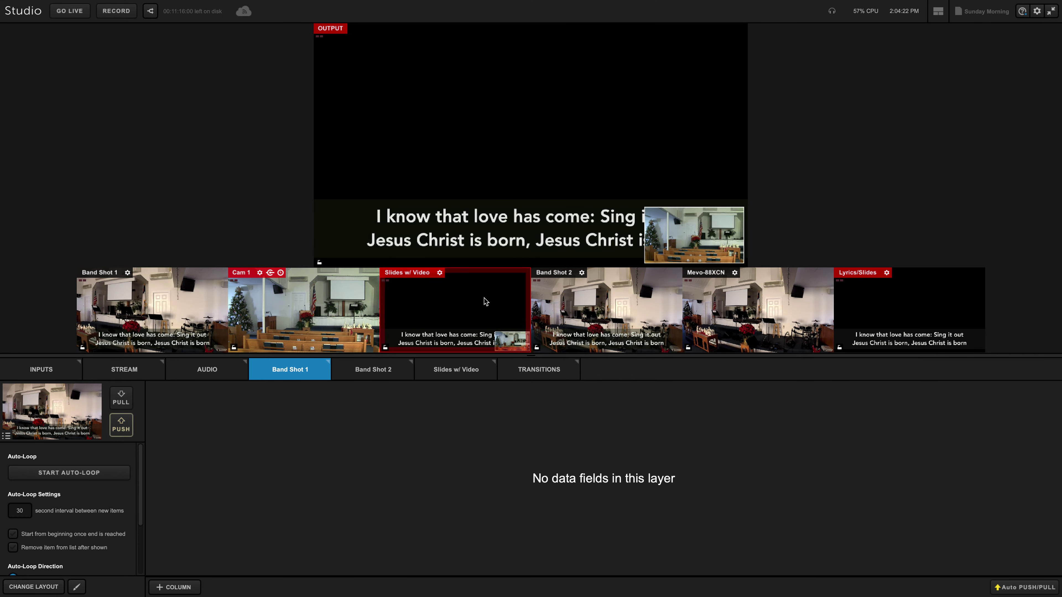
click(151, 318)
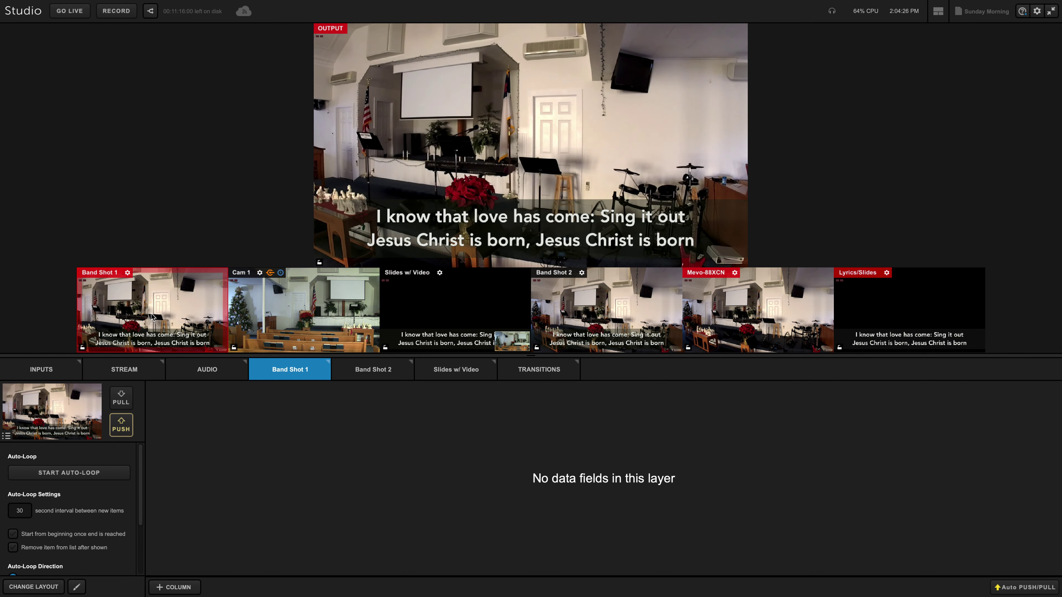
click(482, 302)
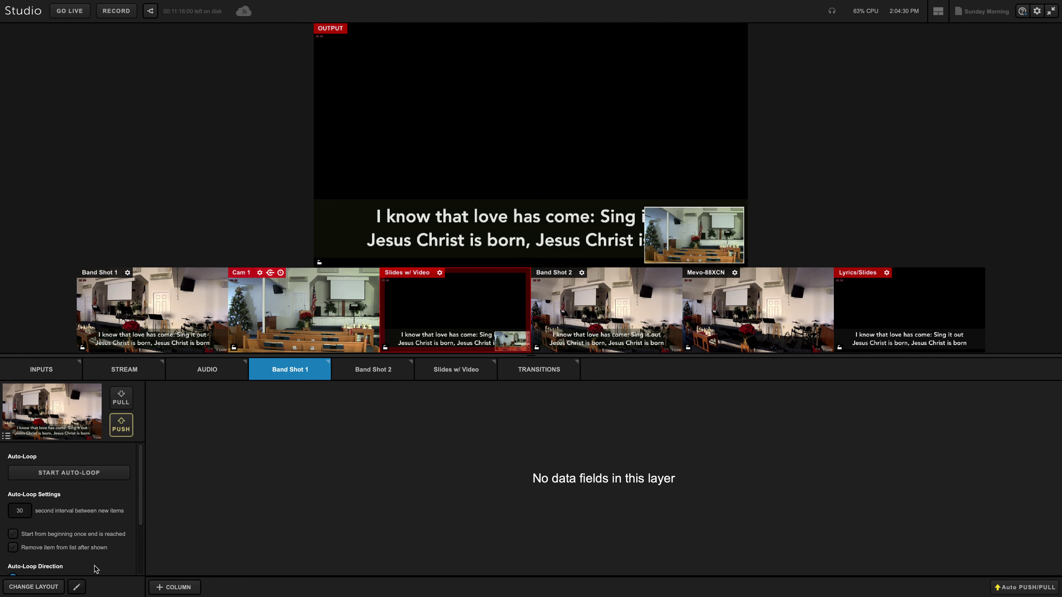
- Reopen the Band Shot 1 layer design for a look and close it again
click(77, 587)
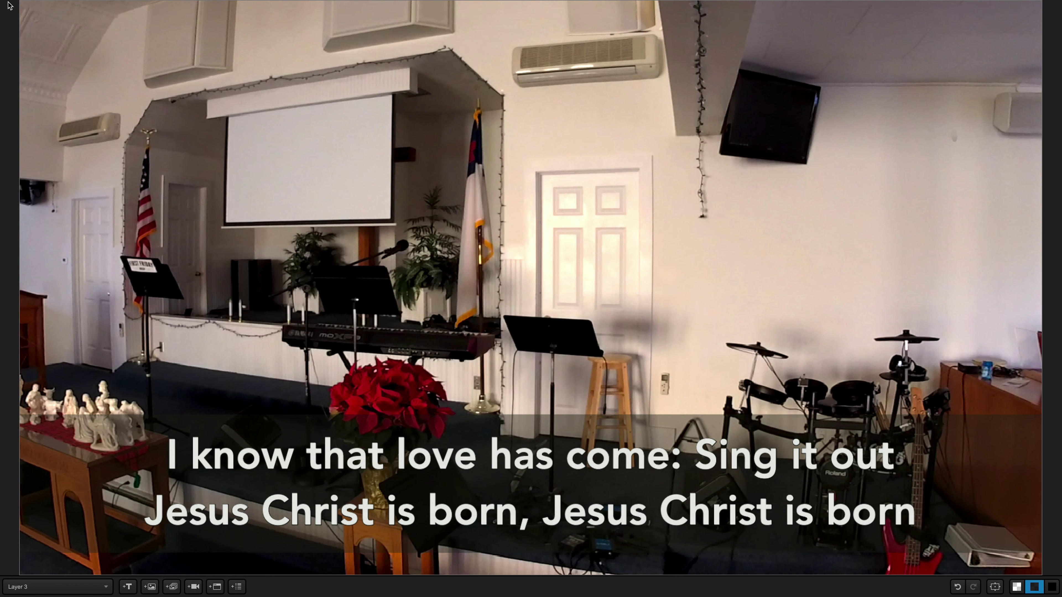
key(Escape)
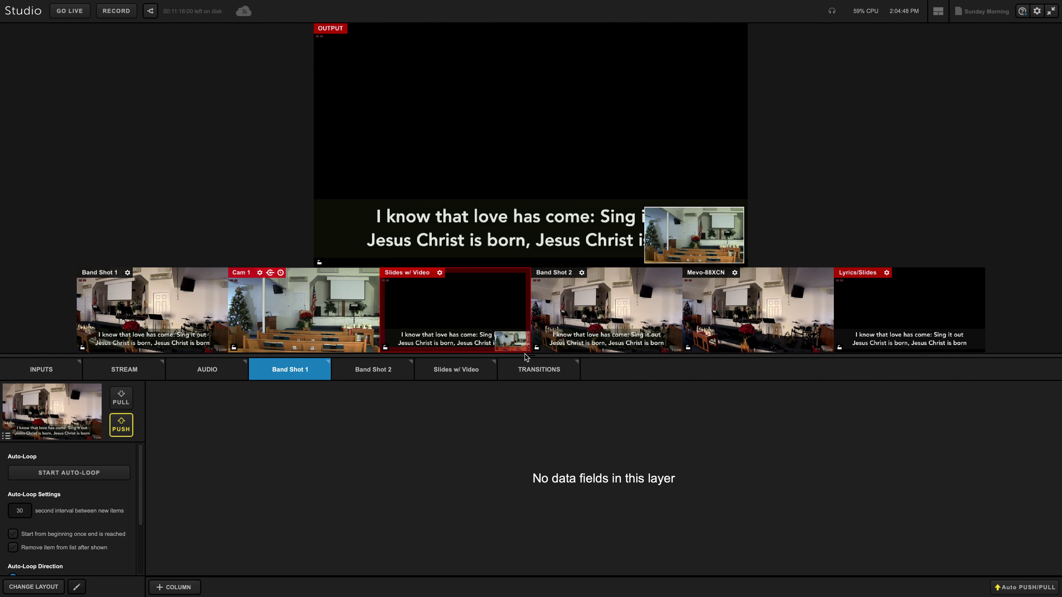
- Switch the program output in turn to Band Shot 2, Mevo-88XCN, Cam 1 and Band Shot 1
click(636, 324)
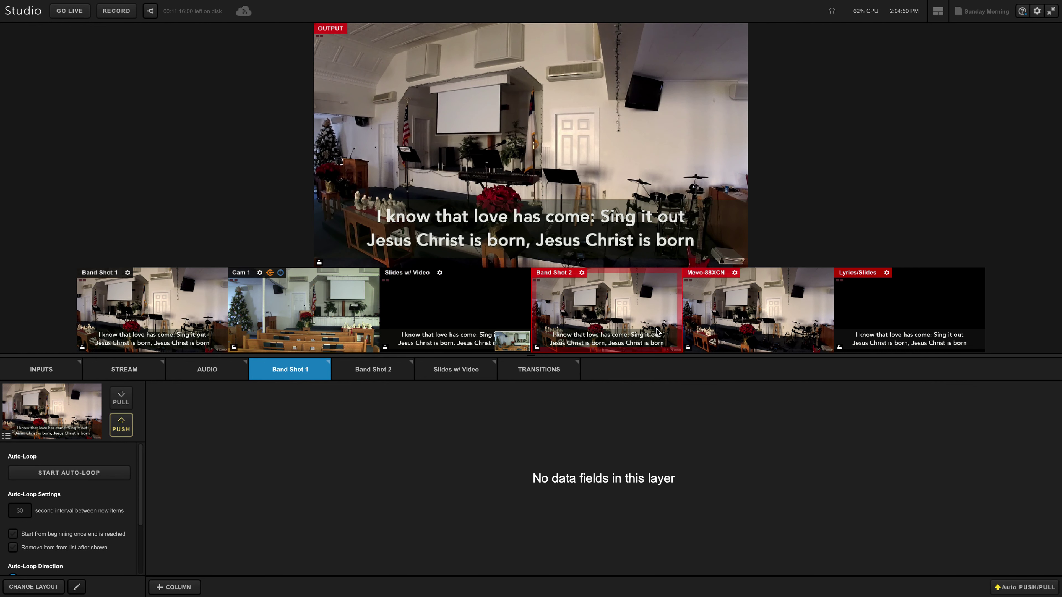
key(5)
click(282, 317)
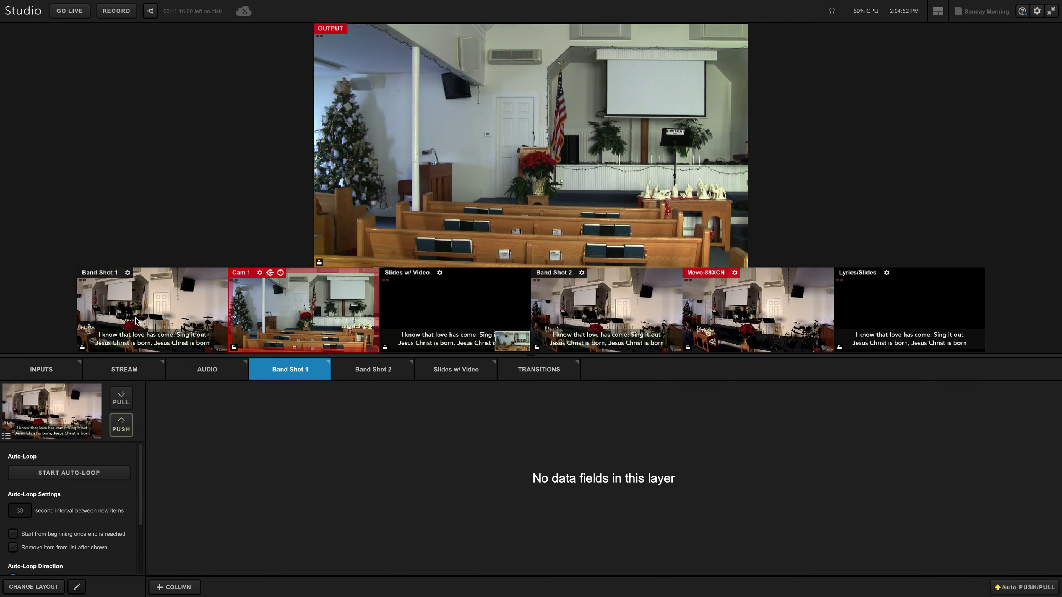
key(1)
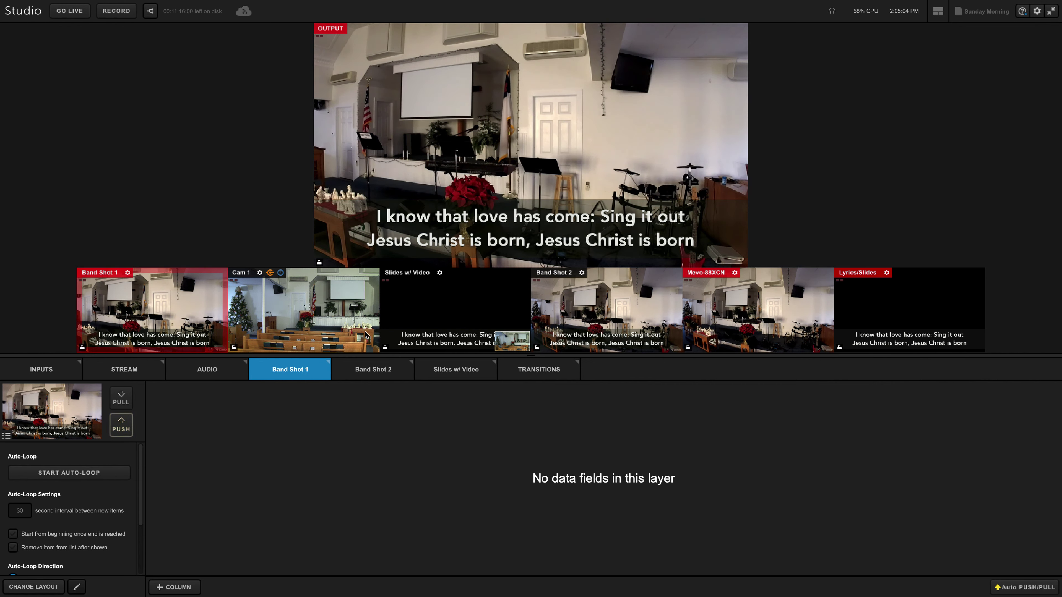
- Choose the X Wipe as the main transition and test it by switching the output to Cam 1 and Band Shot 2
click(547, 373)
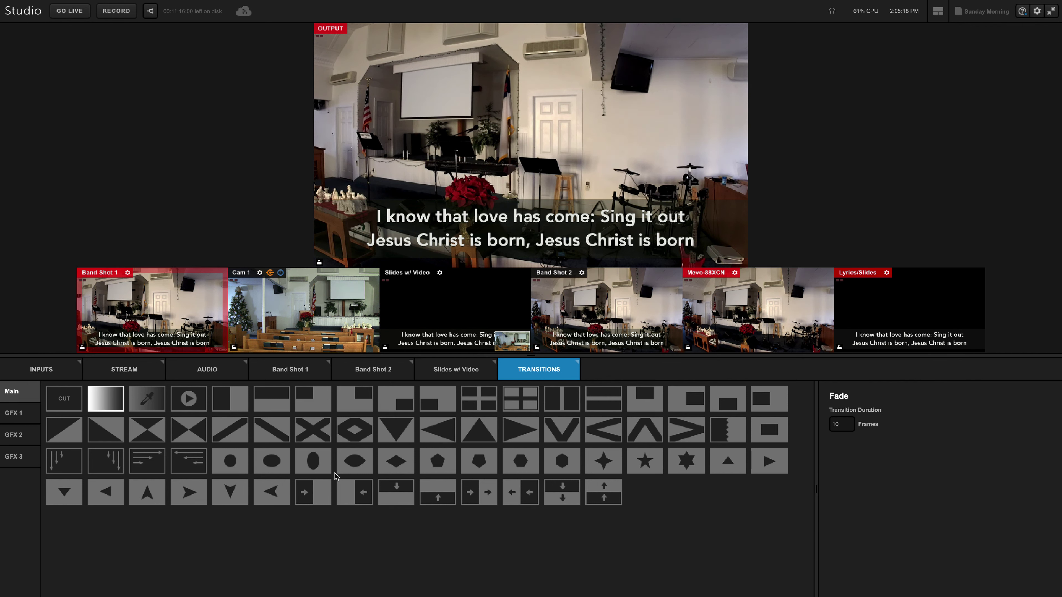
click(314, 435)
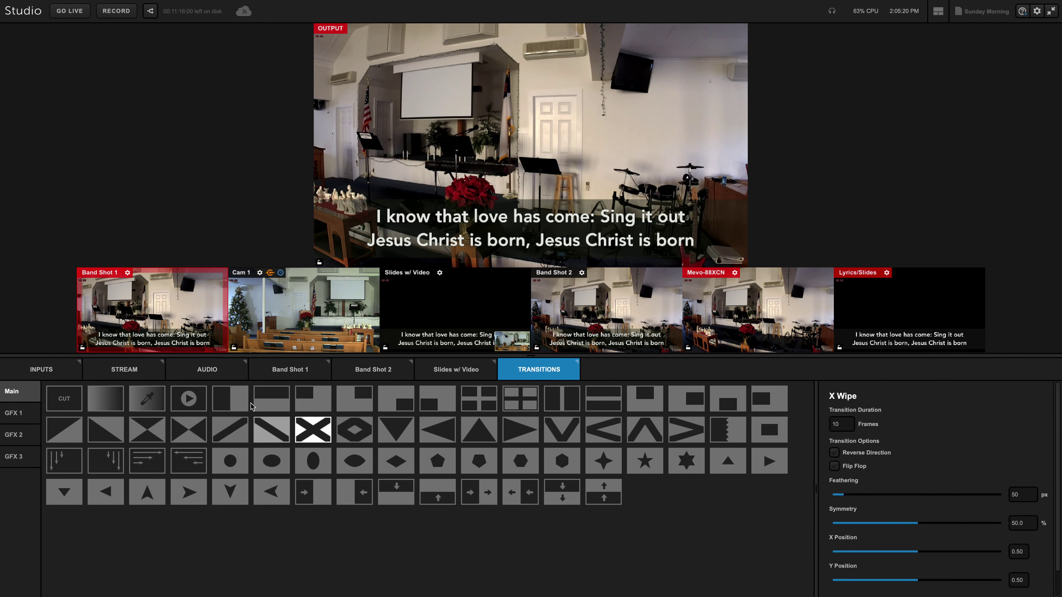
click(325, 318)
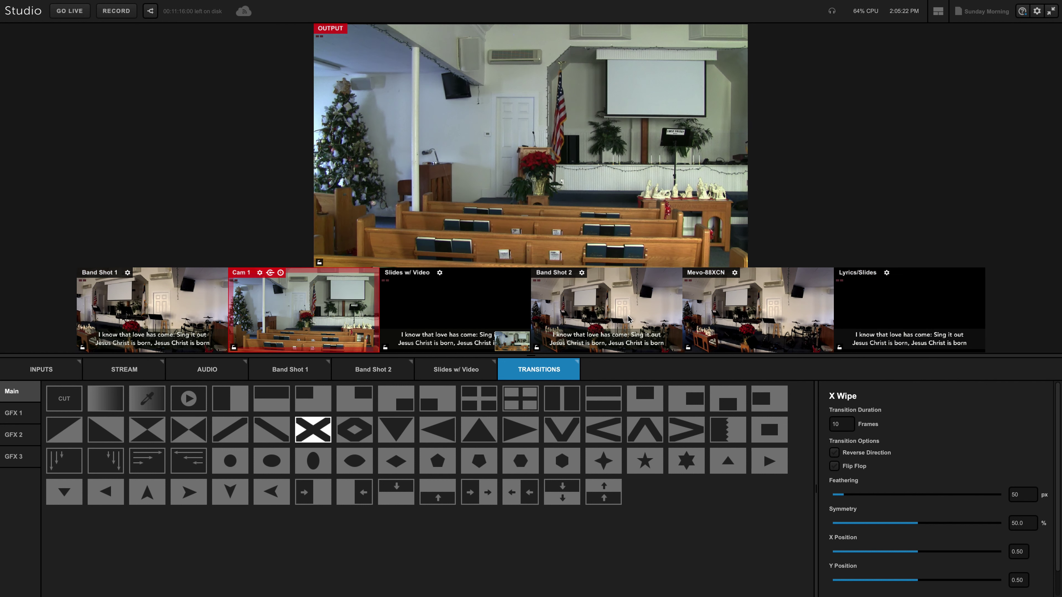
click(543, 327)
- Choose the Right Arrow Wipe as the main transition and test it by switching the output to Mevo-88XCN and Cam 1
click(531, 437)
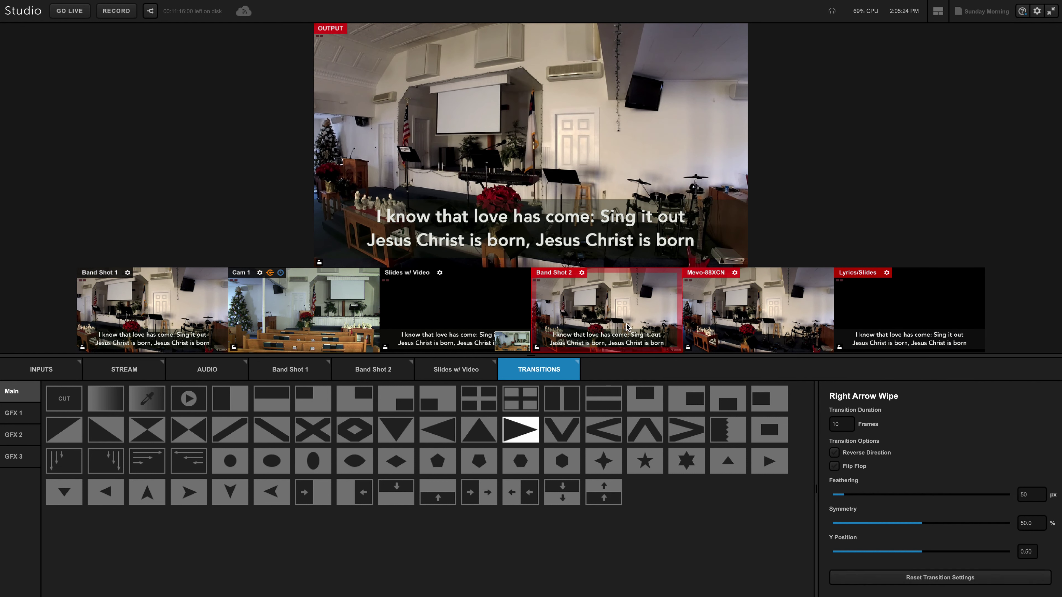
click(782, 327)
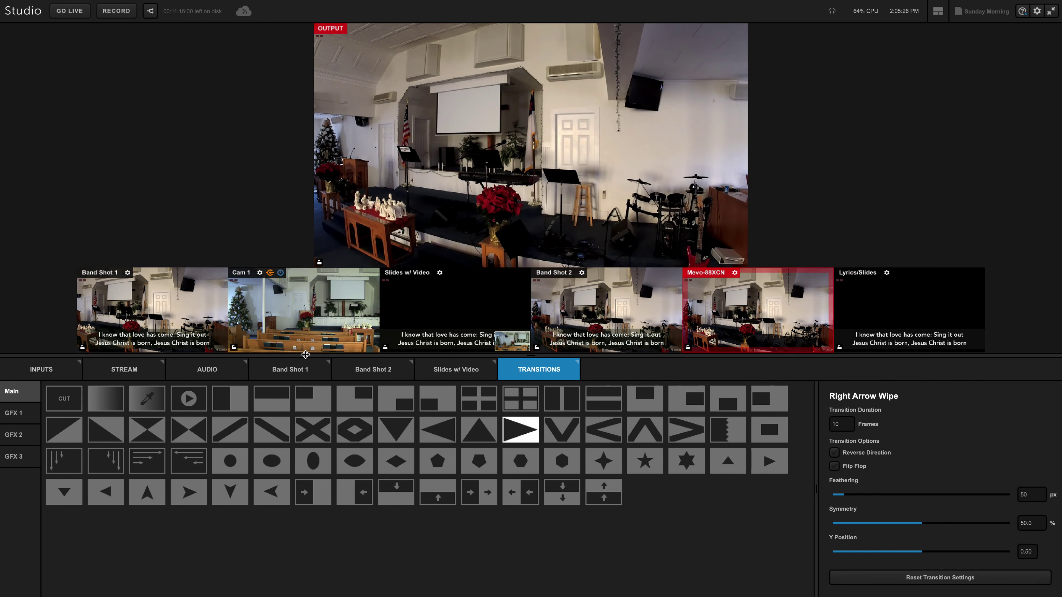
click(315, 345)
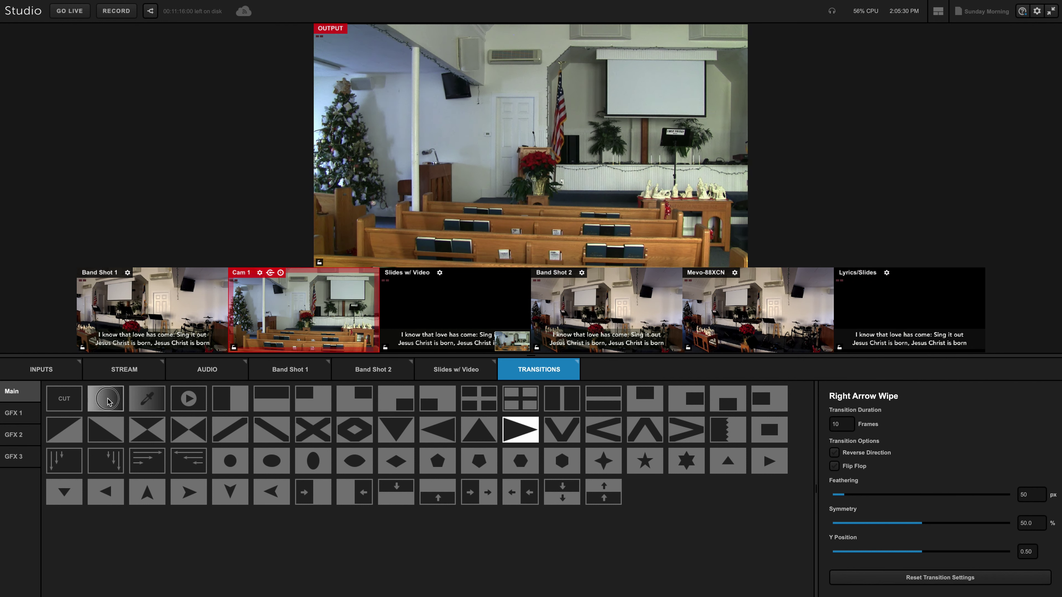
- Choose Fade as the main transition and test it by switching the output to Band Shot 2
click(107, 401)
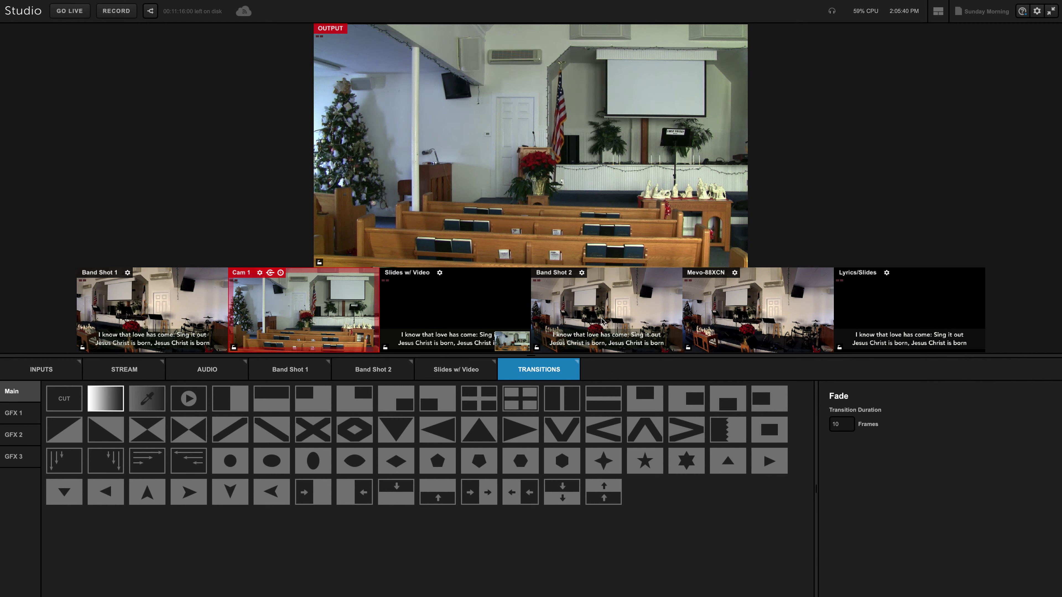
click(615, 318)
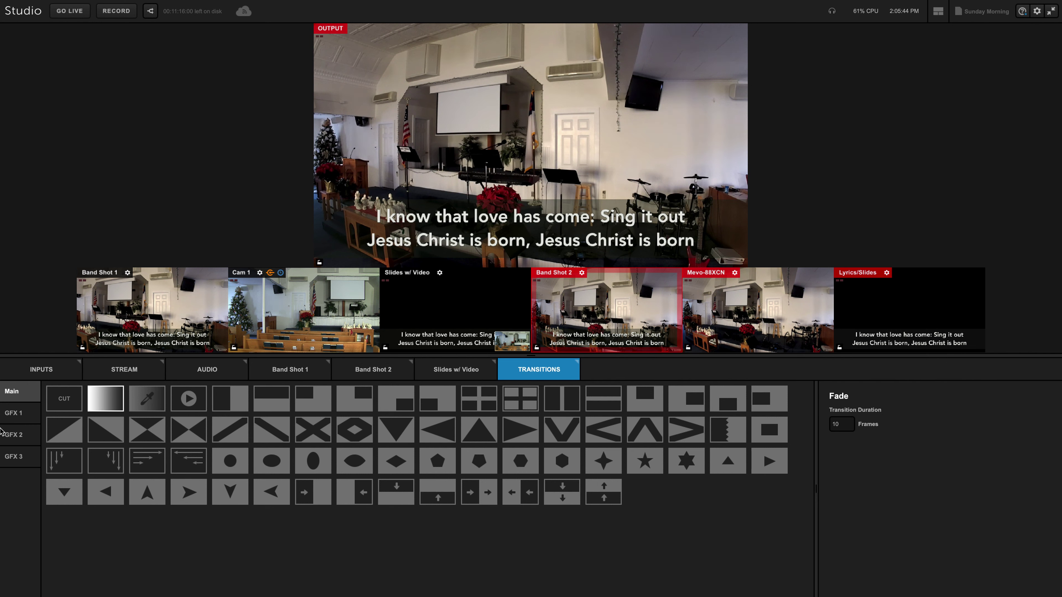
- Set the GFX 2 Fade duration to 10 frames and switch the output to Slides w/ Video and Cam 1
click(14, 419)
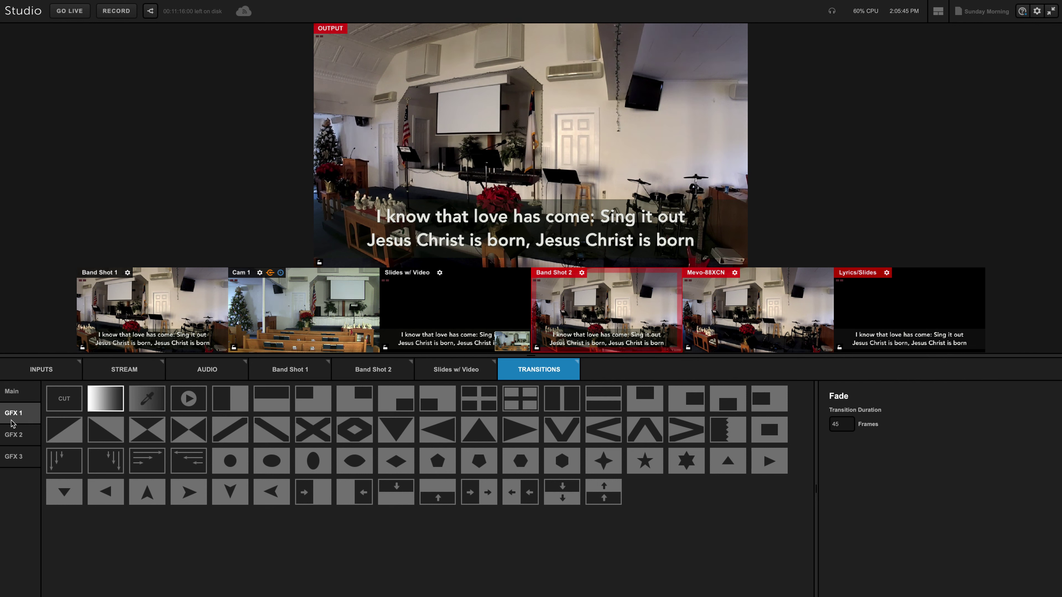
click(13, 436)
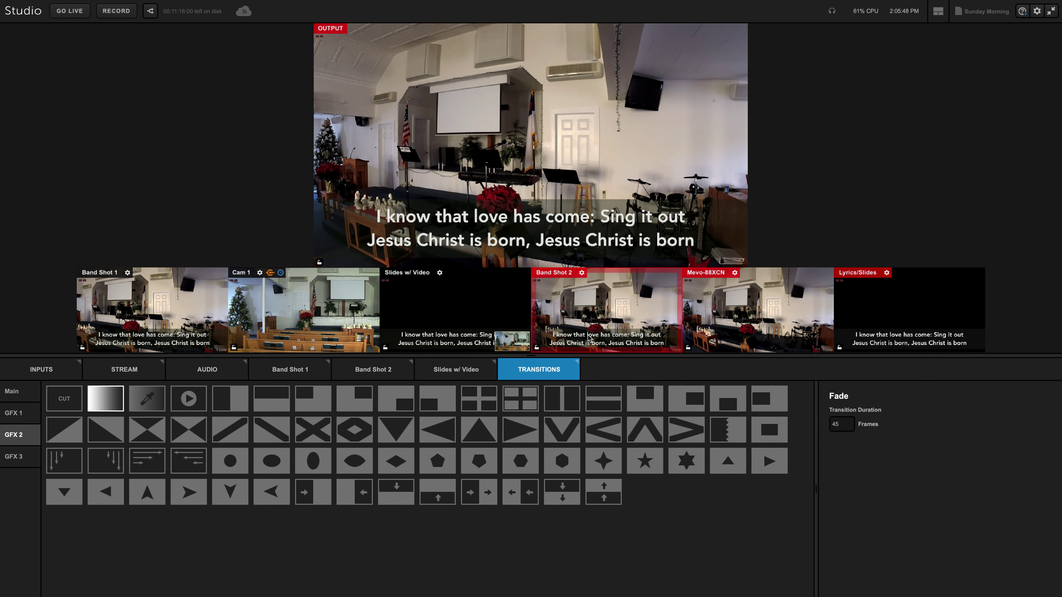
click(840, 425)
click(397, 308)
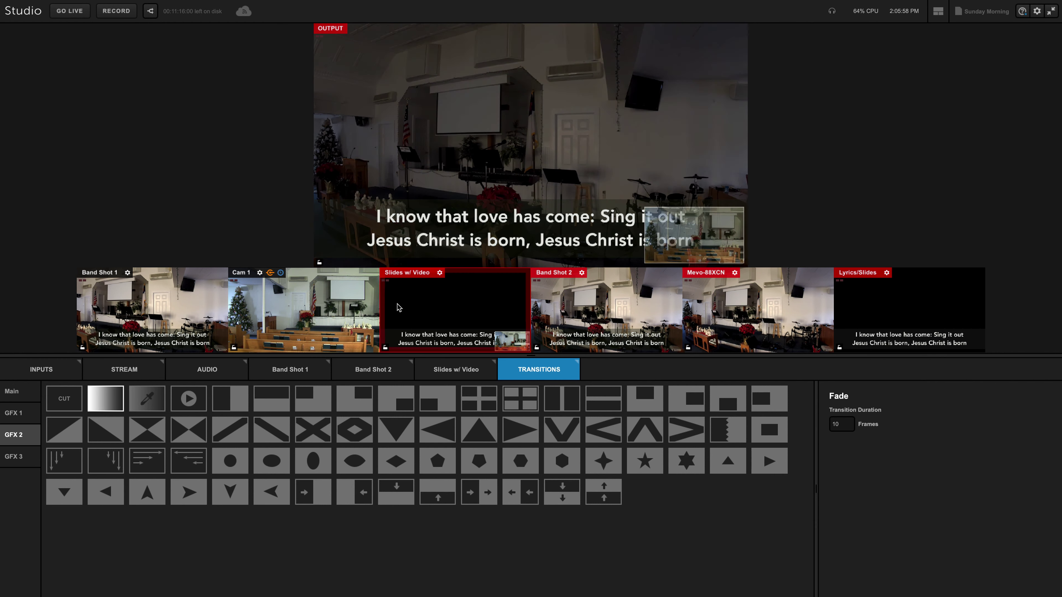
click(330, 308)
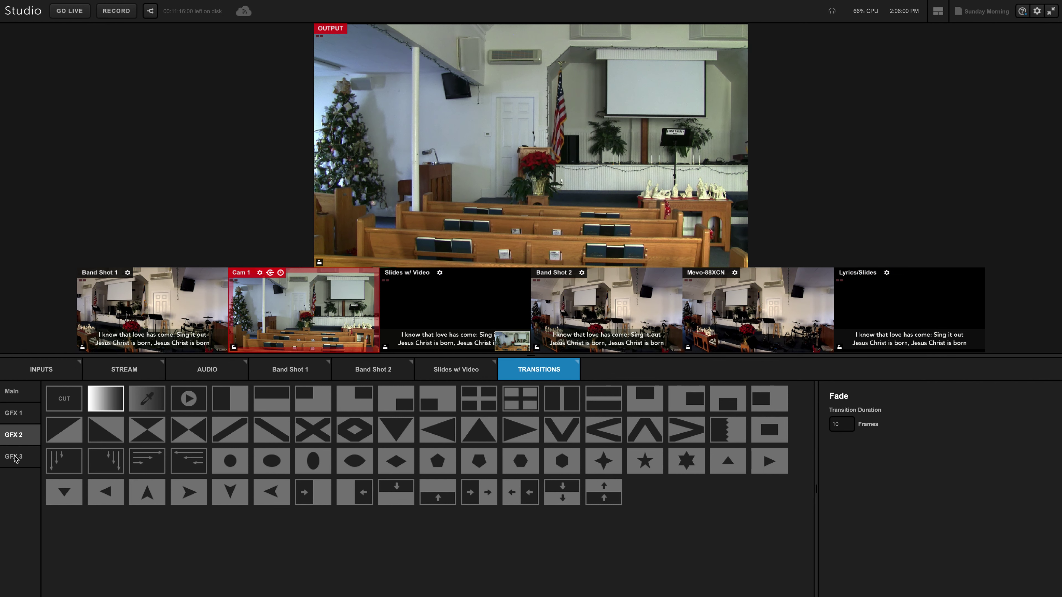
- Set the Fade transition duration to 10 frames for both GFX 3 and GFX 1
click(25, 457)
double_click(840, 424)
text(10)
click(16, 413)
double_click(845, 425)
text(10)
key(Return)
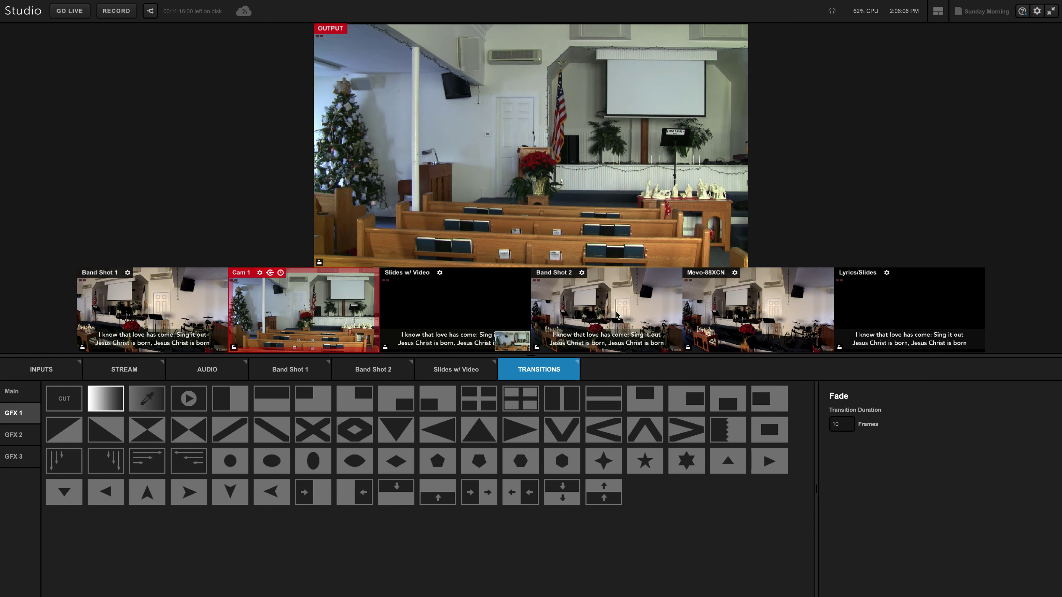
- Test the shortened fades by switching the output in turn to Band Shot 2, Band Shot 1, Cam 1 and Slides w/ Video
click(584, 300)
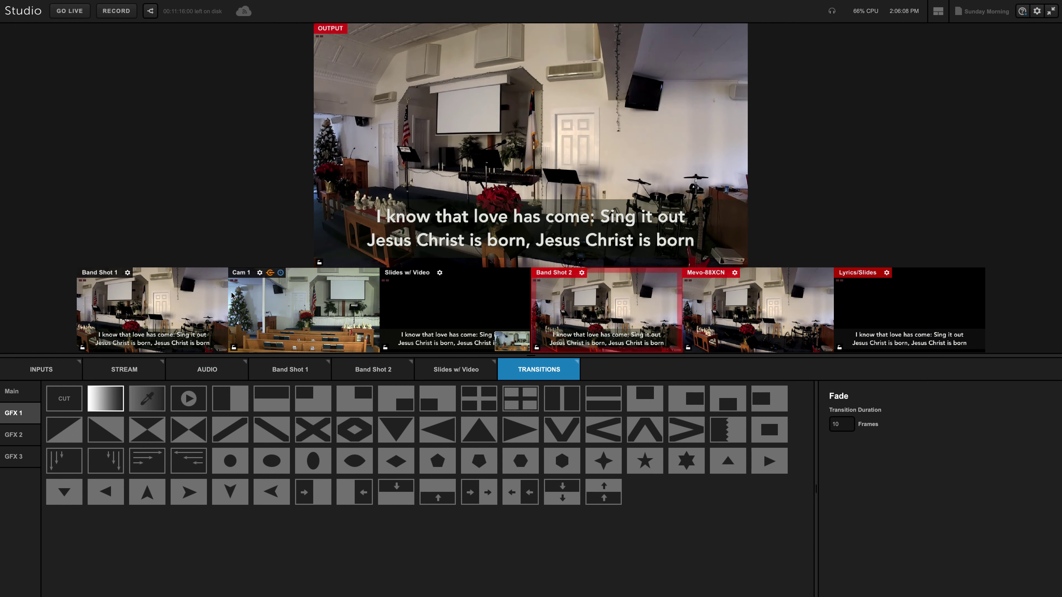
click(105, 289)
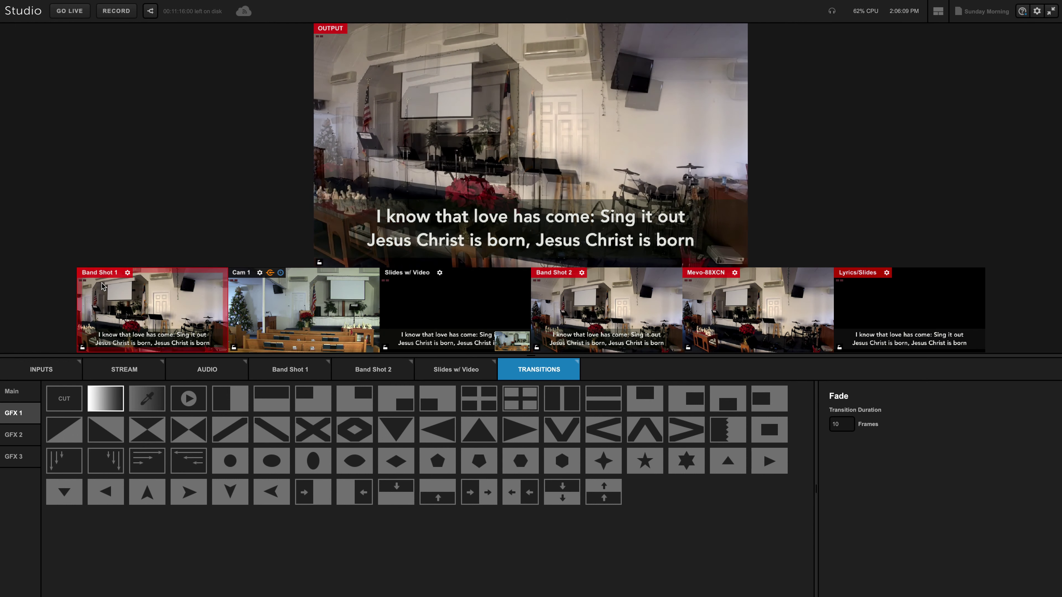
click(330, 310)
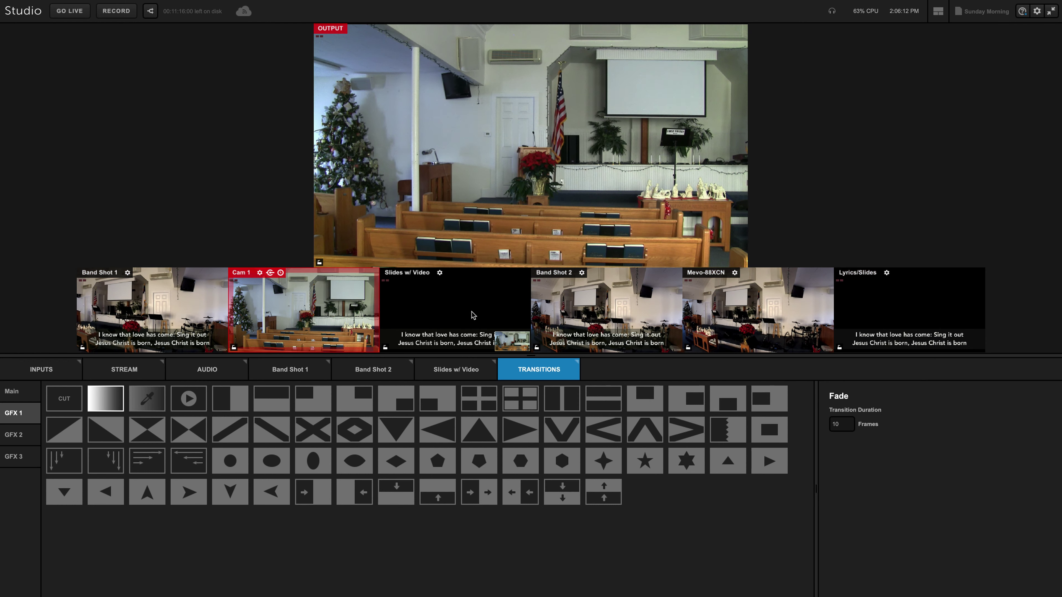
click(444, 312)
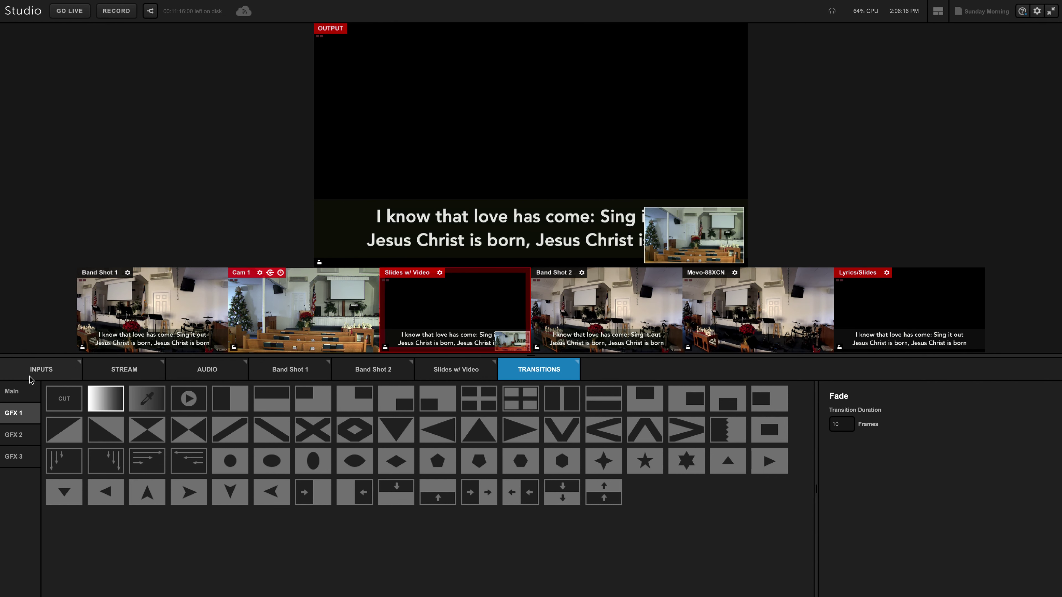
- Review the list of the project's video and audio input sources
click(14, 379)
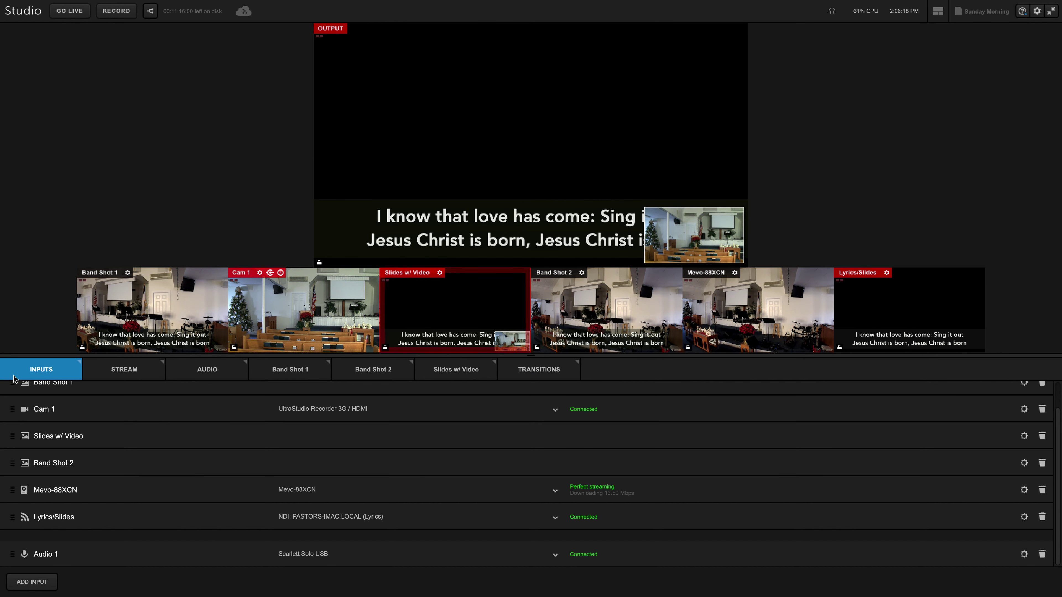
scroll(543, 439, up, 1)
scroll(544, 439, down, 1)
- Switch the program output to Mevo-88XCN and on to Band Shot 2
click(720, 321)
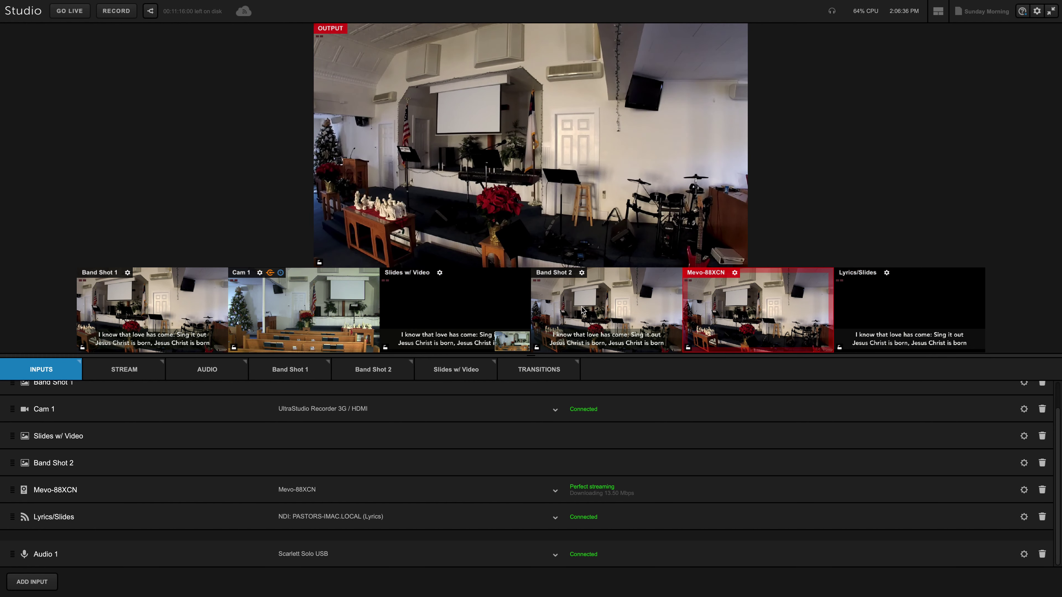
click(619, 311)
click(270, 334)
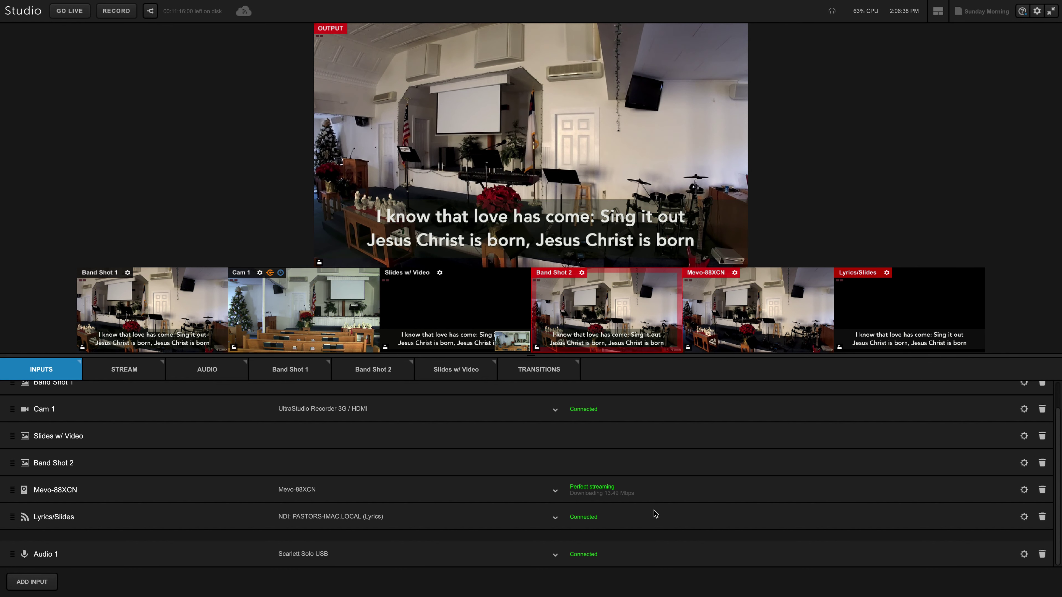